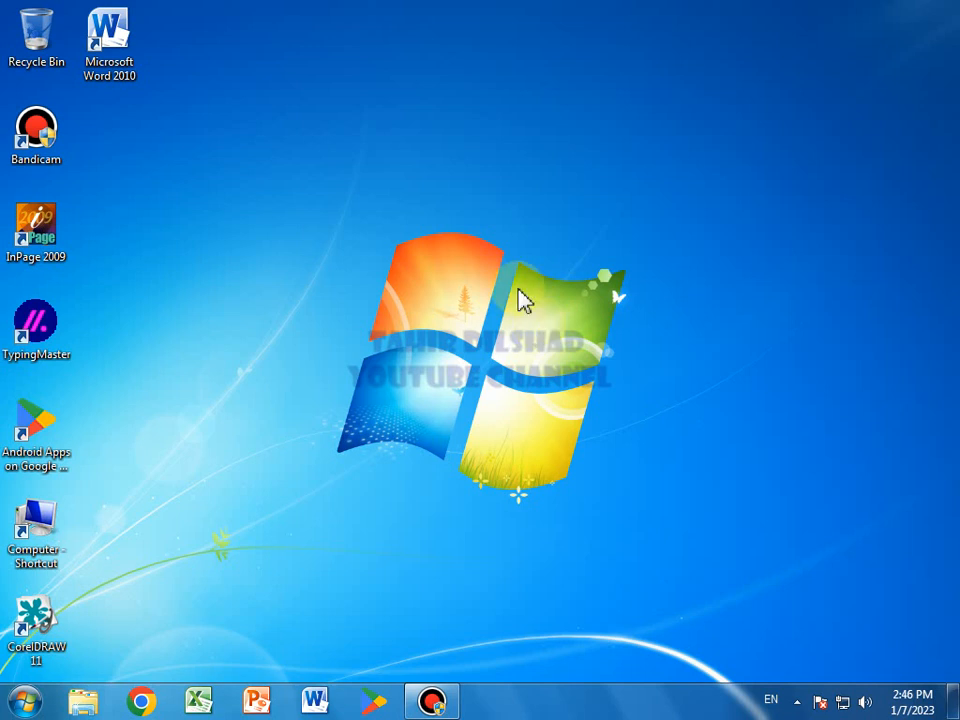
# Open Microsoft Word 2010 with a blank document, dismiss the activation notice and maximize the window.
pyautogui.doubleClick(90, 76)
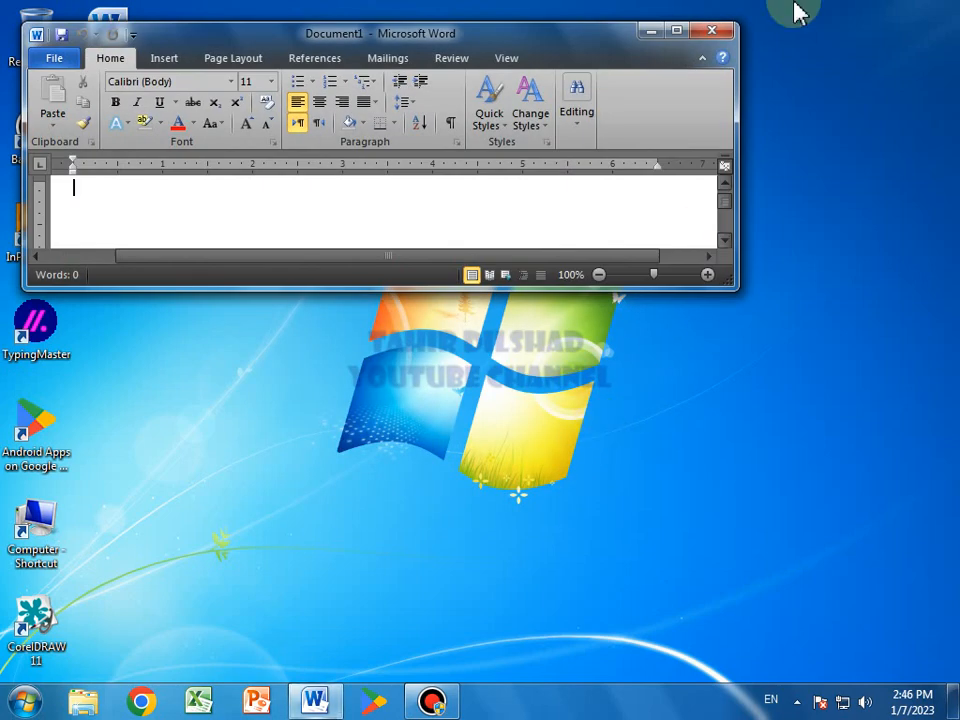
pyautogui.click(567, 393)
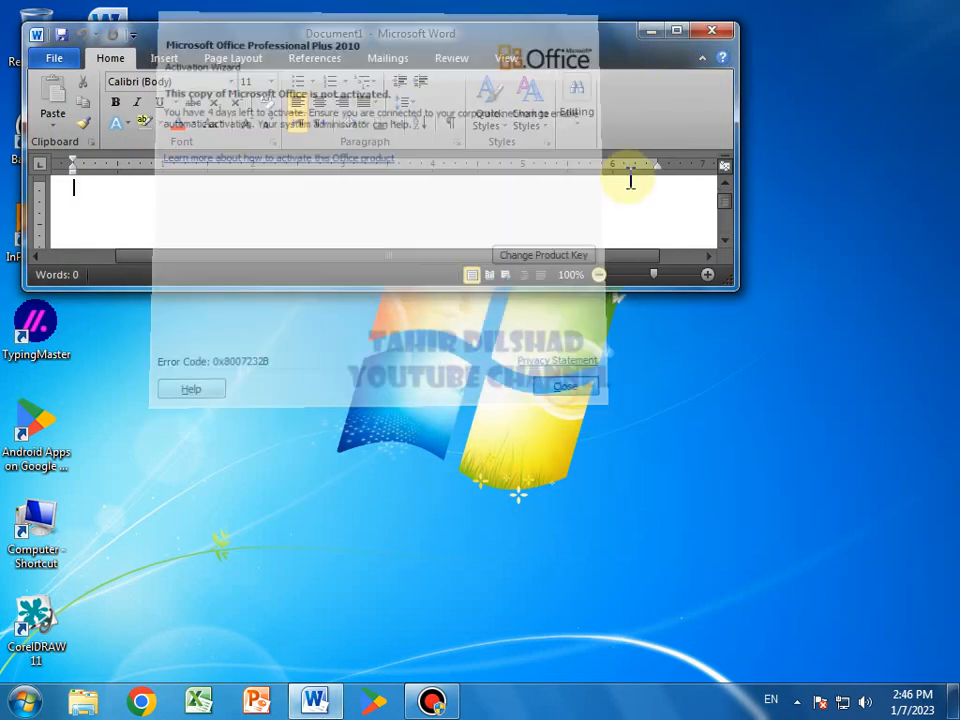
pyautogui.click(678, 30)
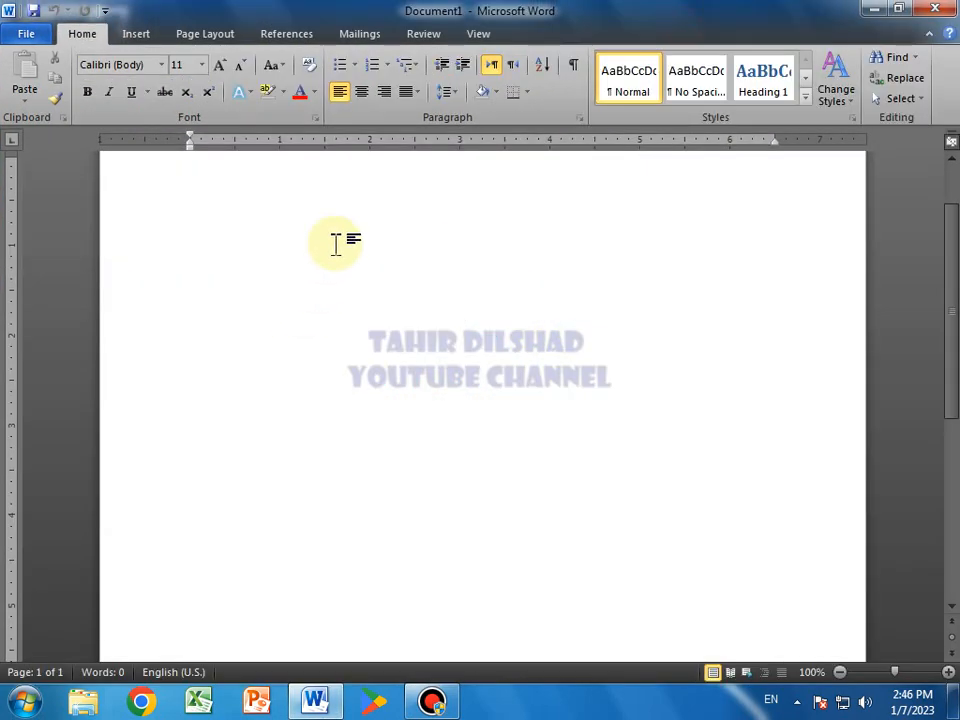
# Fit the view to page width, choose a paper size and apply the Narrow margins of 0.5" on all sides.
pyautogui.click(477, 35)
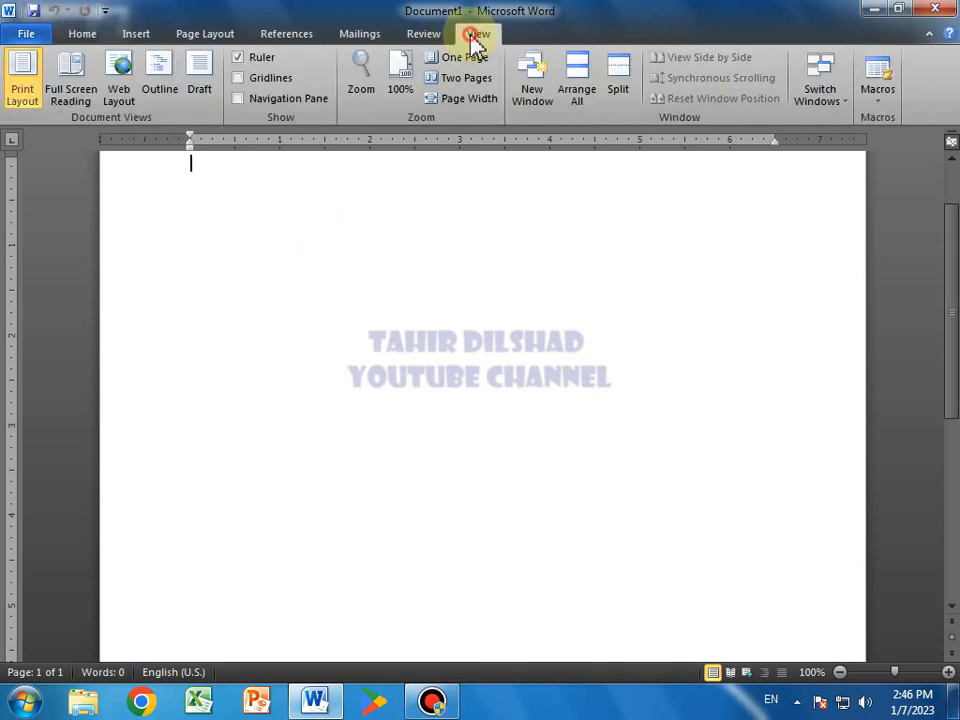
pyautogui.click(472, 99)
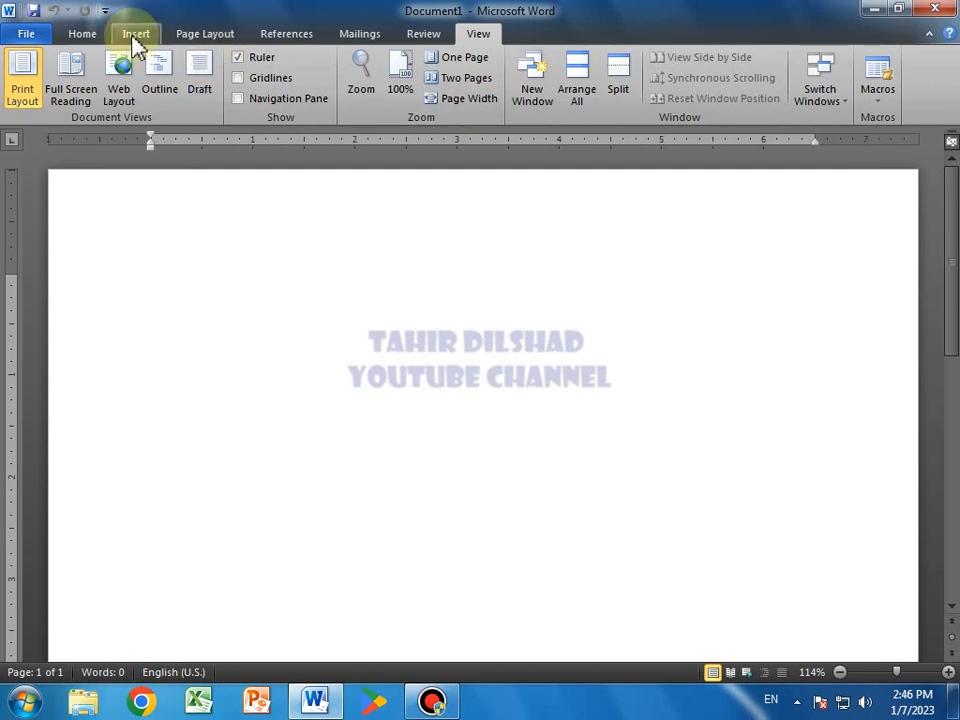
pyautogui.click(228, 33)
pyautogui.click(160, 78)
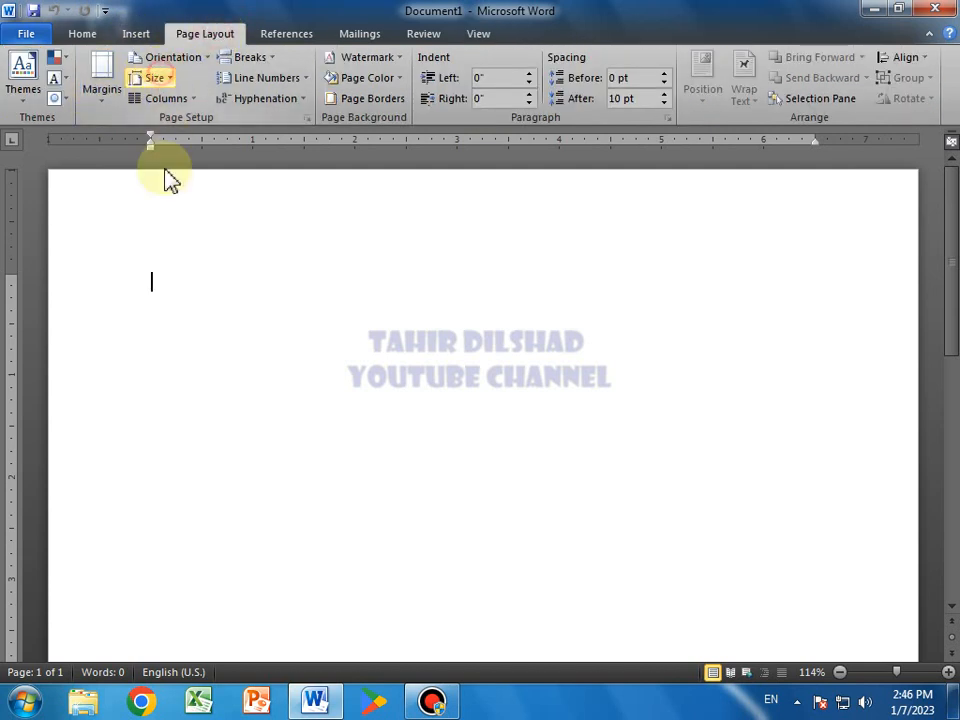
pyautogui.click(190, 318)
pyautogui.click(110, 80)
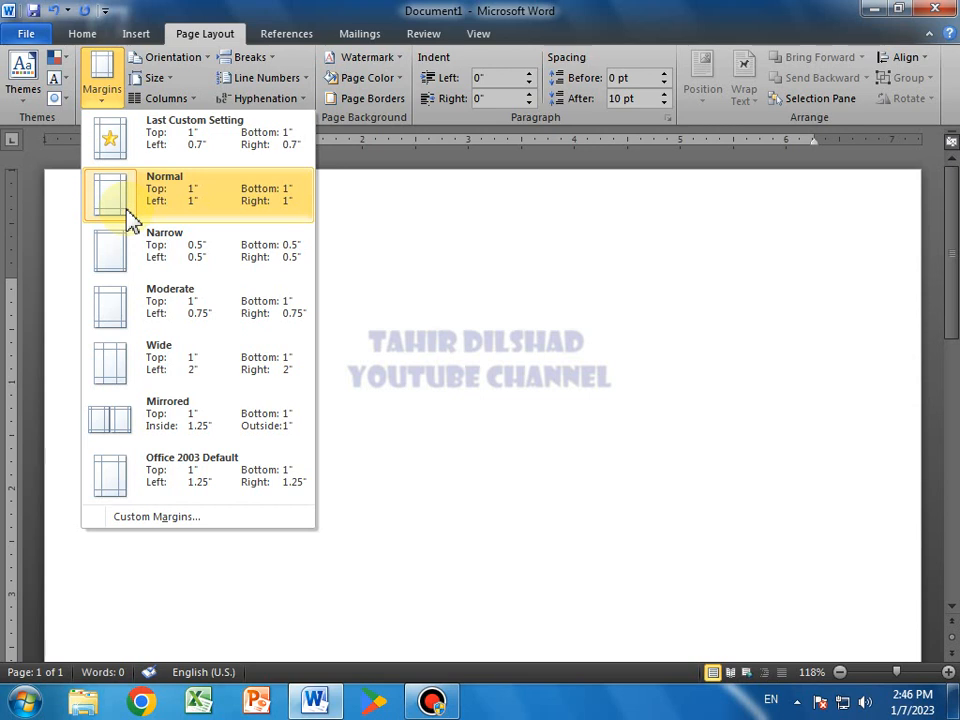
pyautogui.click(145, 262)
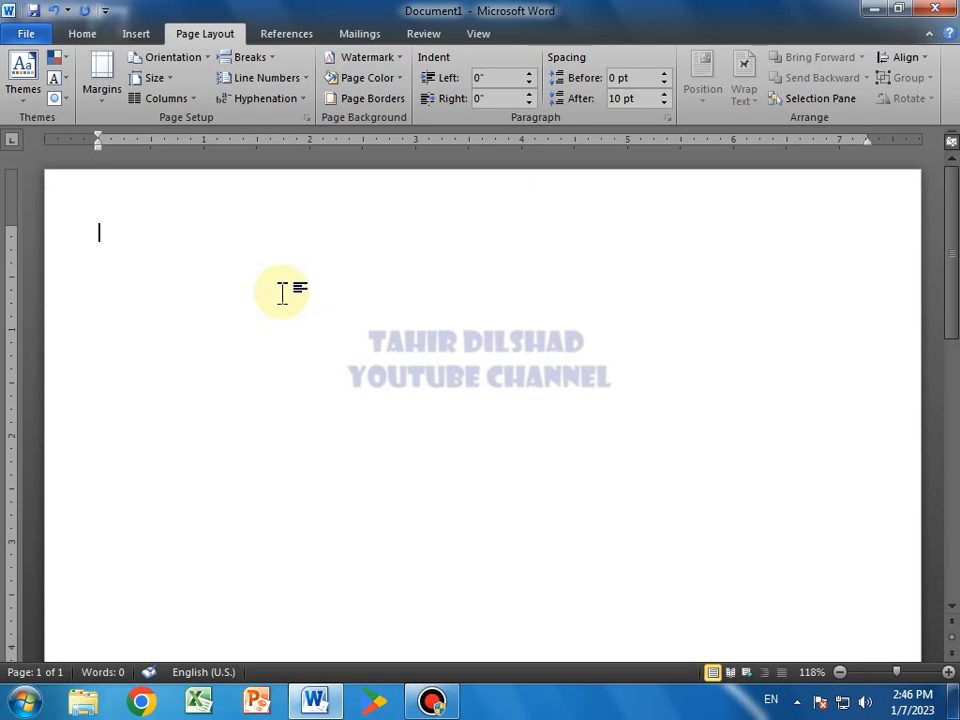
# Enter the title line "Beginning Microsoft ®Word: Practice 16" at the start of the document.
pyautogui.write('Beginn')
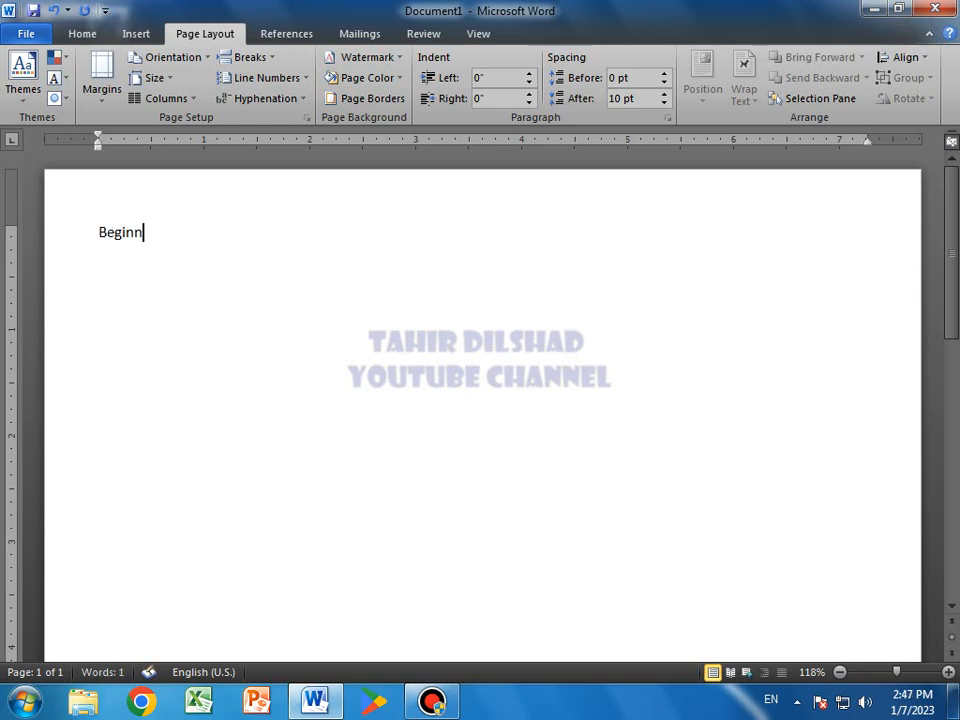
pyautogui.write('ing Microsoft (')
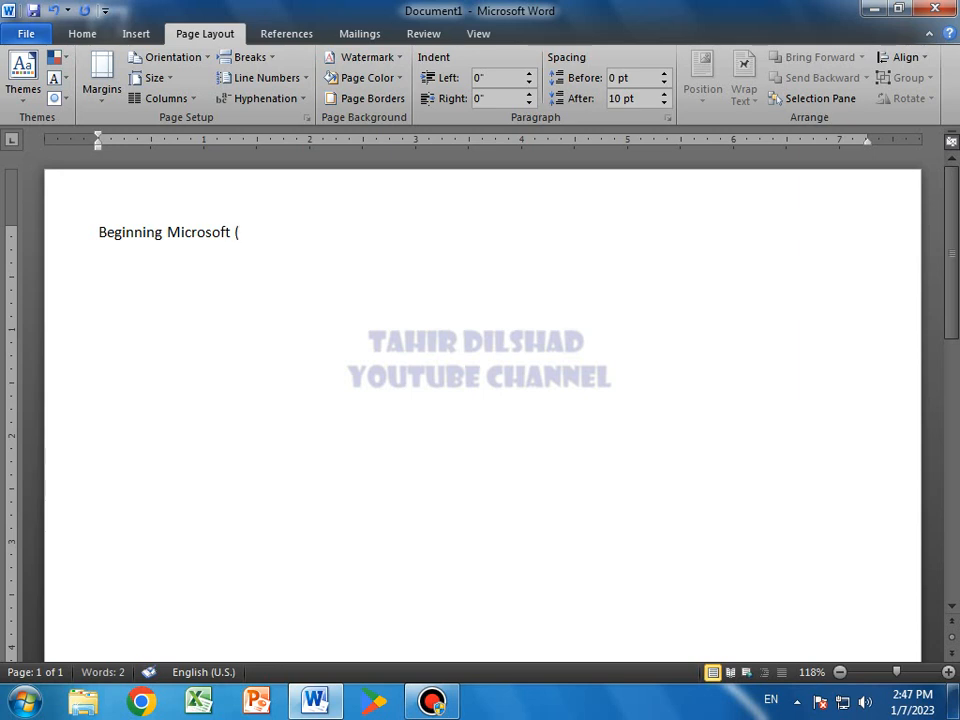
pyautogui.write('r)')
pyautogui.write('Word')
pyautogui.write(': O')
pyautogui.press('BackSpace')
pyautogui.write('P')
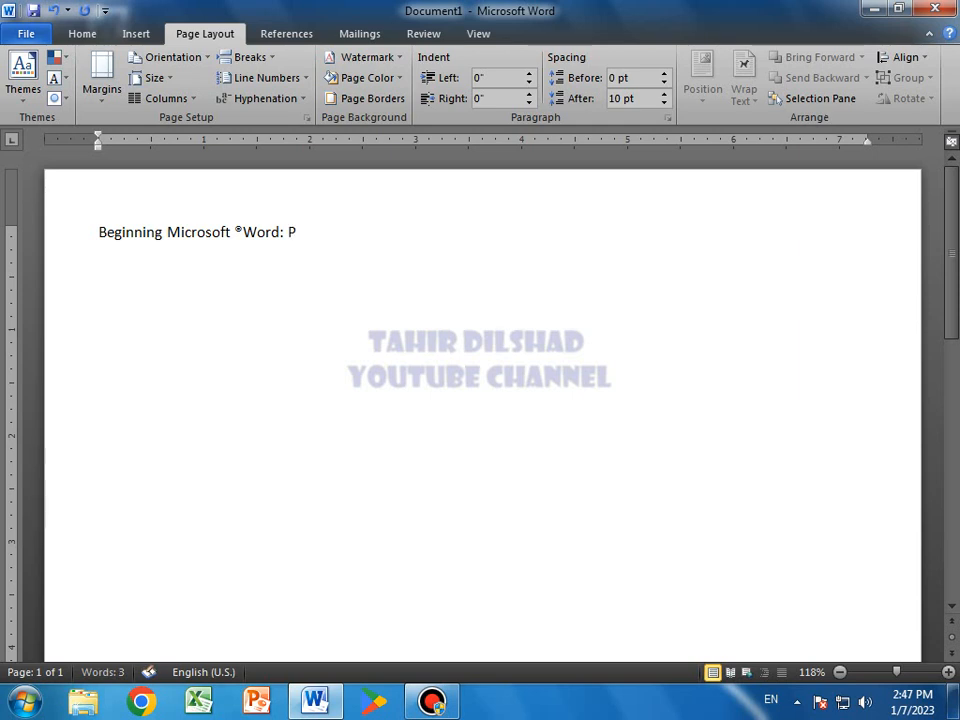
pyautogui.write('ractice 16')
pyautogui.press('Return')
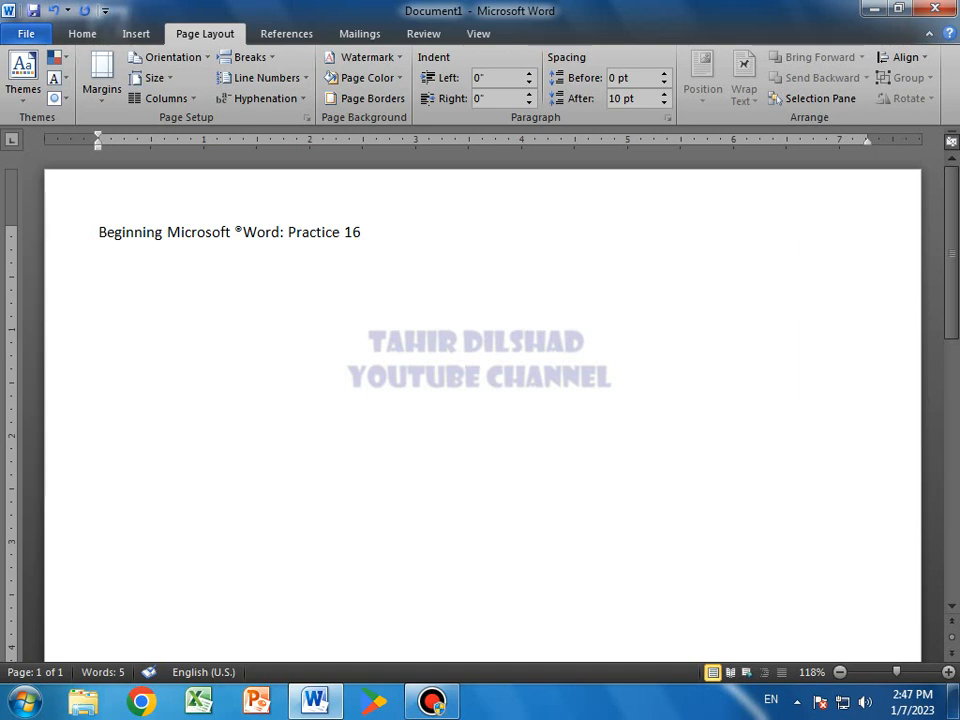
# Add the heading line "Objectives:" below the title, correcting any misspelling.
pyautogui.write('Objhectives')
pyautogui.press('Return')
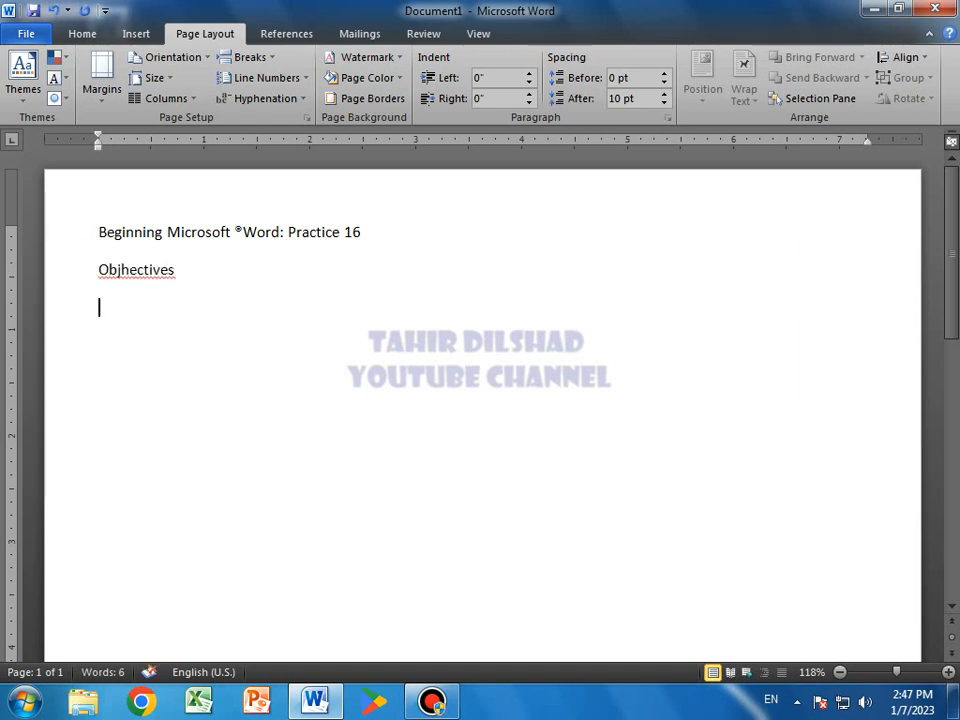
pyautogui.press('BackSpace')
pyautogui.press('BackSpace')
pyautogui.press('BackSpace')
pyautogui.press('BackSpace')
pyautogui.press('BackSpace')
pyautogui.press('BackSpace')
pyautogui.press('BackSpace')
pyautogui.press('BackSpace')
pyautogui.press('BackSpace')
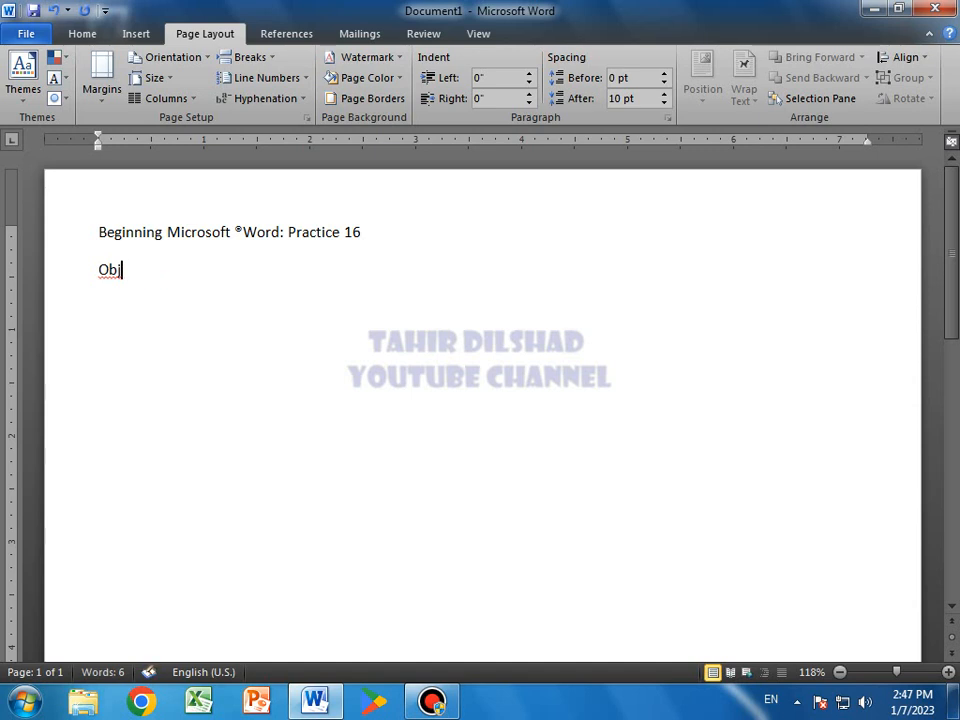
pyautogui.write('ectives:')
pyautogui.press('Return')
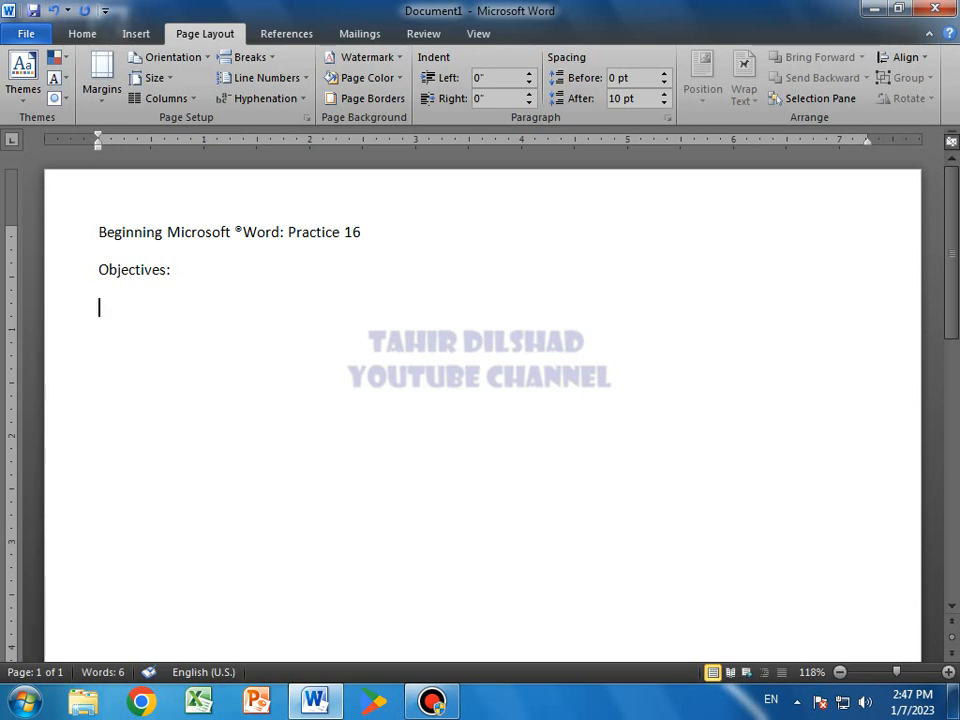
# Add the introductory line "The learner will be able to:" under the Objectives heading.
pyautogui.write('The learner')
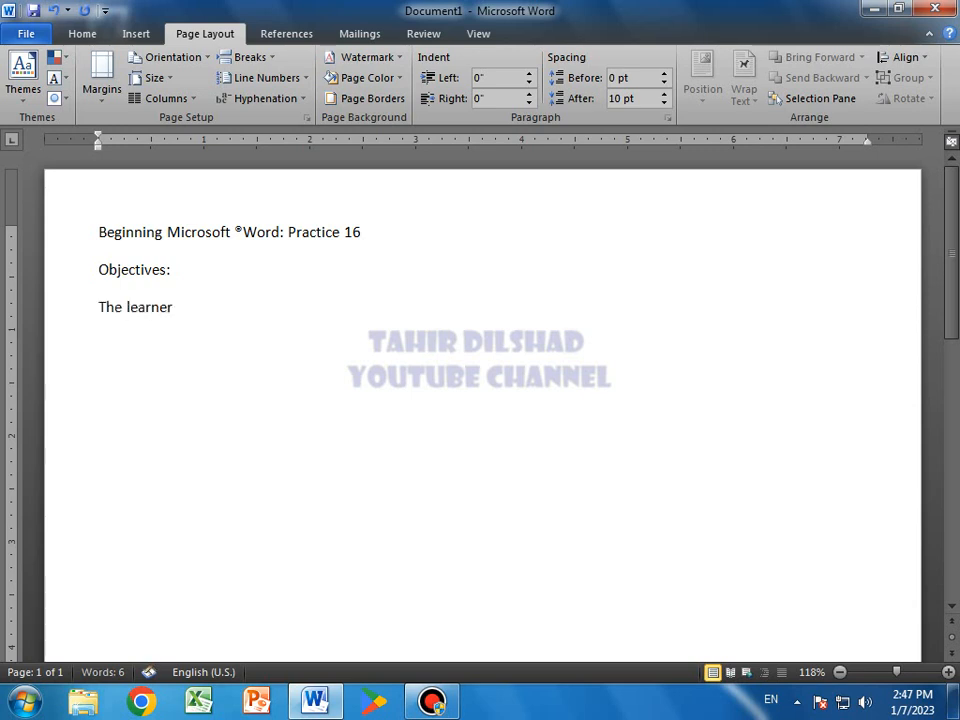
pyautogui.write(' will be able to')
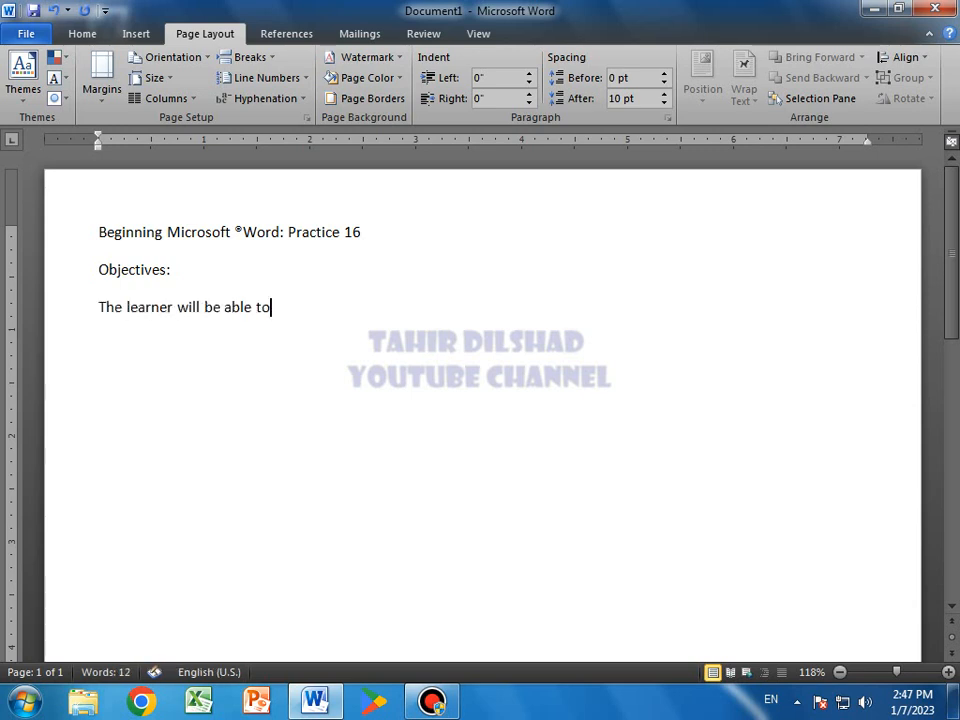
pyautogui.write(':')
pyautogui.press('Return')
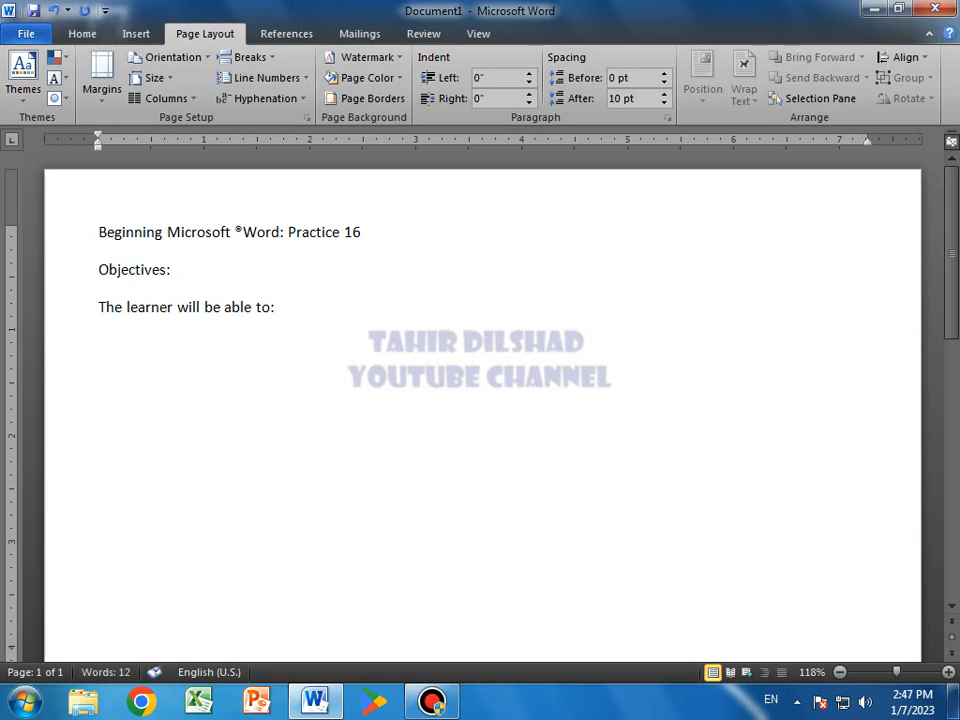
# Write the first objective as "Enter labels and data into word at least 75% of the time".
pyautogui.write('Enter label')
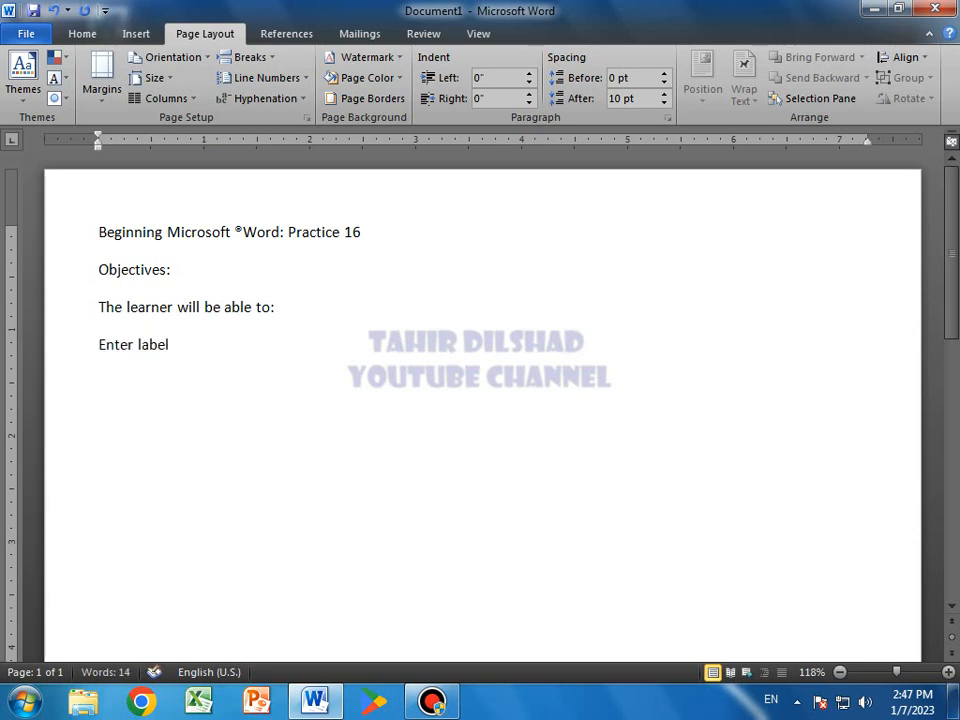
pyautogui.write('s and data i')
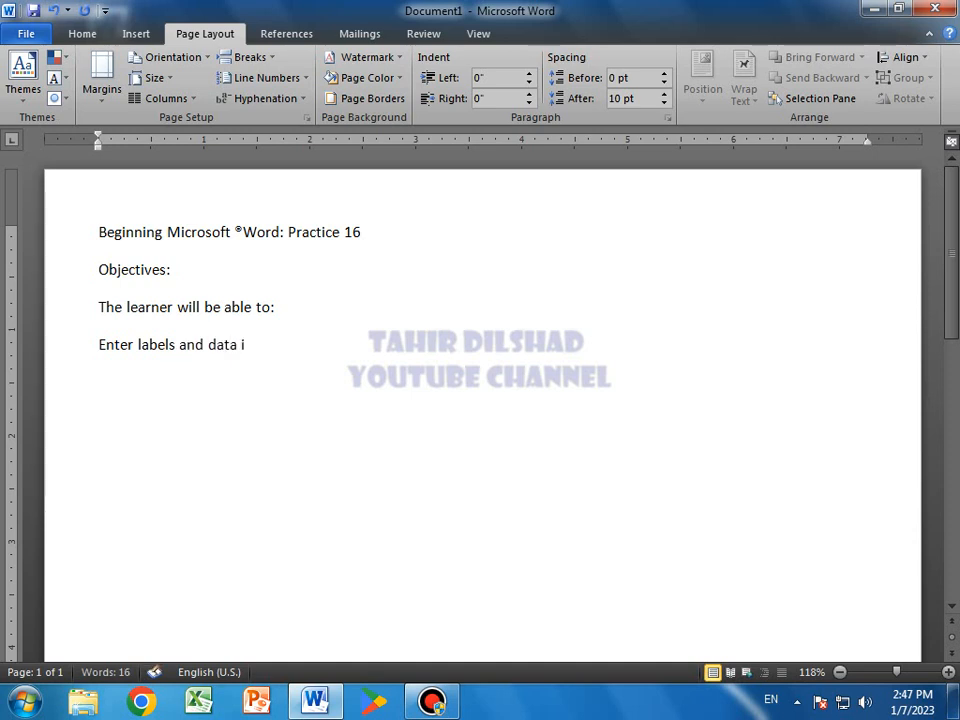
pyautogui.write('nto word at least')
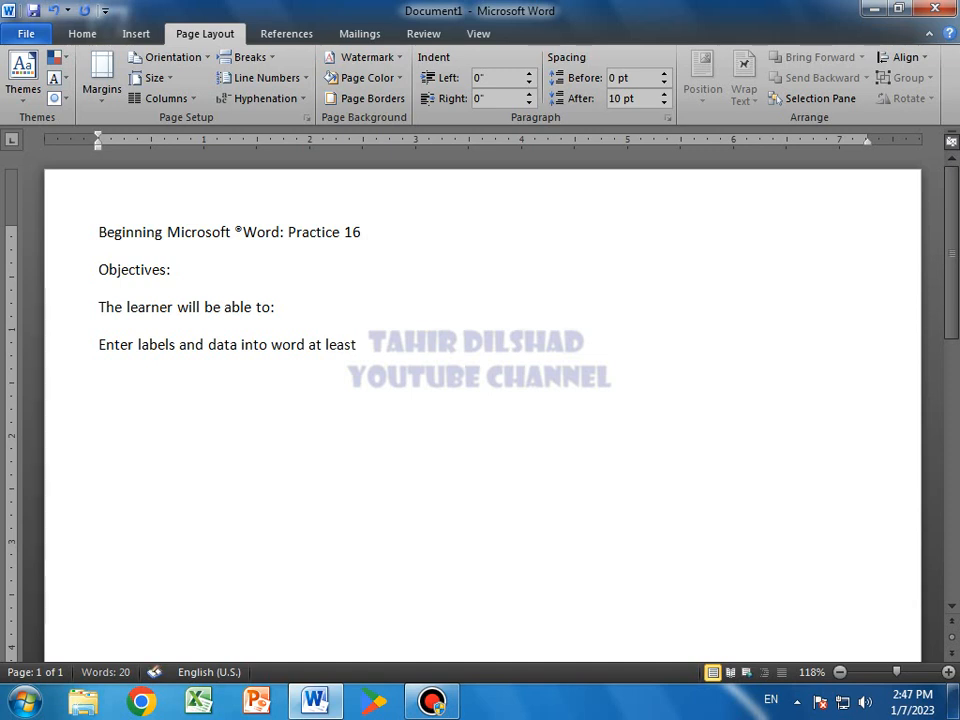
pyautogui.write(' 75% of the time')
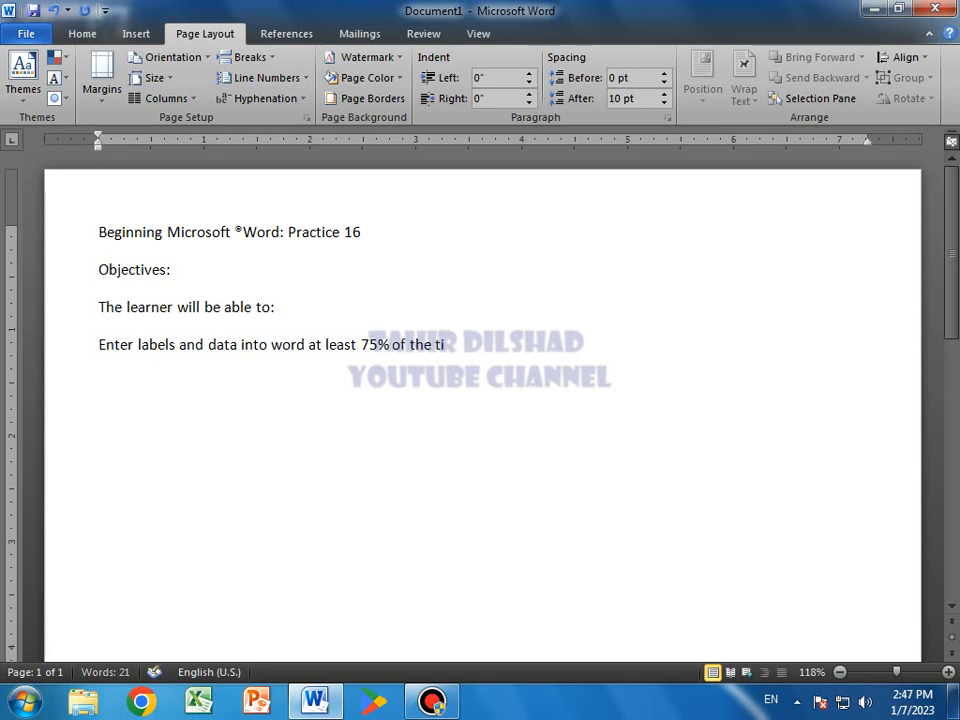
pyautogui.press('Return')
# Write the second objective as "Enter an equation at least 75% of the time".
pyautogui.write('en')
pyautogui.press('BackSpace')
pyautogui.press('BackSpace')
pyautogui.write('Enter t')
pyautogui.press('BackSpace')
pyautogui.write('an')
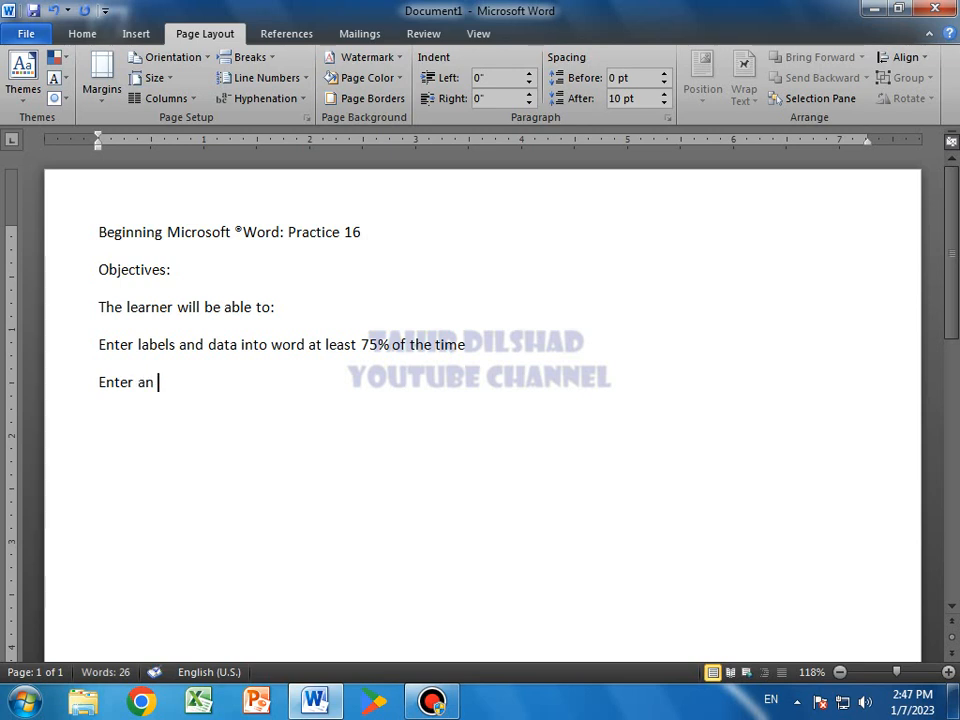
pyautogui.write(' equation at L')
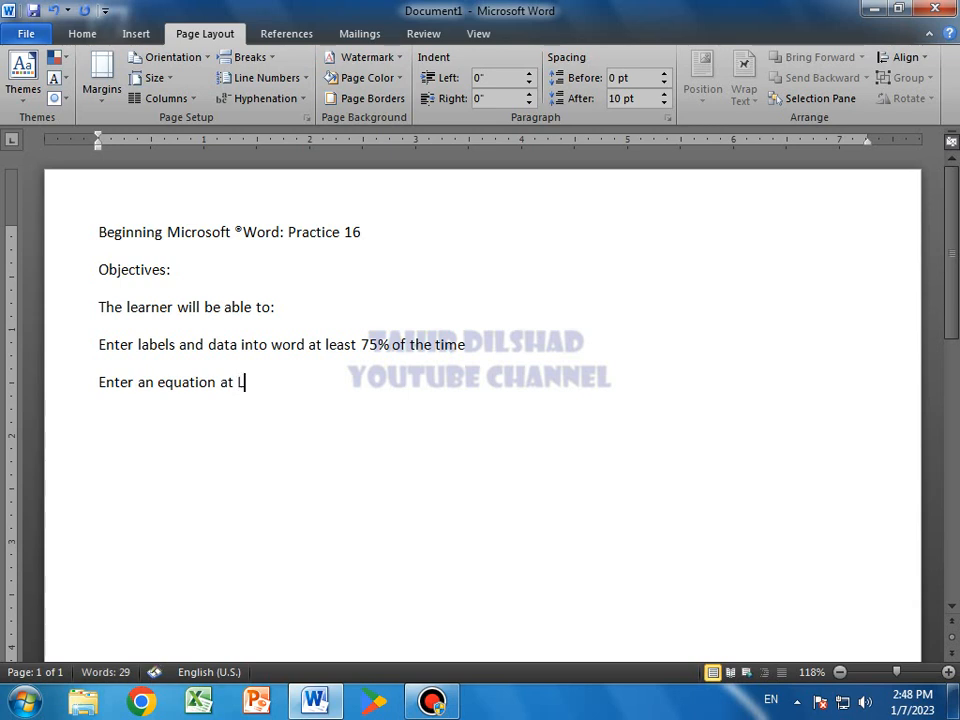
pyautogui.press('BackSpace')
pyautogui.write('least 6')
pyautogui.press('BackSpace')
pyautogui.write('75%')
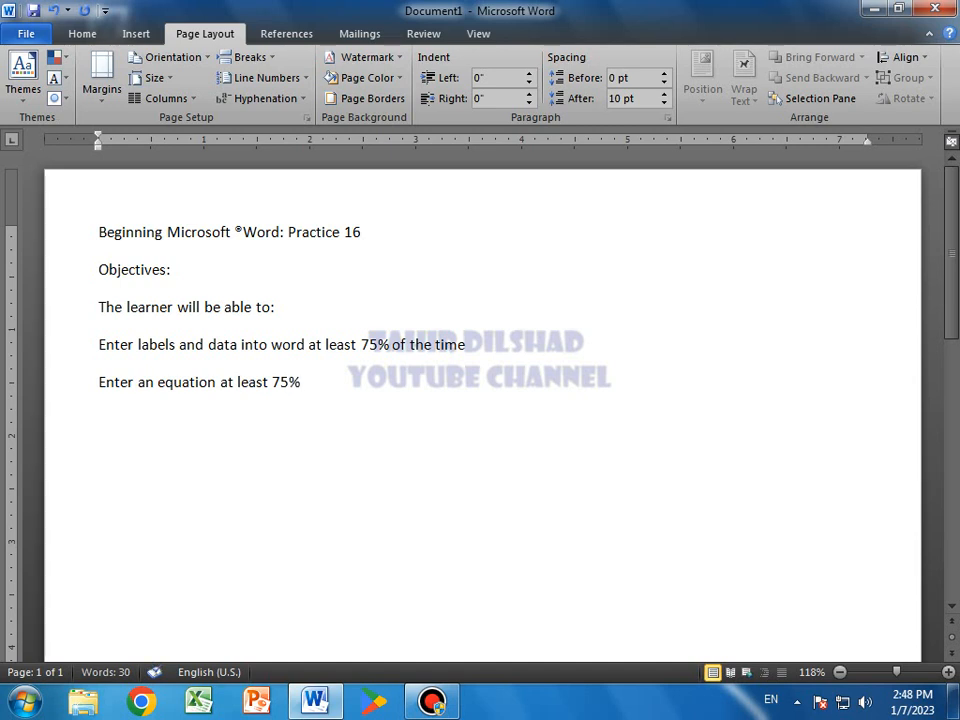
pyautogui.write(' of the time')
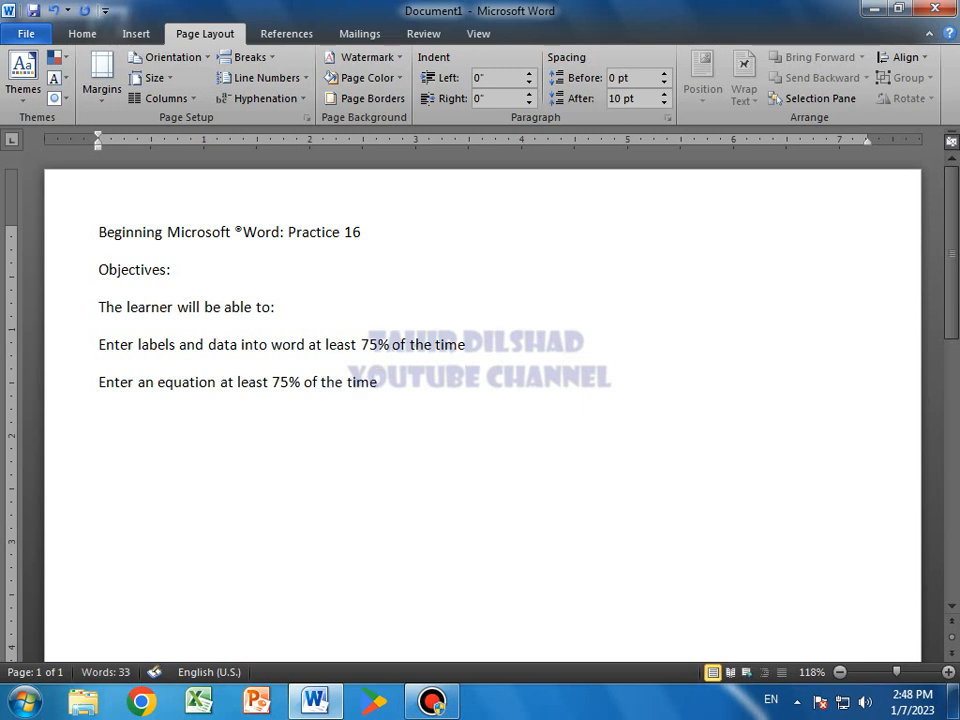
pyautogui.press('Return')
# Write the third objective as "Use Autofill(Fill Down) on a formula at least 75% of the time".
pyautogui.write('Use a')
pyautogui.press('BackSpace')
pyautogui.write('Autofil')
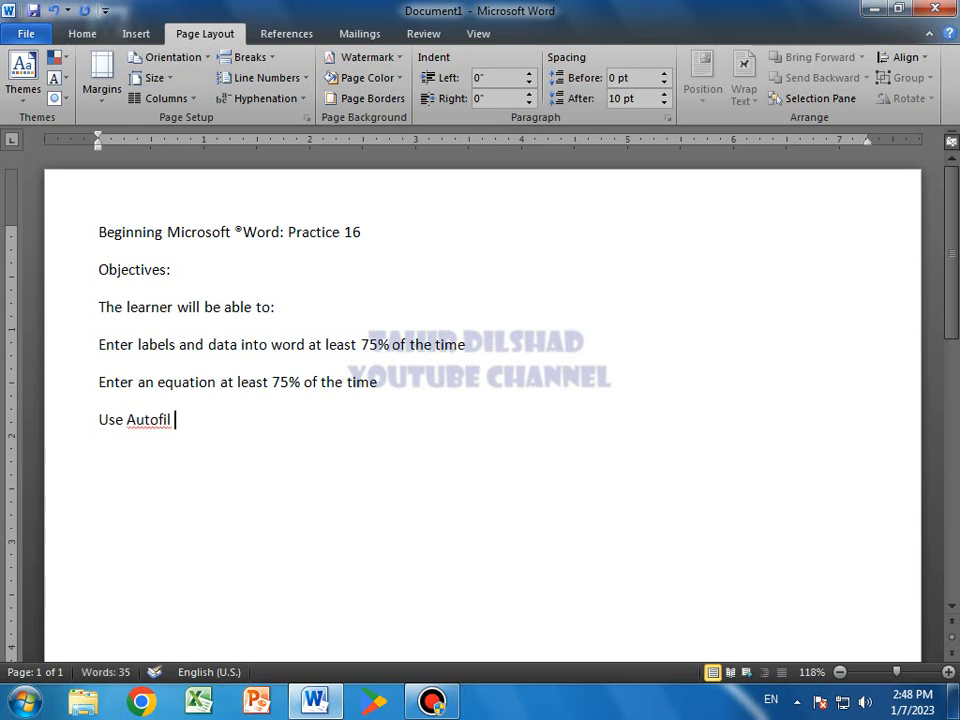
pyautogui.press('BackSpace')
pyautogui.write('l(Fill Down')
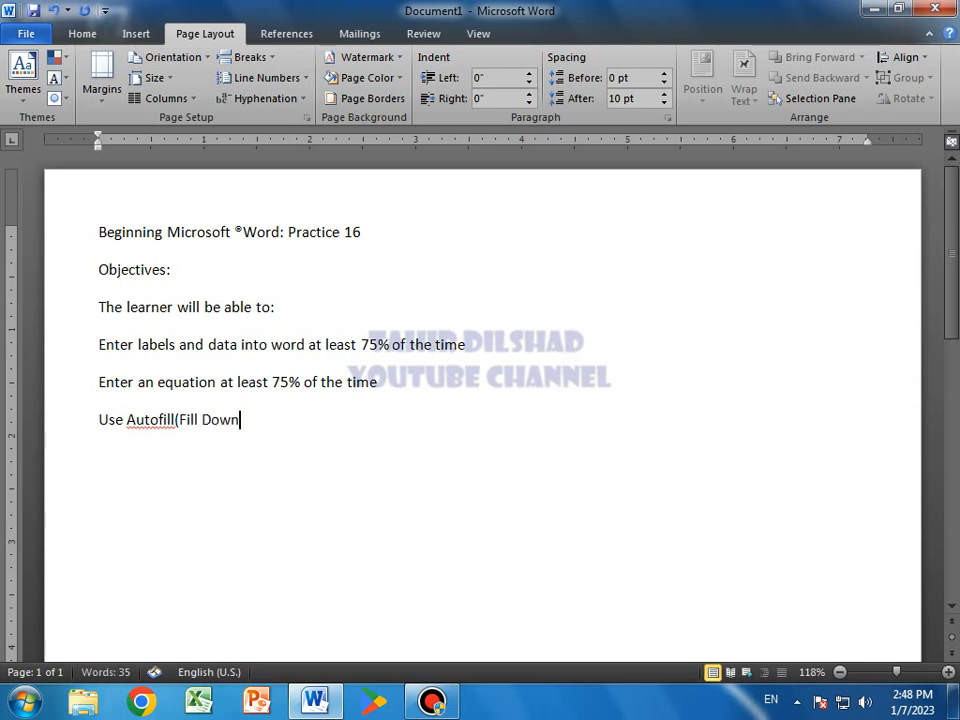
pyautogui.write(') on a formula at least ')
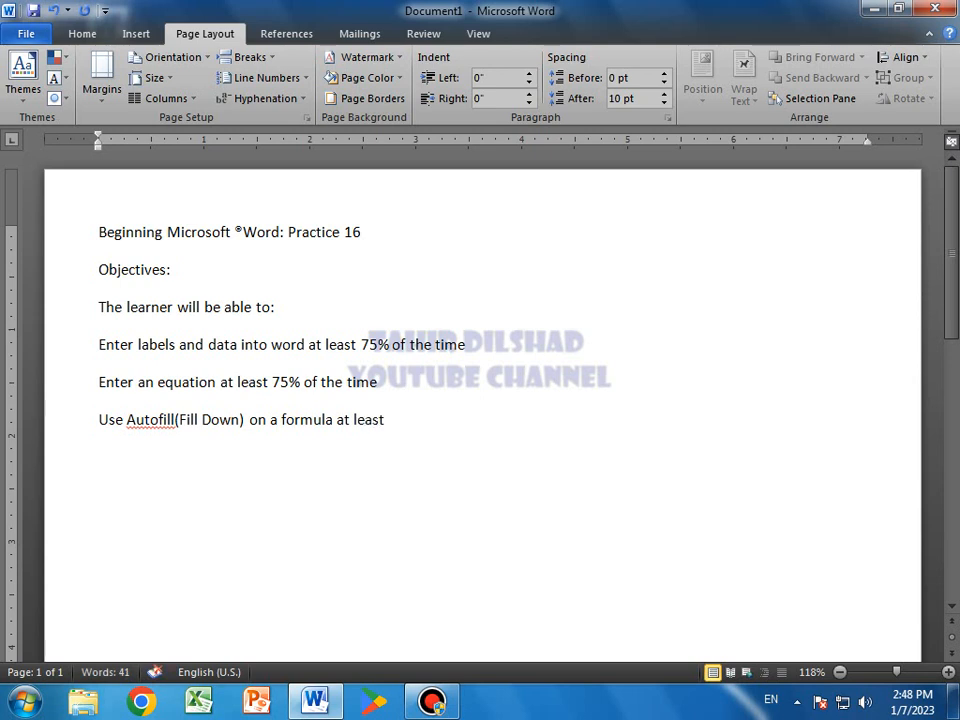
pyautogui.write('75% of the')
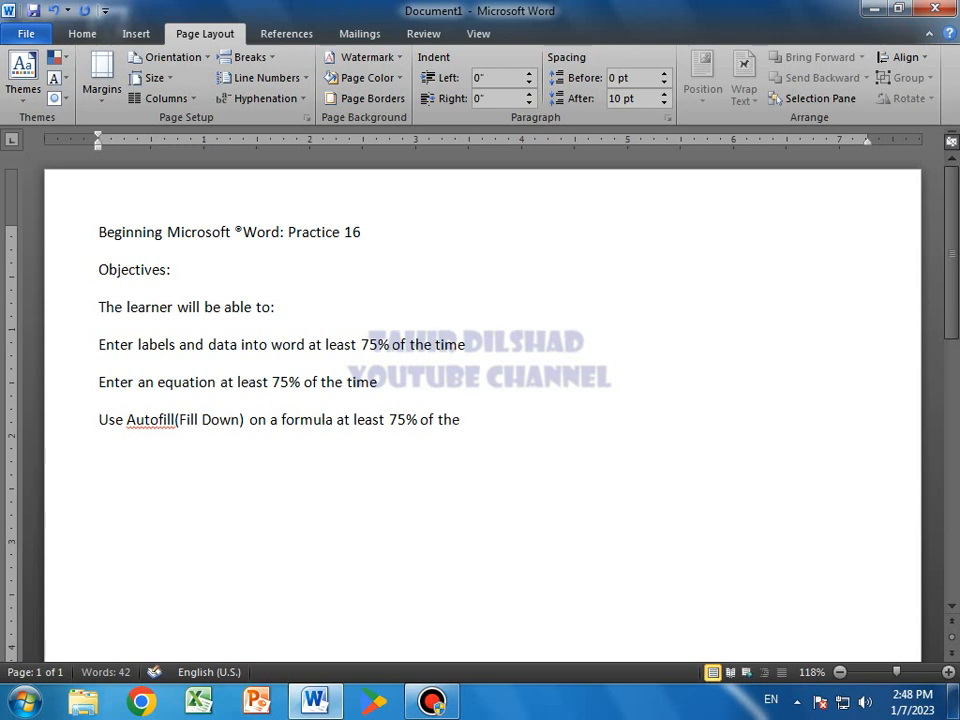
pyautogui.write(' time')
pyautogui.press('Return')
# Write the fourth objective as "Format text as big, bold, and centered at least 75% of the time".
pyautogui.write('For')
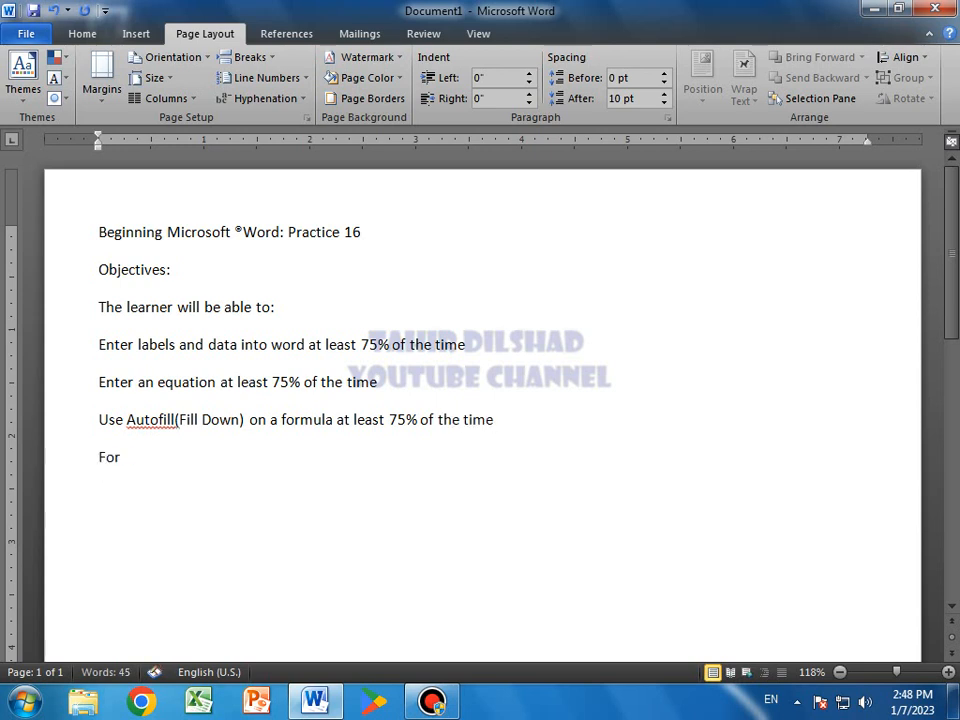
pyautogui.write('mat text as')
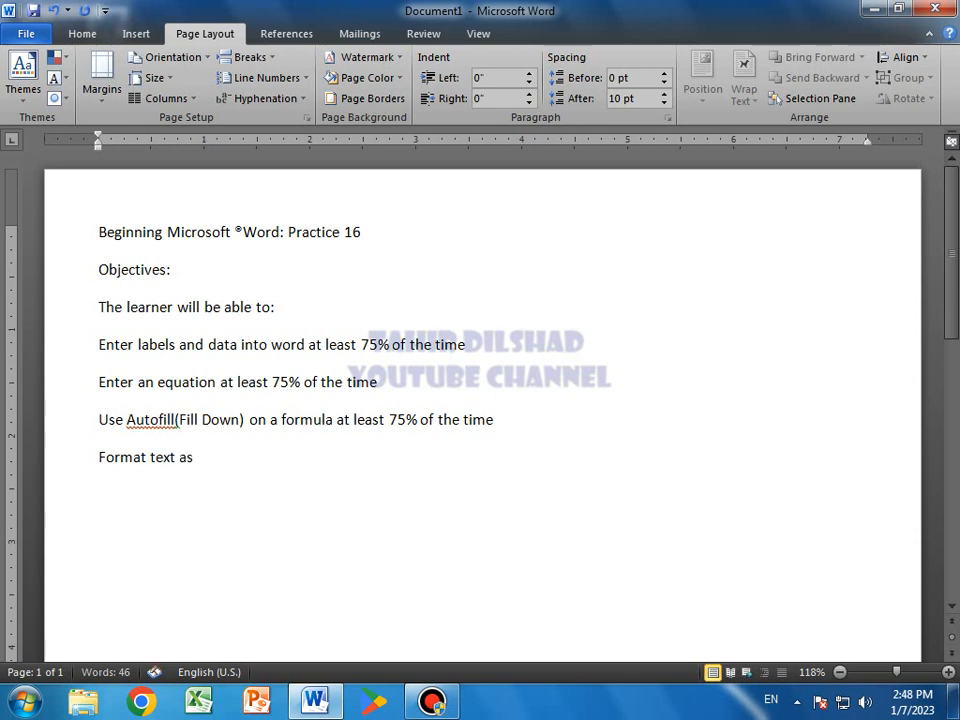
pyautogui.write(' big, bold, and')
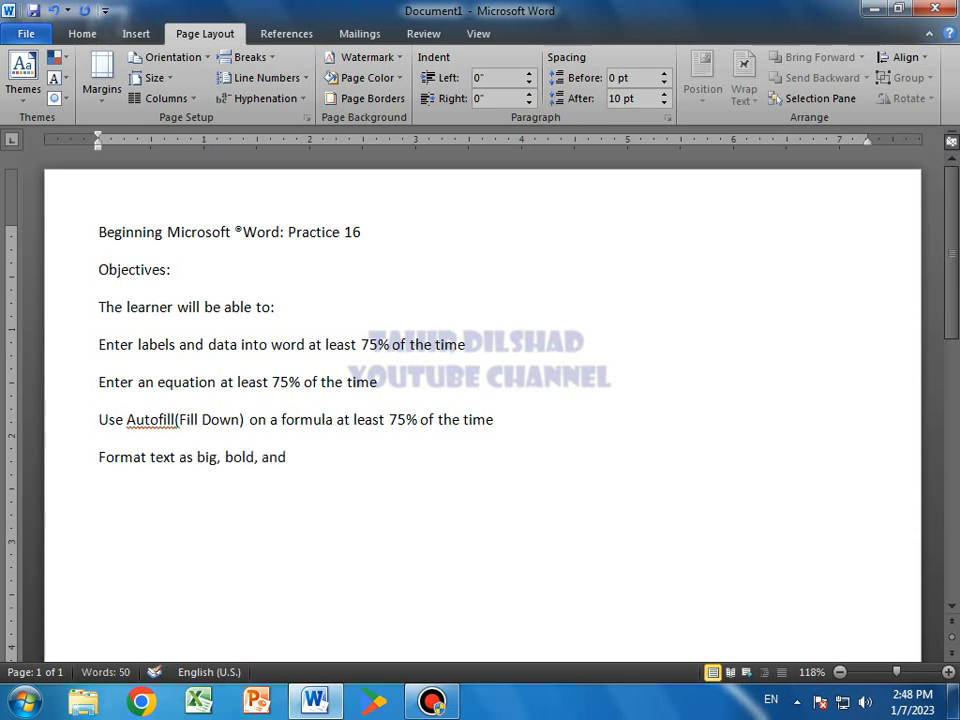
pyautogui.write(' centered at least')
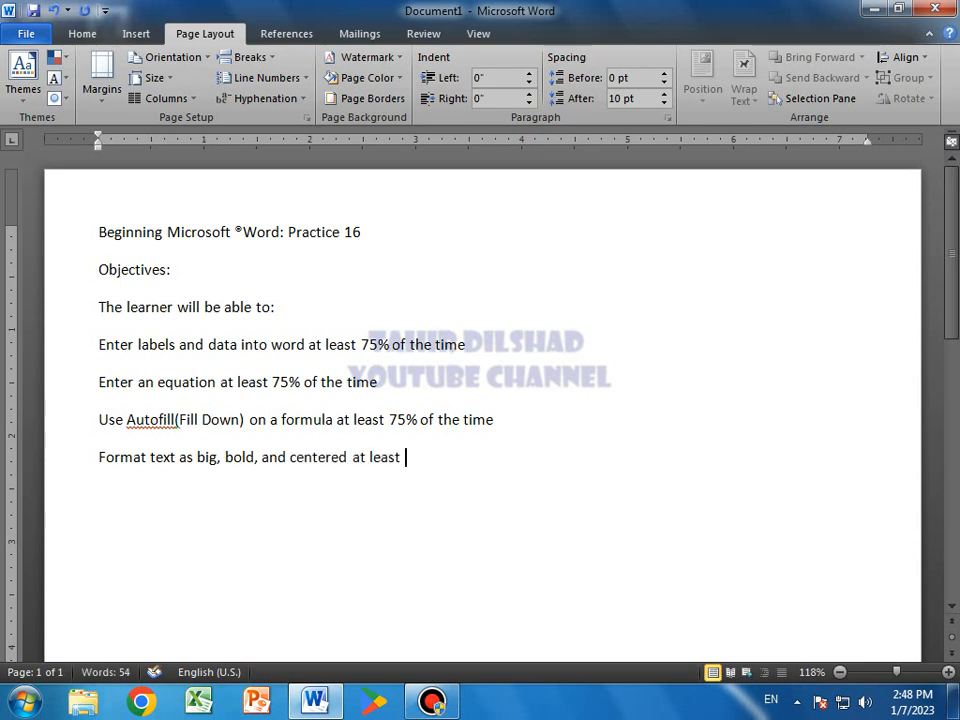
pyautogui.write(' 75%')
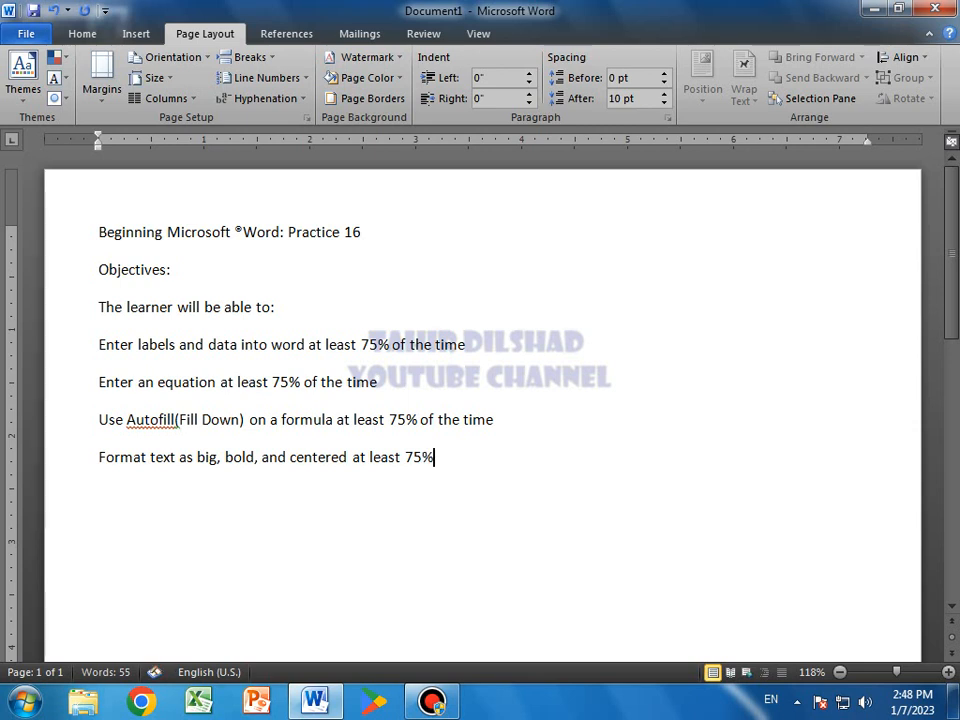
pyautogui.write(' of the time')
pyautogui.press('Return')
# Write the fifth objective as "Apply Currency formatting to text at least 75% of the time", without a final period.
pyautogui.write('App')
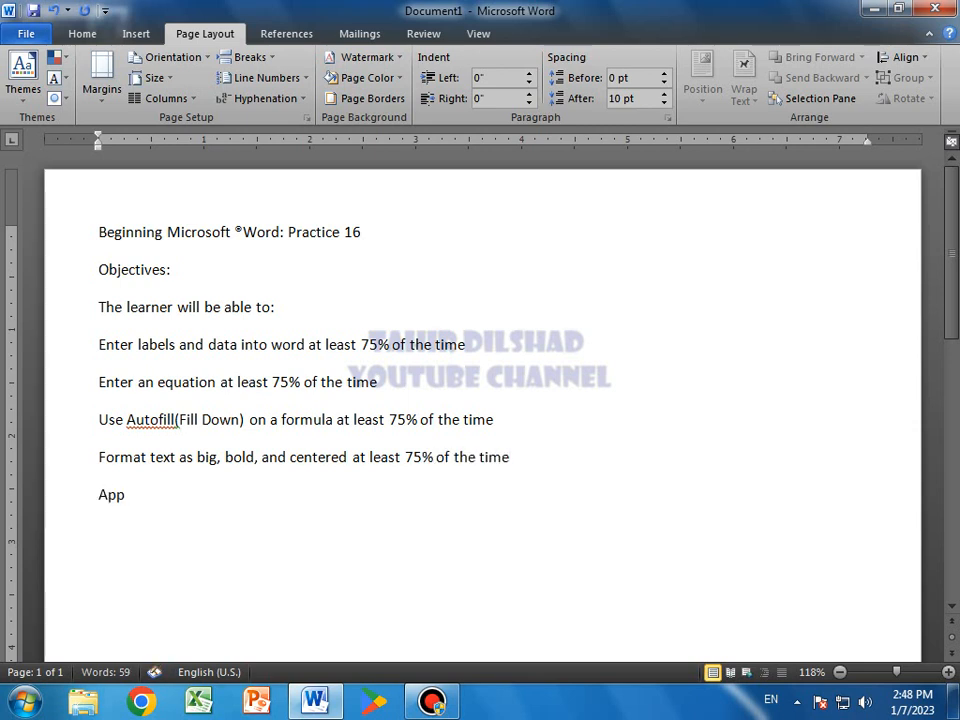
pyautogui.write('ly Cur')
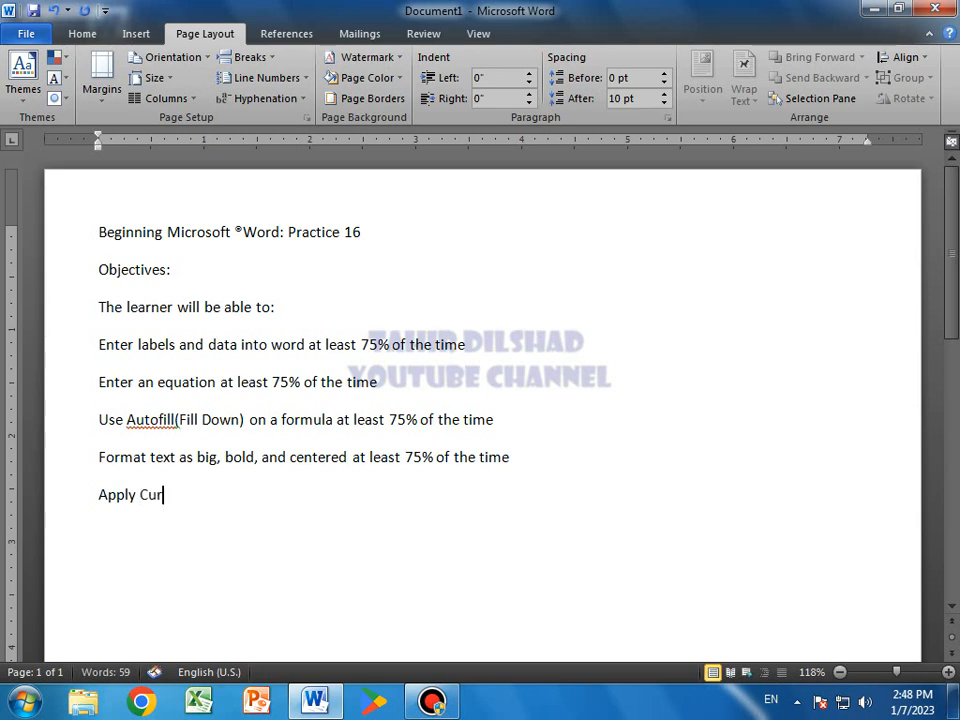
pyautogui.write('rency formatting to')
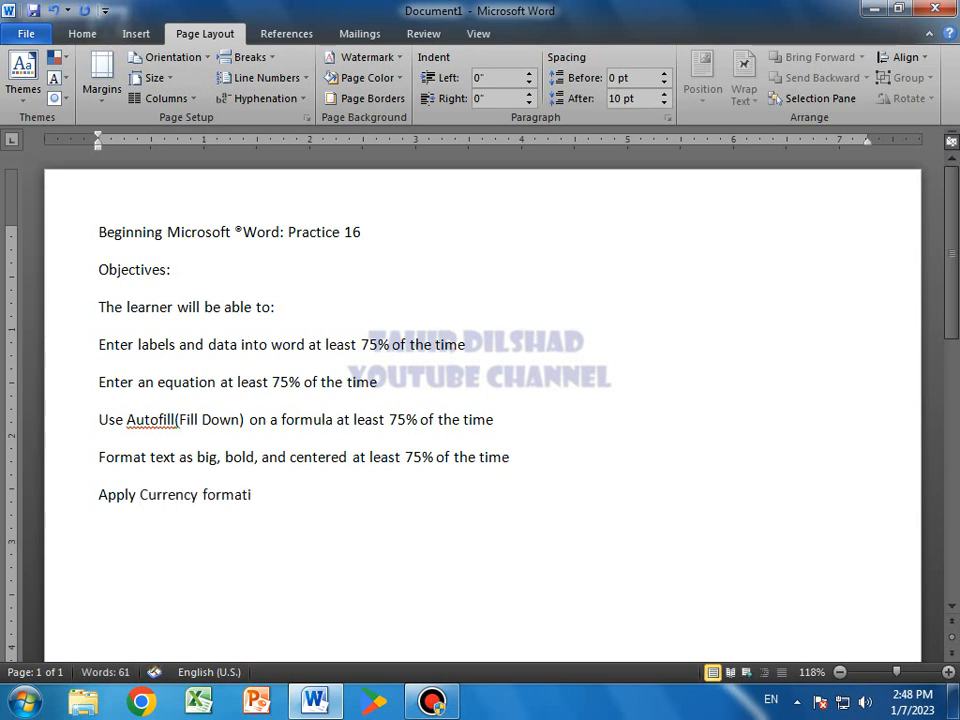
pyautogui.write(' text at least')
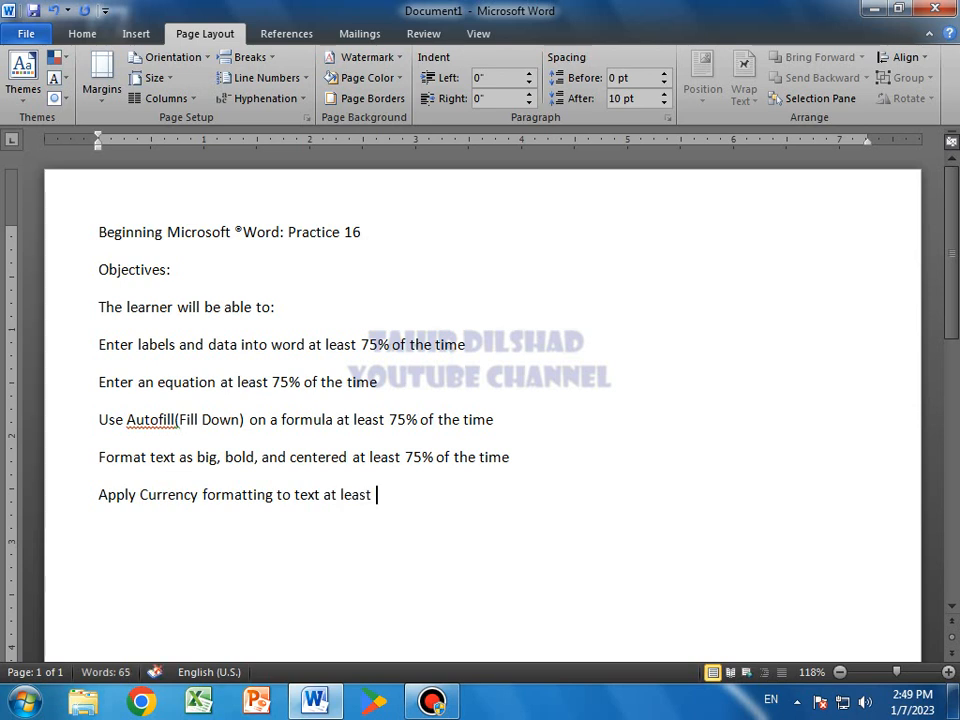
pyautogui.write(' 75% of the time.')
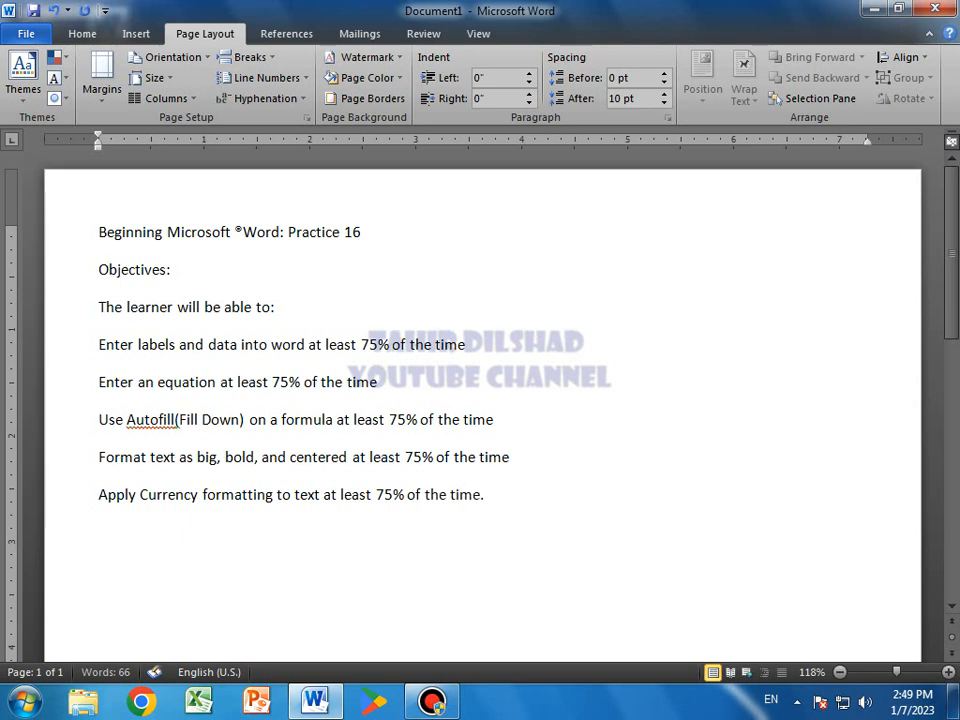
pyautogui.press('BackSpace')
# Add the lines "Set Up a Checkbook" and "Enter the Labels" below the objectives.
pyautogui.write('Set Up')
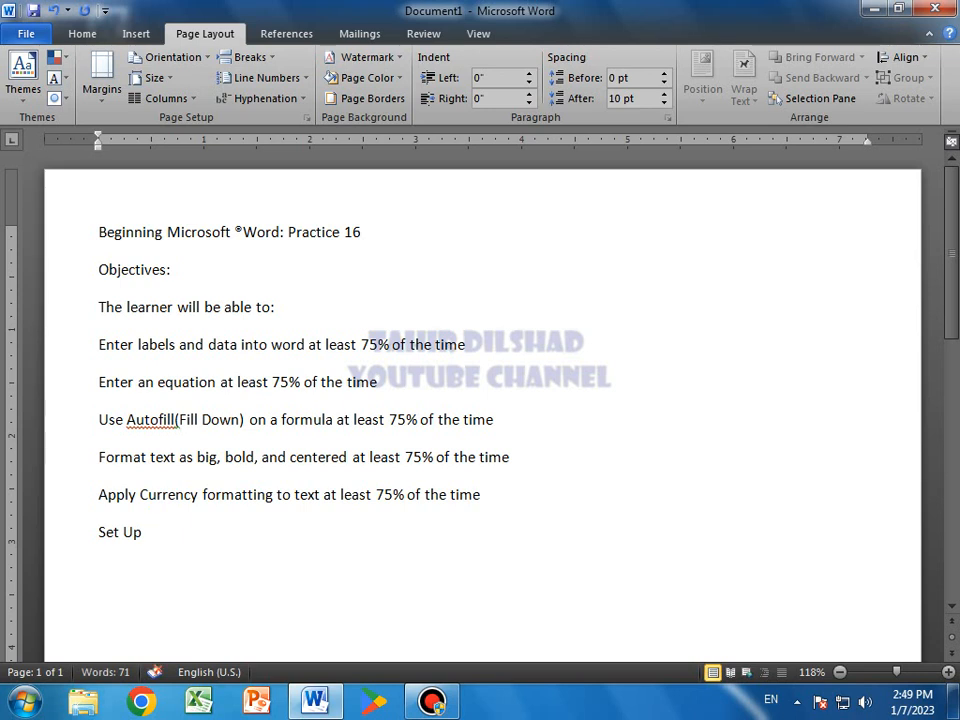
pyautogui.write(' a Checkbook')
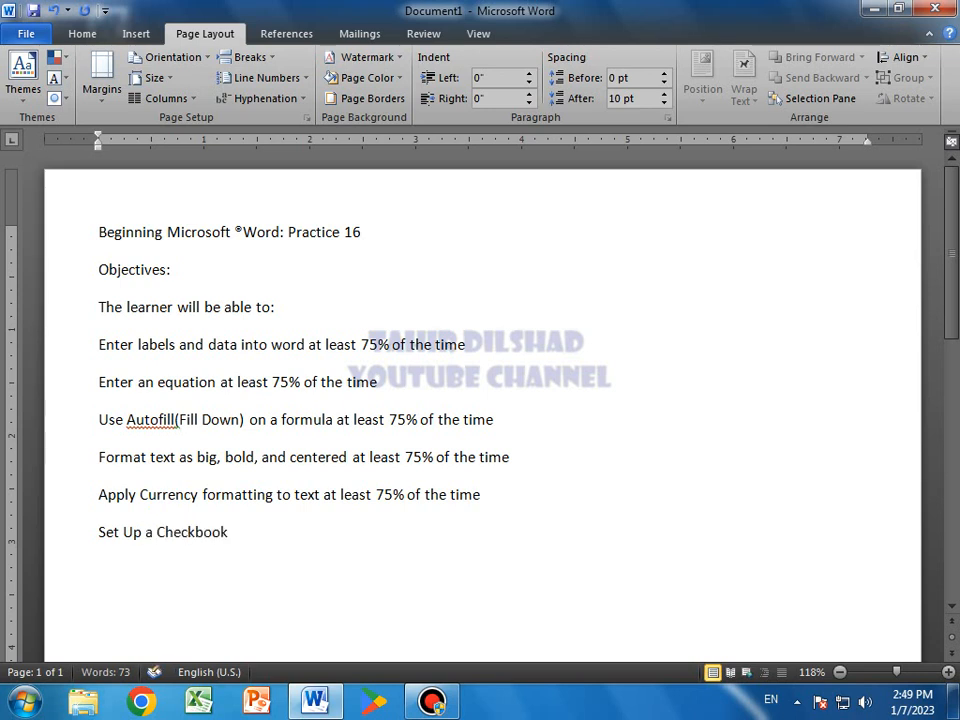
pyautogui.press('Return')
pyautogui.write('Ente')
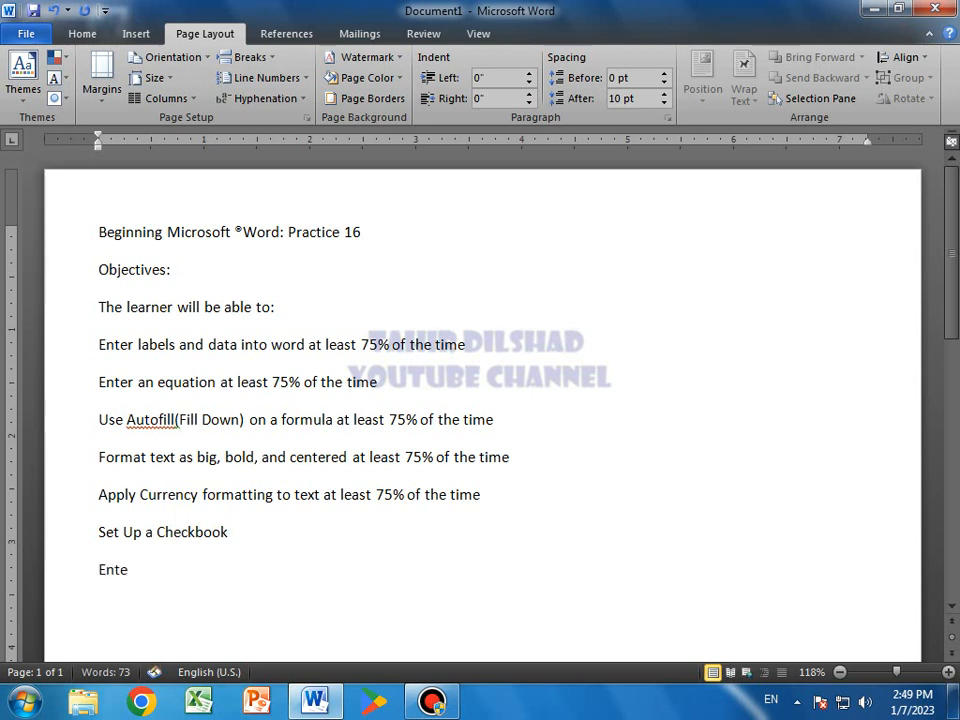
pyautogui.write('r the Label')
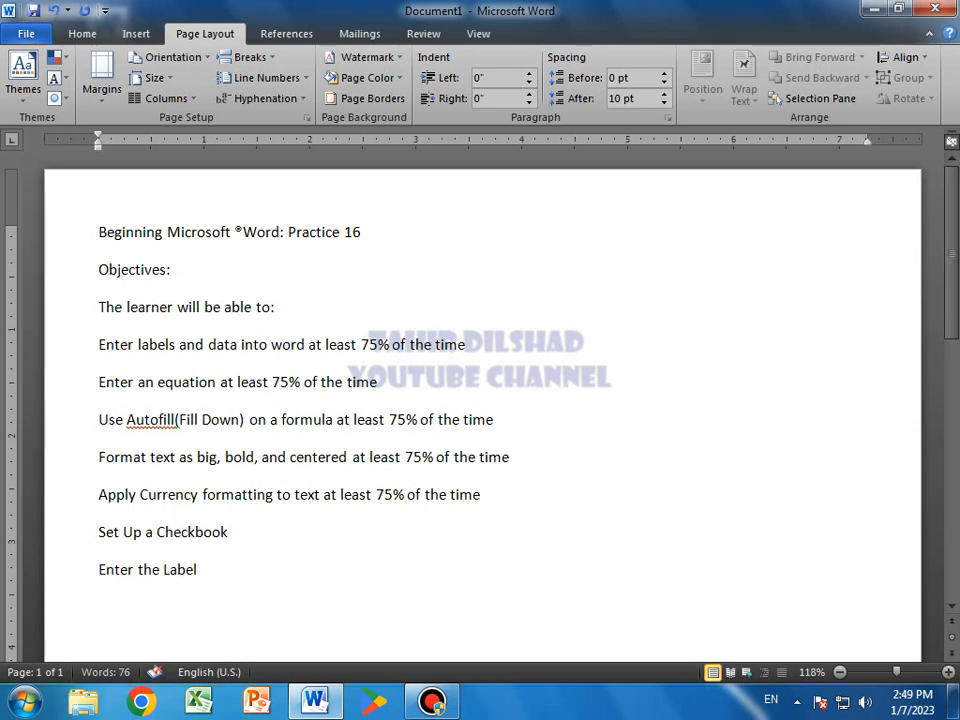
pyautogui.write('s')
pyautogui.press('Return')
# Add the label instructions "In Cell A1 type: Check No." and "In Cell B1 type: Date" on separate lines.
pyautogui.write('In Cell A!')
pyautogui.press('BackSpace')
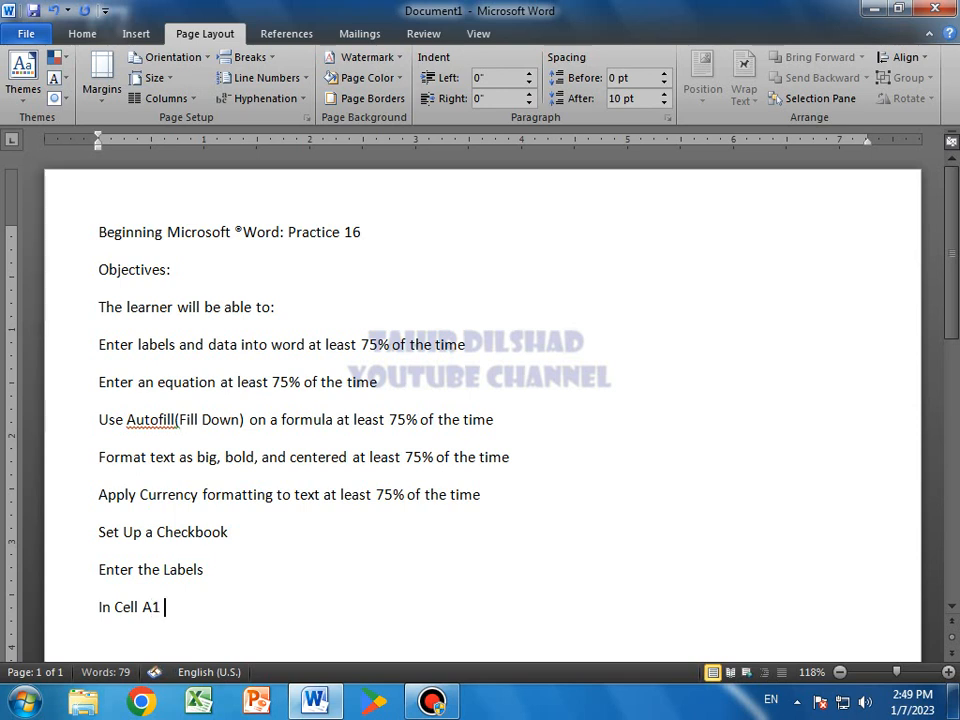
pyautogui.write('1 type: Check No.')
pyautogui.press('Return')
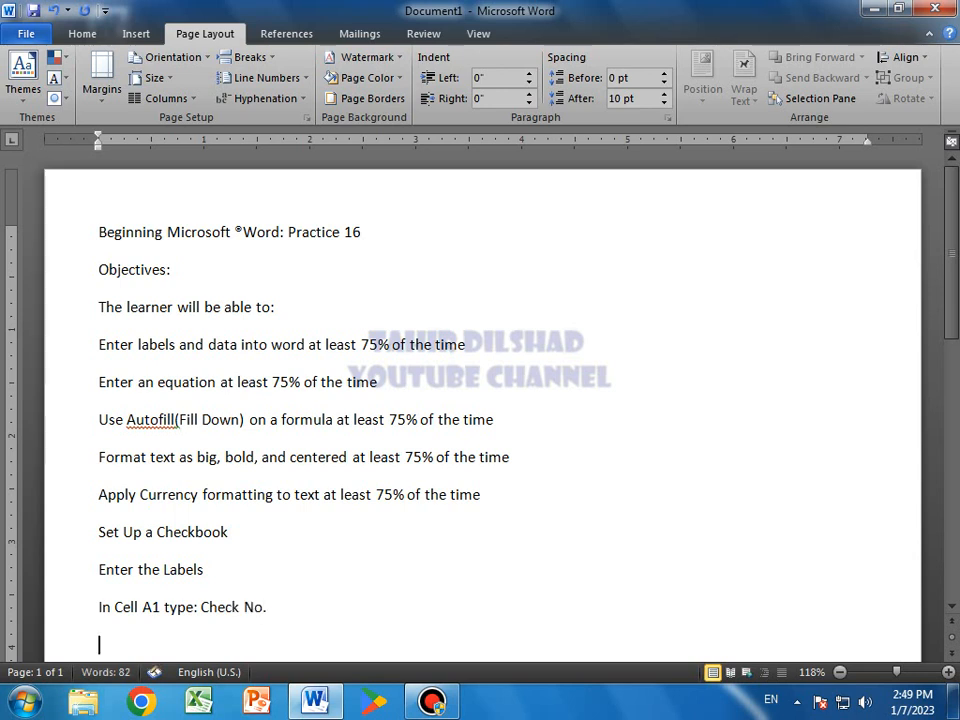
pyautogui.write('In Cell B1')
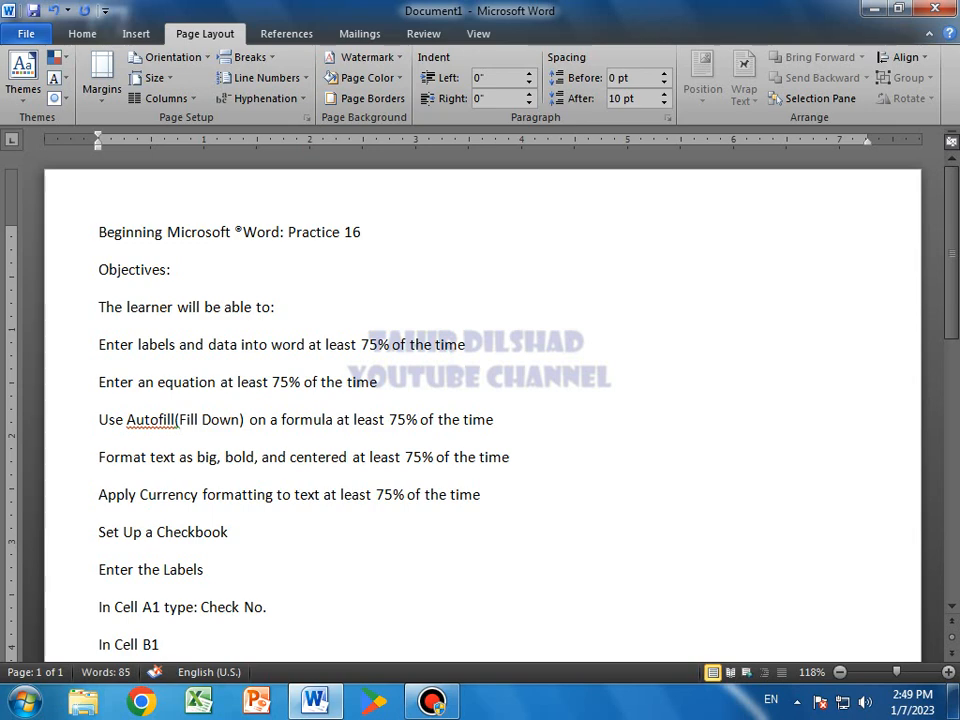
pyautogui.write(' type: Date')
pyautogui.press('Return')
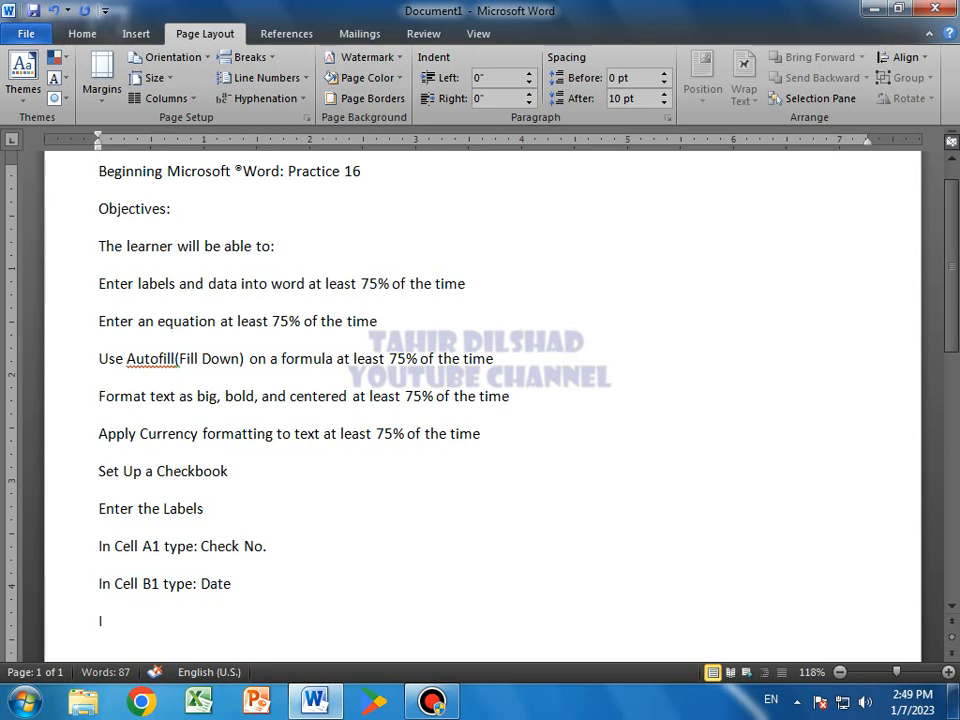
# Add the label instruction "In Cell c1 type: Description" below the Date line.
pyautogui.write('In ce')
pyautogui.write('Cell c1')
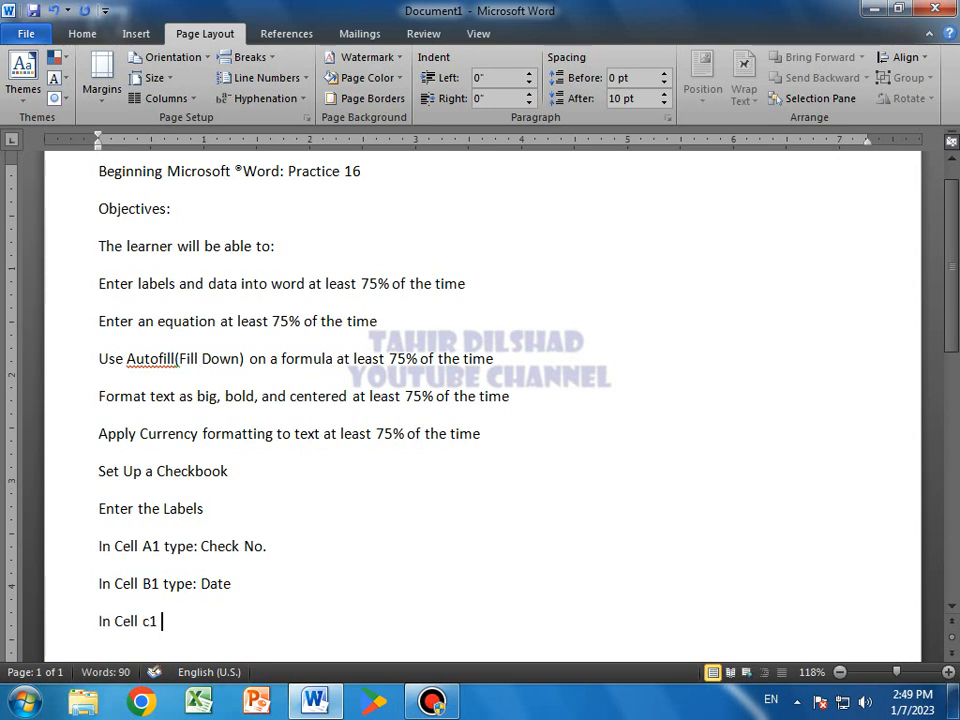
pyautogui.write(' type: Descri')
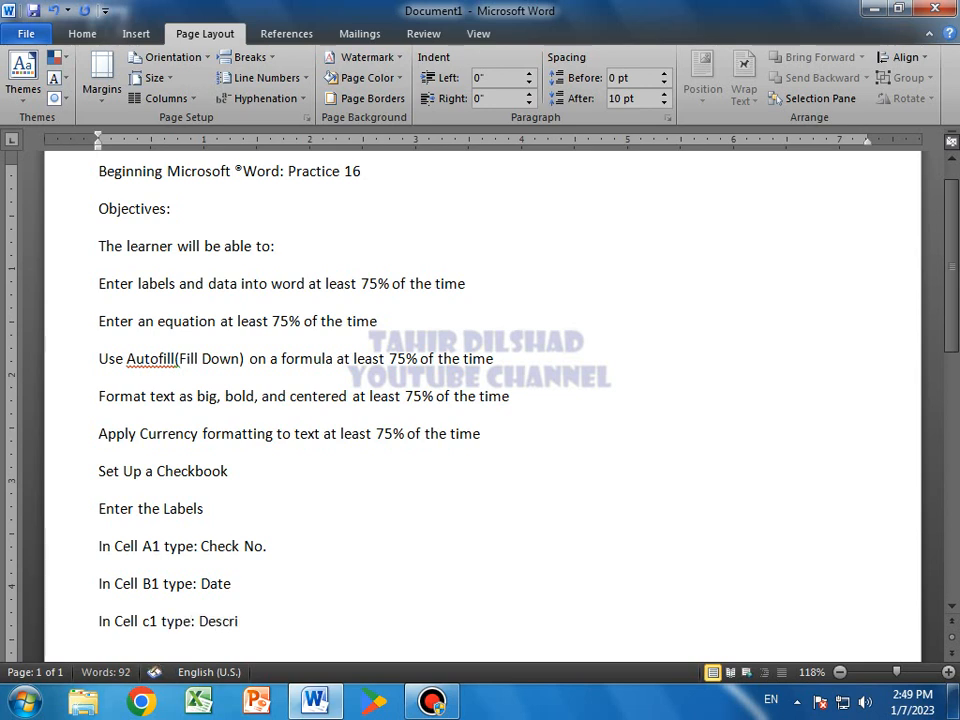
pyautogui.write('ption')
pyautogui.press('Return')
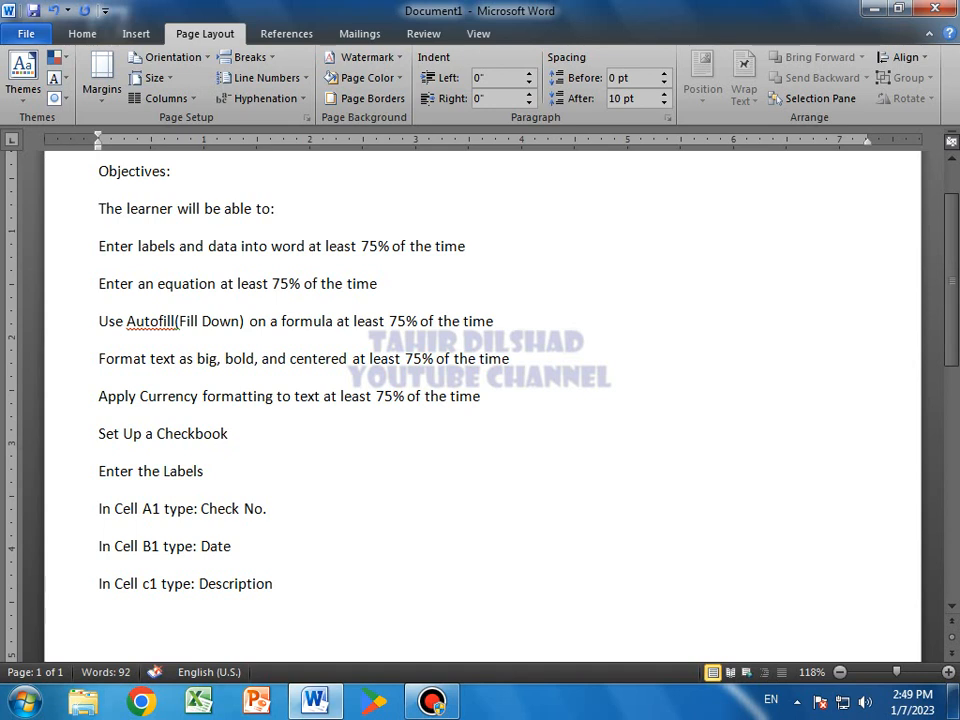
# Add the label instructions "In Cell D1 type: Amount" and "In Cell E1 type: Deposit" on separate lines.
pyautogui.write('In Cell D1 ')
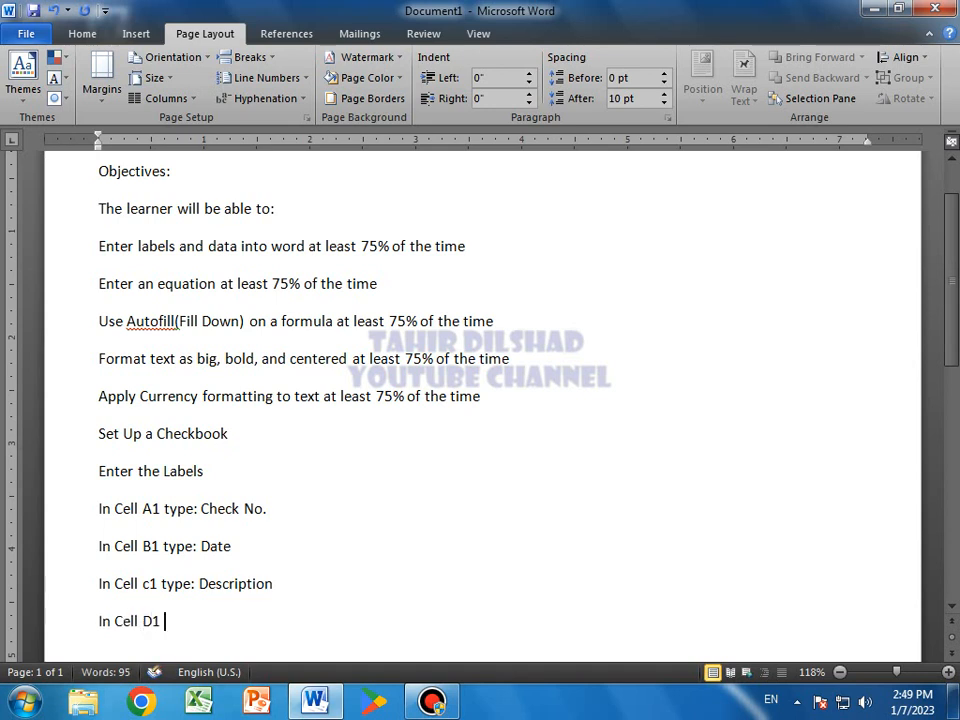
pyautogui.write('type: Amoun')
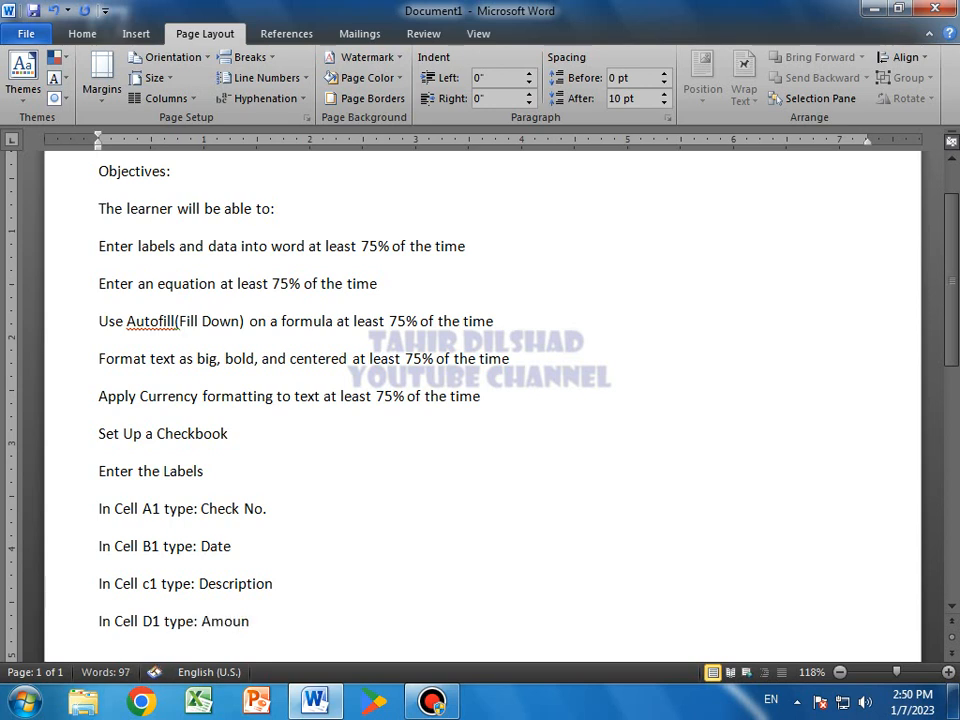
pyautogui.write('t')
pyautogui.press('Return')
pyautogui.write('In ')
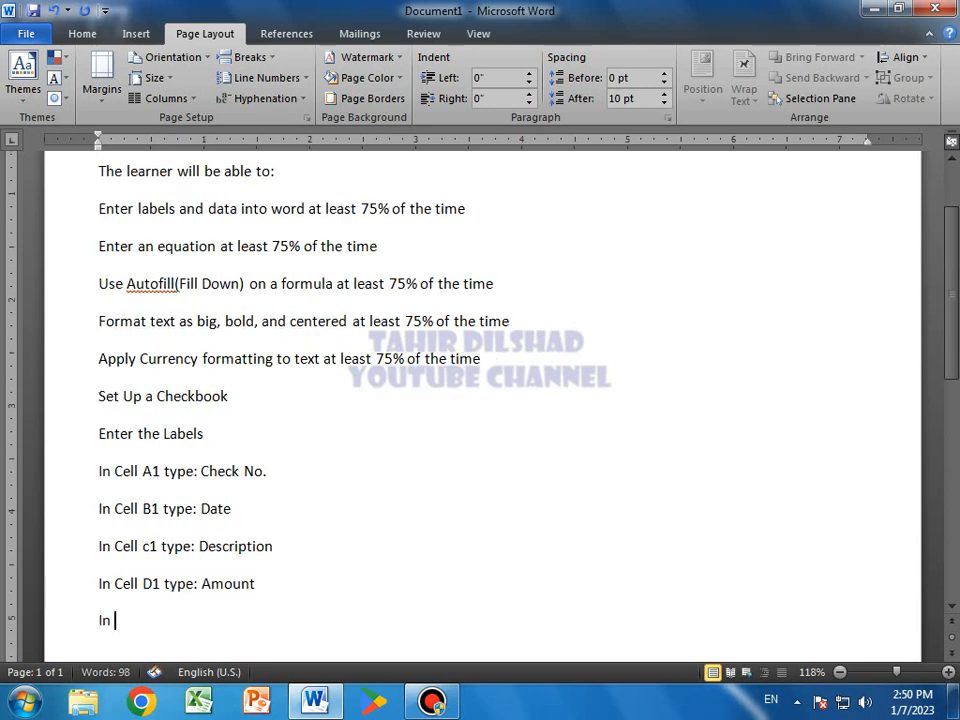
pyautogui.write('Cell E1')
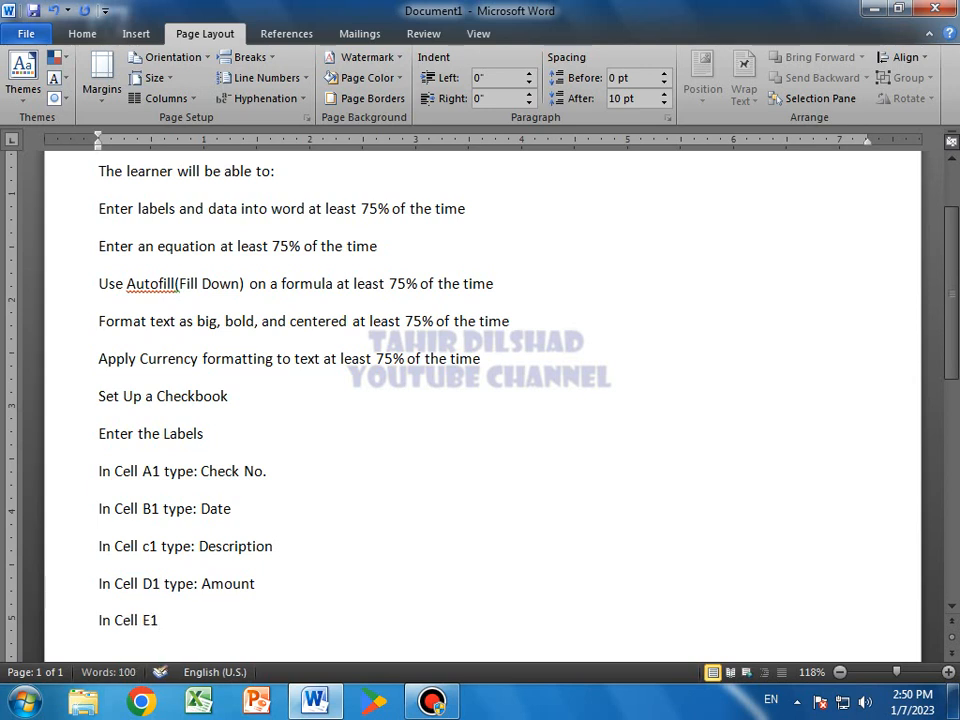
pyautogui.write(' type: Deposit')
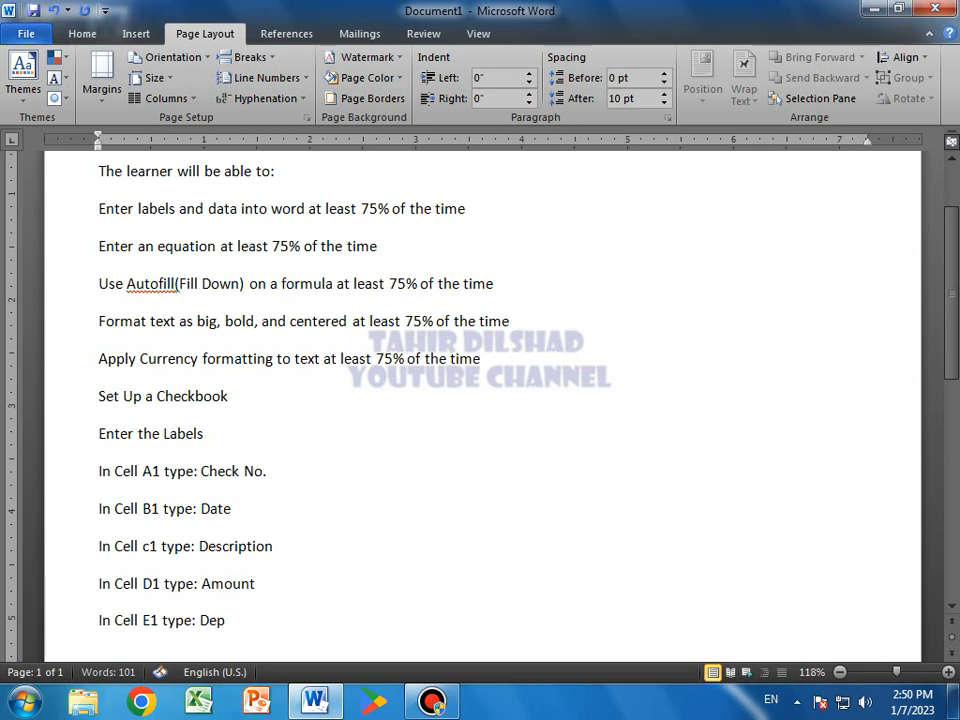
pyautogui.press('Return')
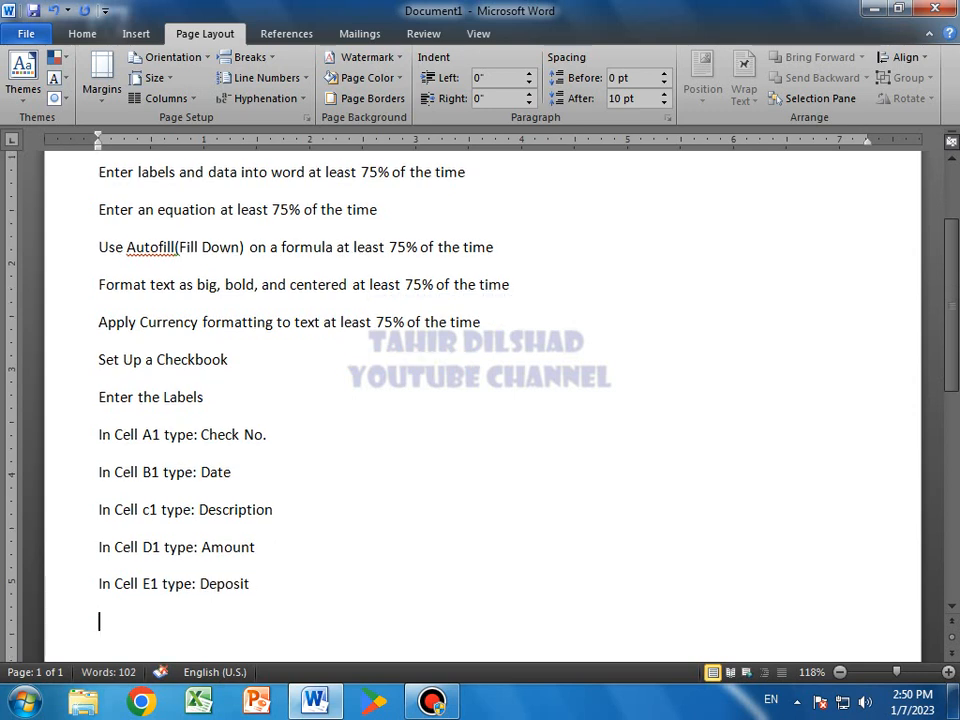
# Add the label instruction "In Cell F1 type: Balance" below the Deposit line.
pyautogui.write('In ce')
pyautogui.press('BackSpace')
pyautogui.press('BackSpace')
pyautogui.write('Cell')
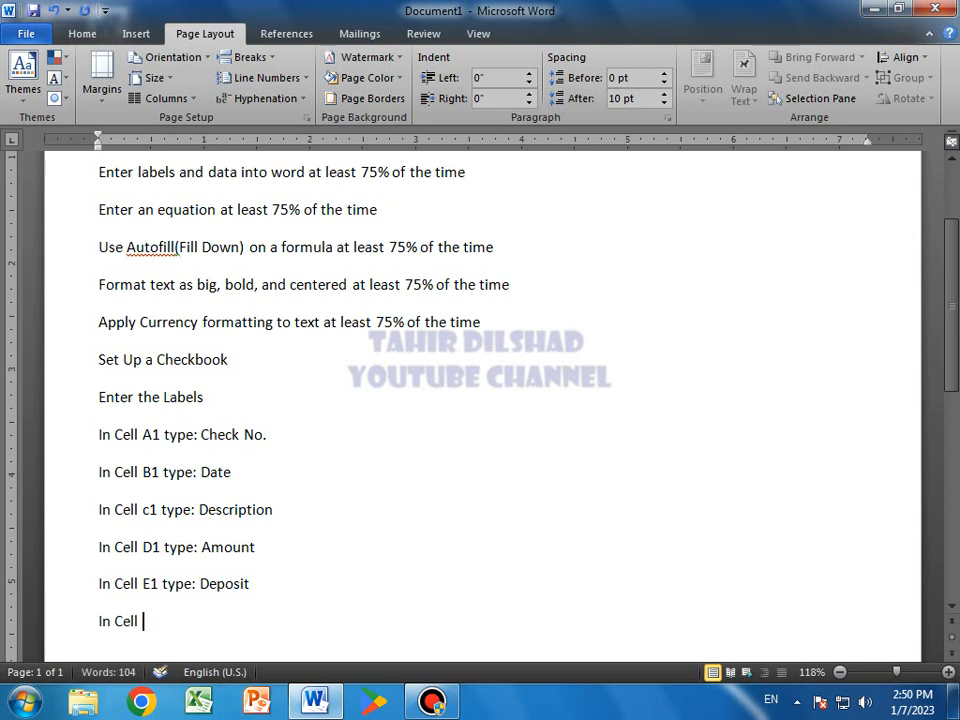
pyautogui.write(' F1 type: Balanc')
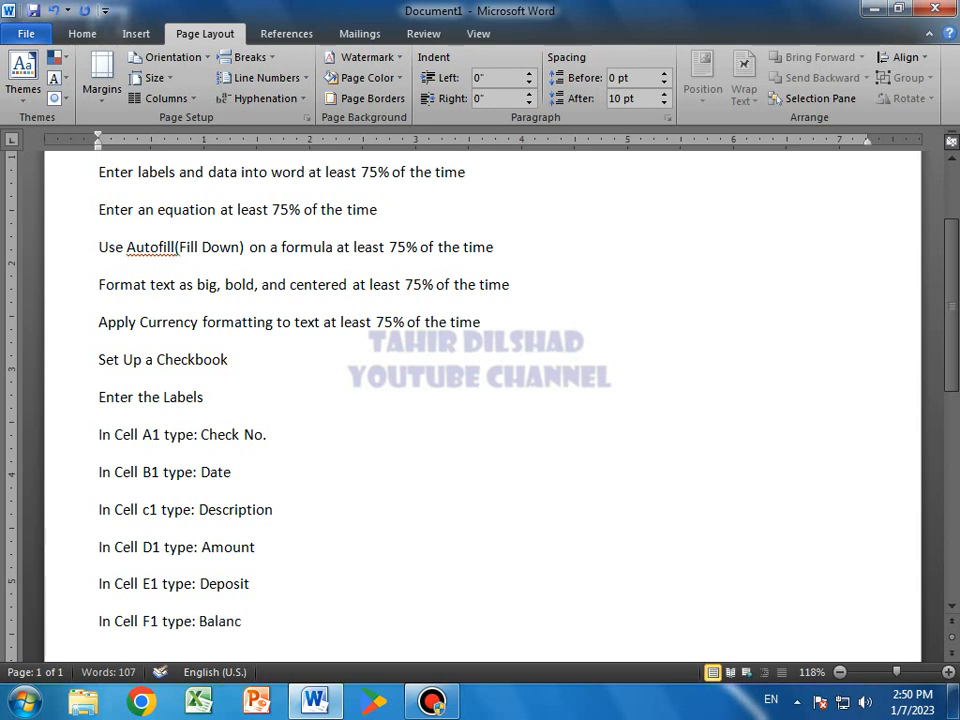
pyautogui.write('e')
pyautogui.press('Return')
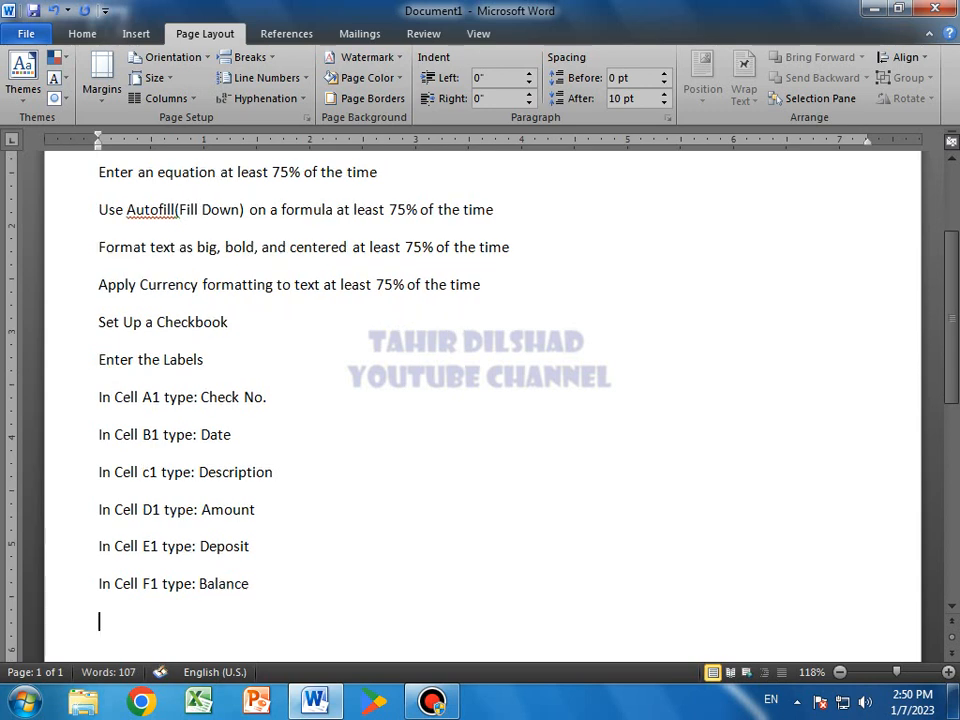
# Write the formatting instruction "Select Row 1 and format the labels big, bold and centered" under the label instructions.
pyautogui.write('Select R')
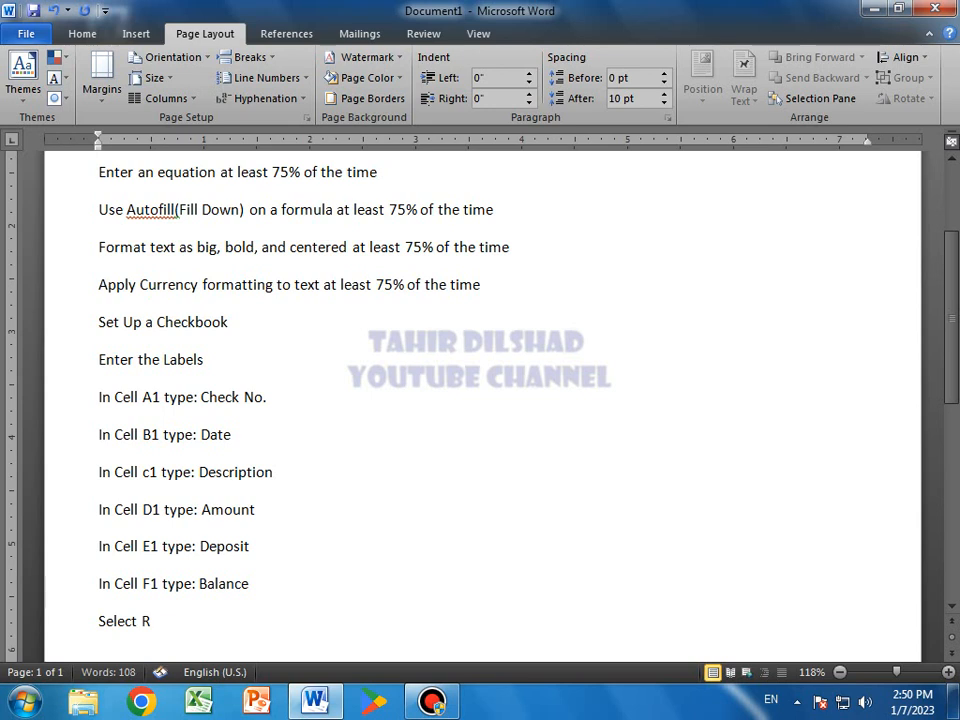
pyautogui.write('ow 1 and format')
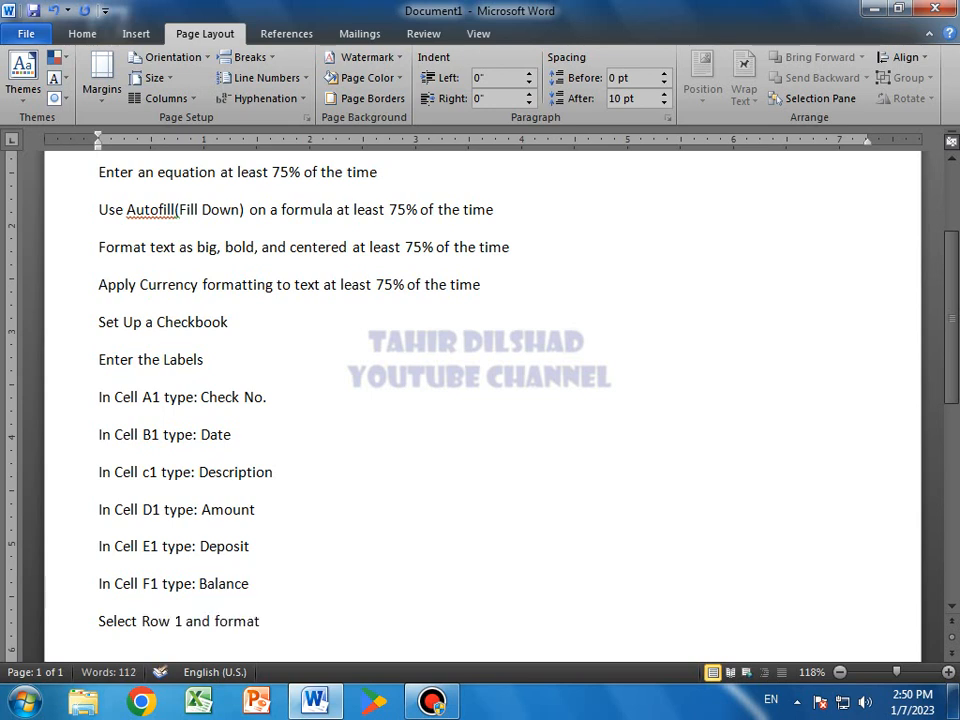
pyautogui.write(' the label')
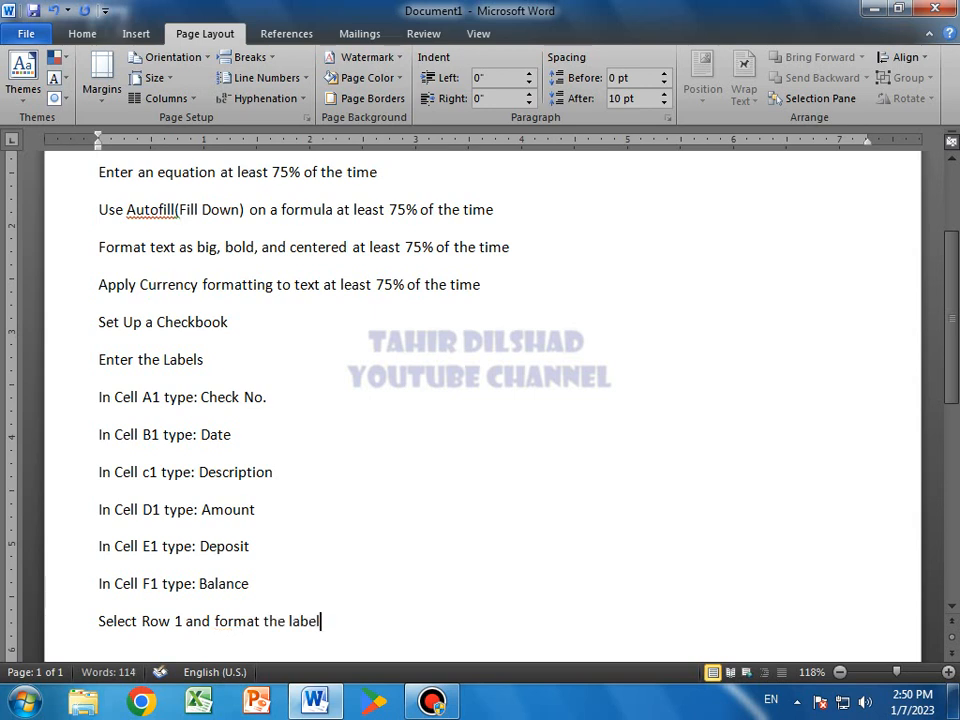
pyautogui.write('s big, bold an')
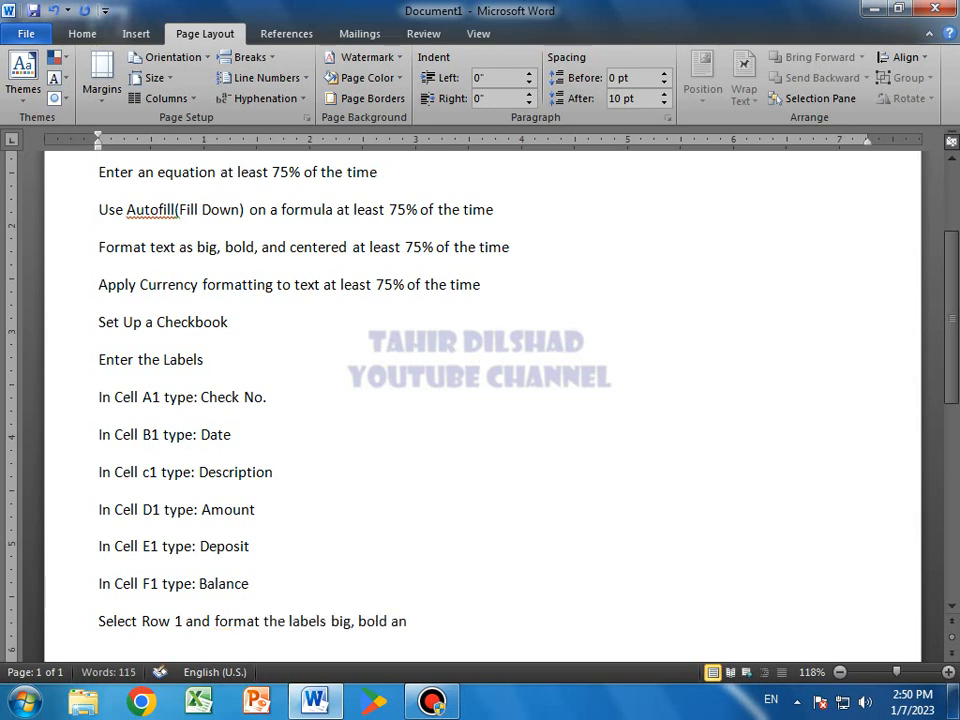
pyautogui.write('d centered')
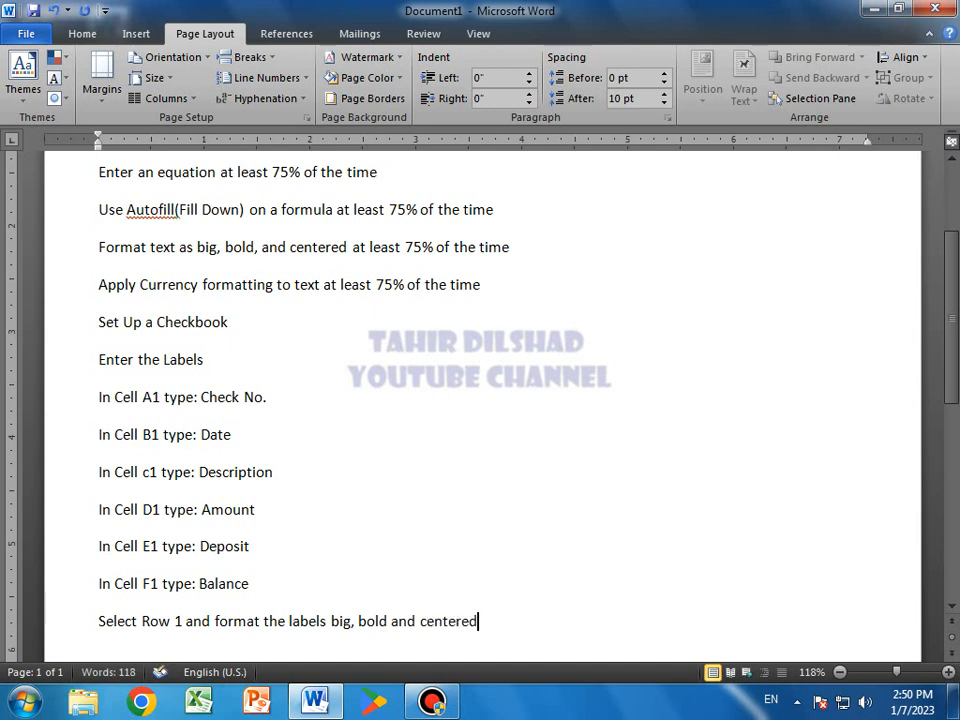
# Add the line "Add the data" below the Row 1 formatting instruction.
pyautogui.press('Return')
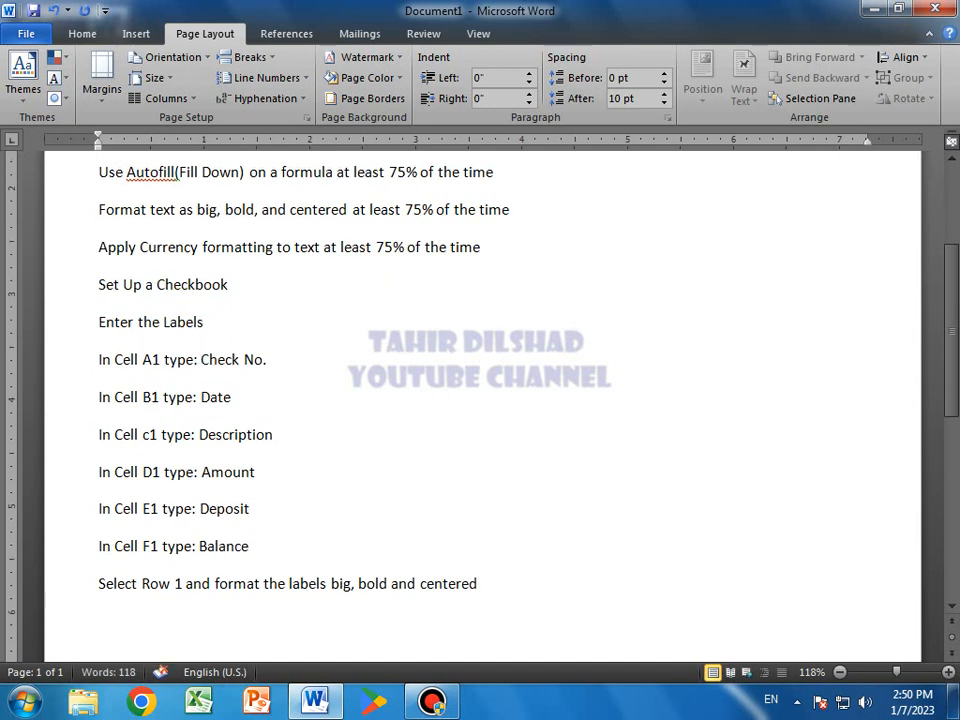
pyautogui.write('Add the date')
pyautogui.press('Return')
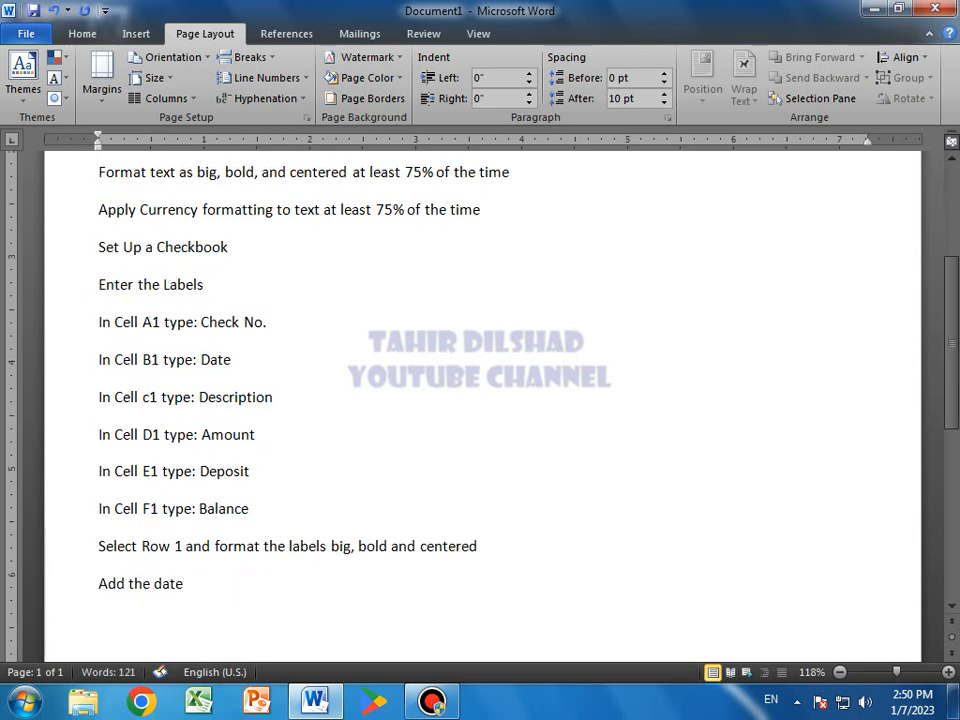
pyautogui.press('BackSpace')
pyautogui.press('BackSpace')
pyautogui.press('BackSpace')
pyautogui.write('ta')
pyautogui.press('Return')
# Write "type in six records" and "such as:" on separate lines below the "Add the data" line.
pyautogui.write('type in')
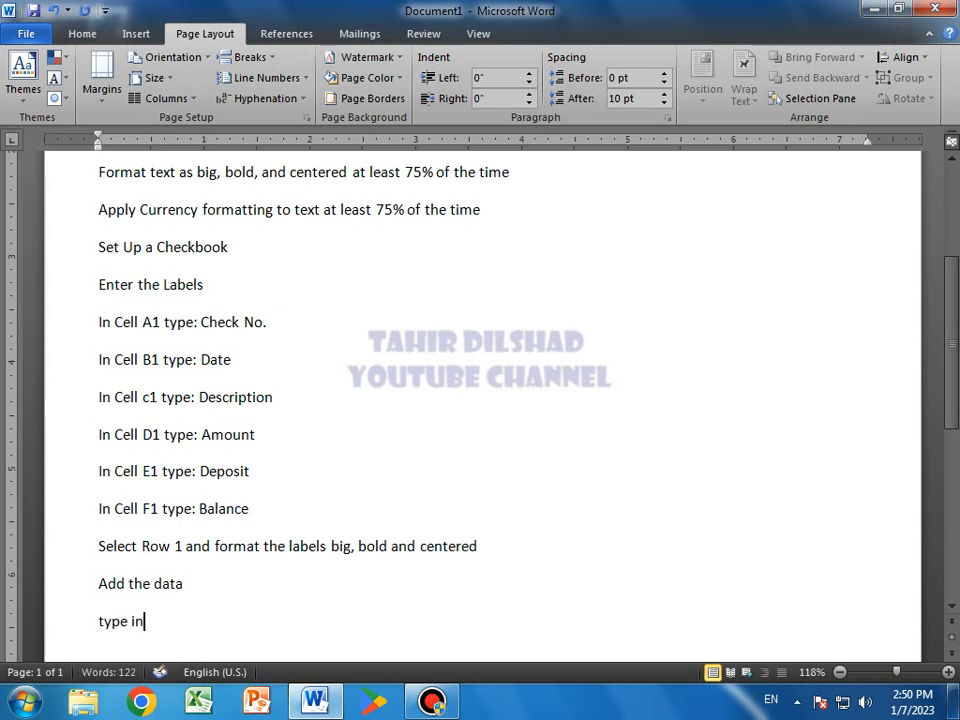
pyautogui.write(' six records')
pyautogui.press('Return')
pyautogui.write('such as')
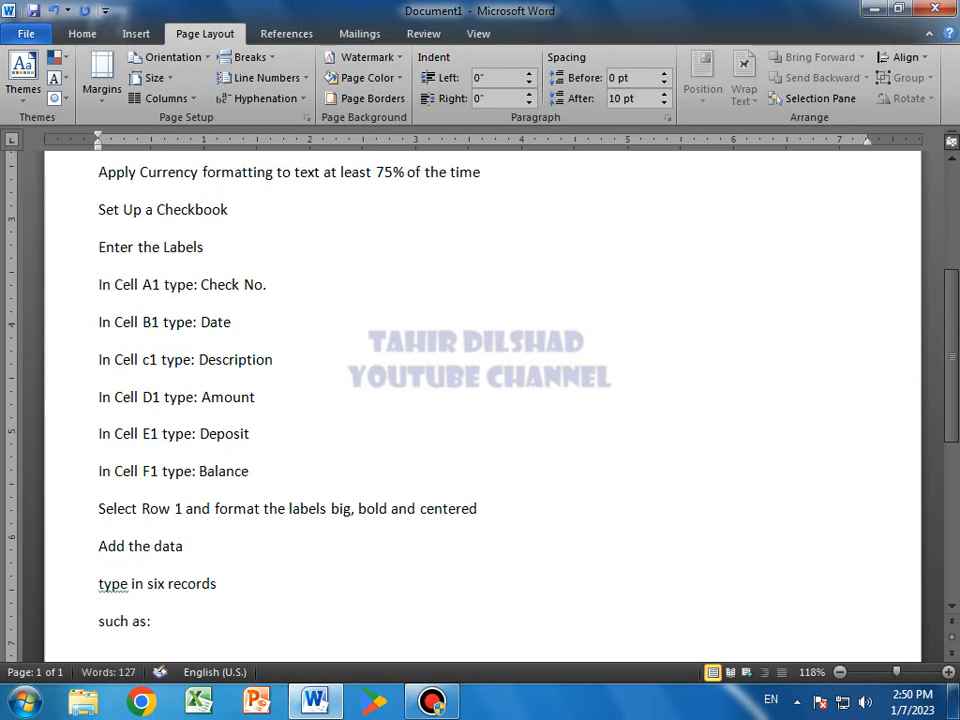
pyautogui.write(':')
pyautogui.press('Return')
# Add the sample record "Opening Balance $500" below the "such as:" line.
pyautogui.write('Opening B')
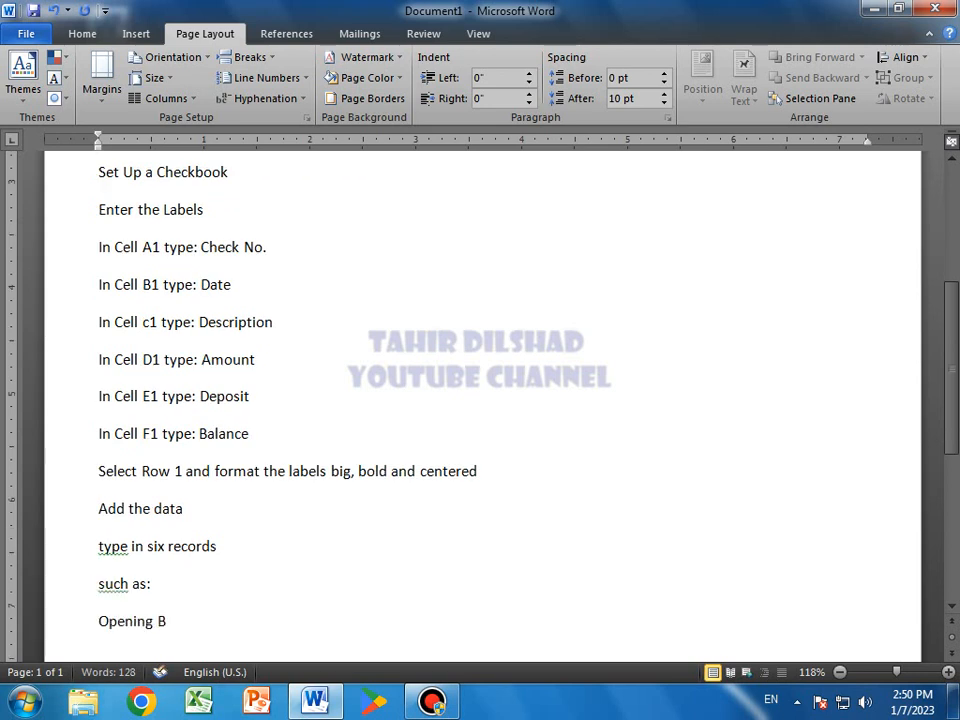
pyautogui.press('BackSpace')
pyautogui.write('Balance')
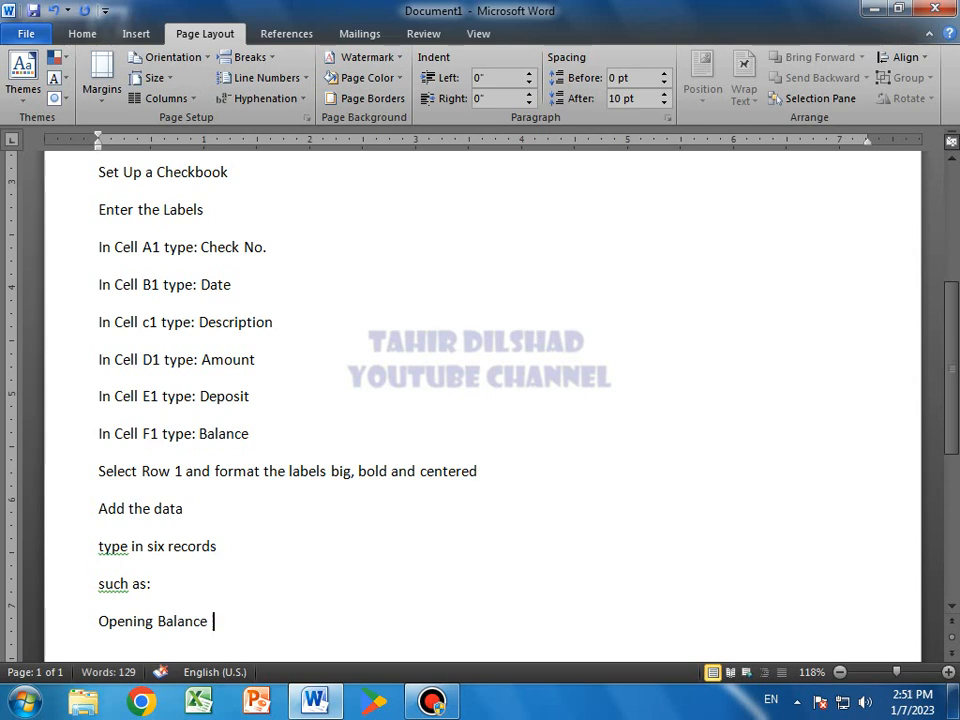
pyautogui.write(' $500')
pyautogui.press('Return')
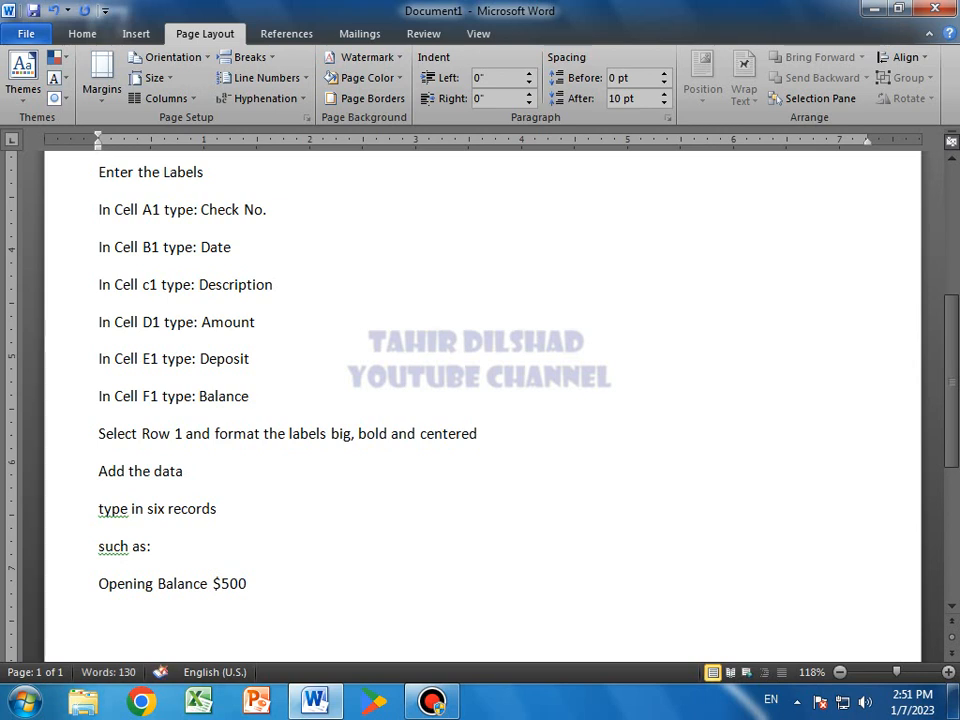
# Add the sample records "Office Supplies: 78:50, check number100" and "Phone Company:50, check number 101" on separate lines below the opening balance.
pyautogui.write('Office Supplies')
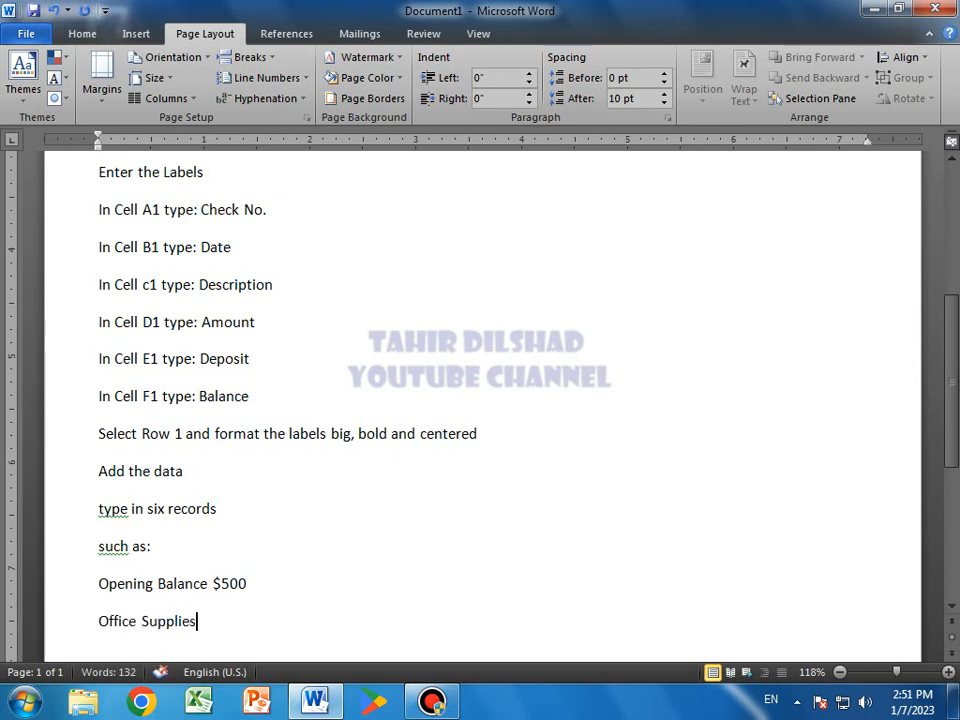
pyautogui.write(': 78')
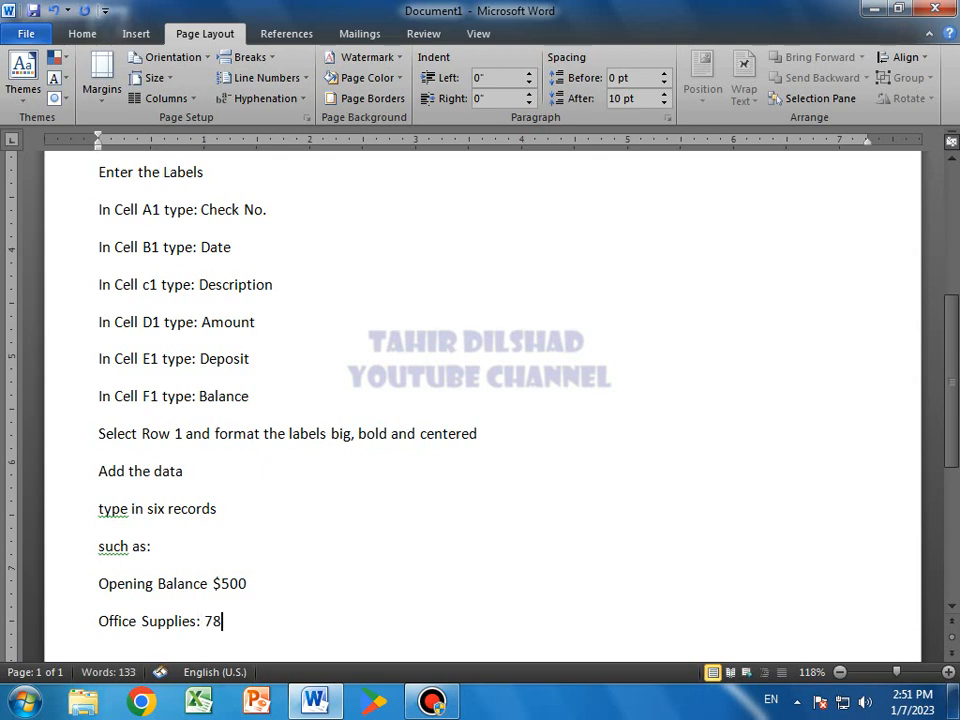
pyautogui.write(':50, check number100 ')
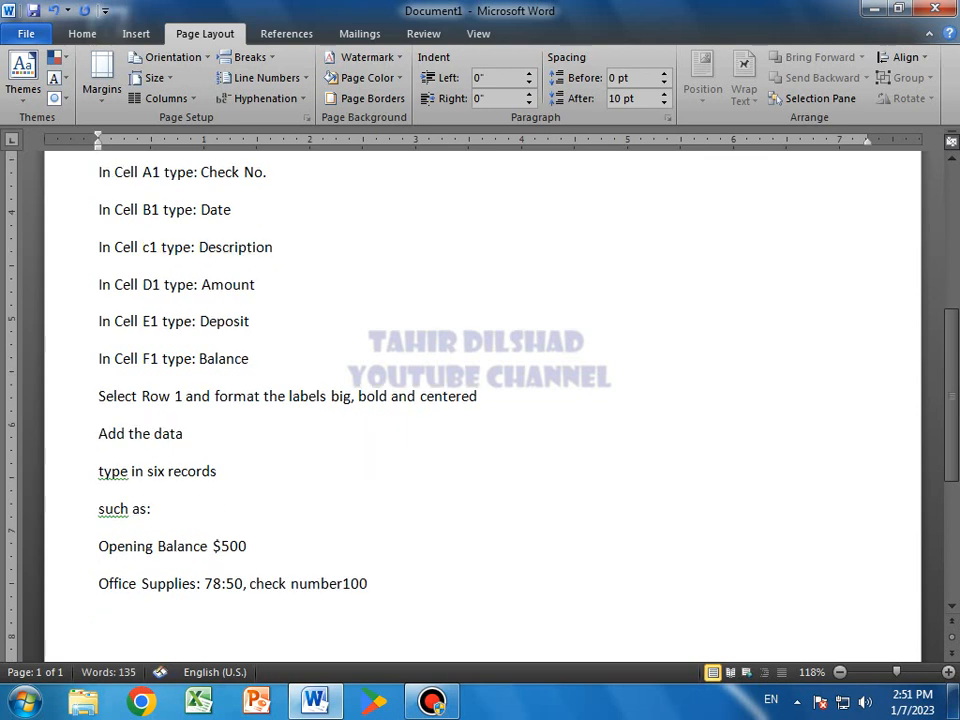
pyautogui.write('Phone Co')
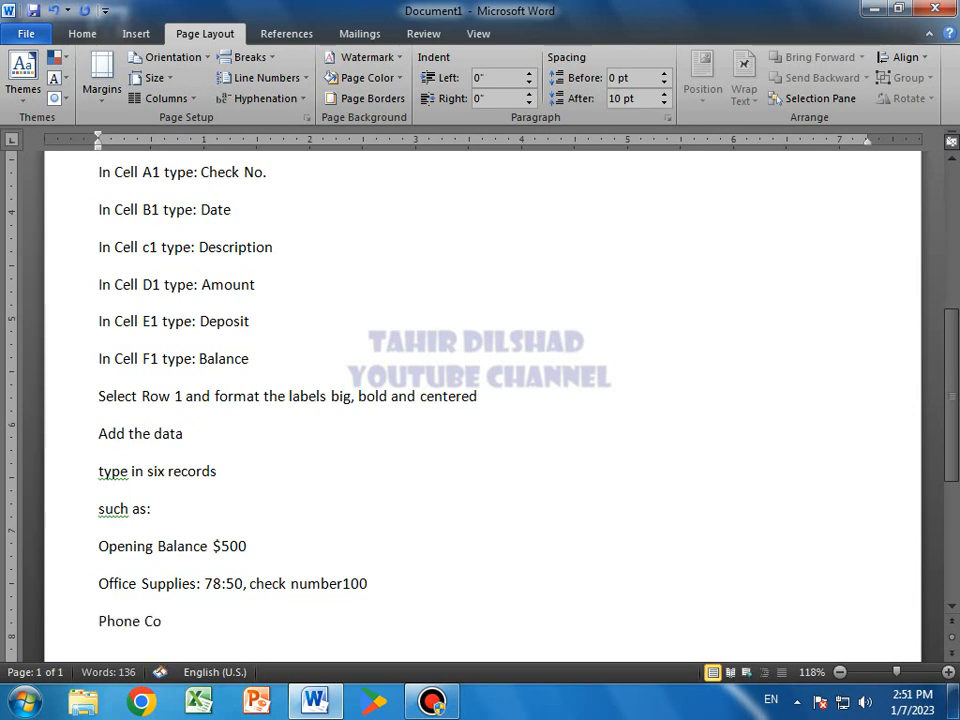
pyautogui.write('mpany:50,')
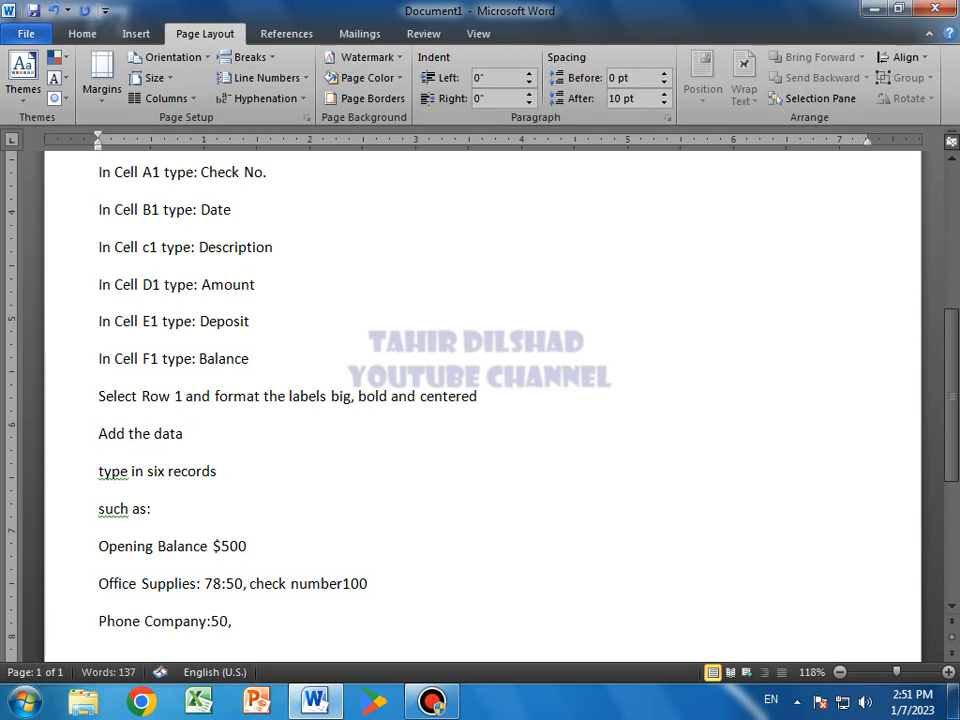
pyautogui.write(' check number 101')
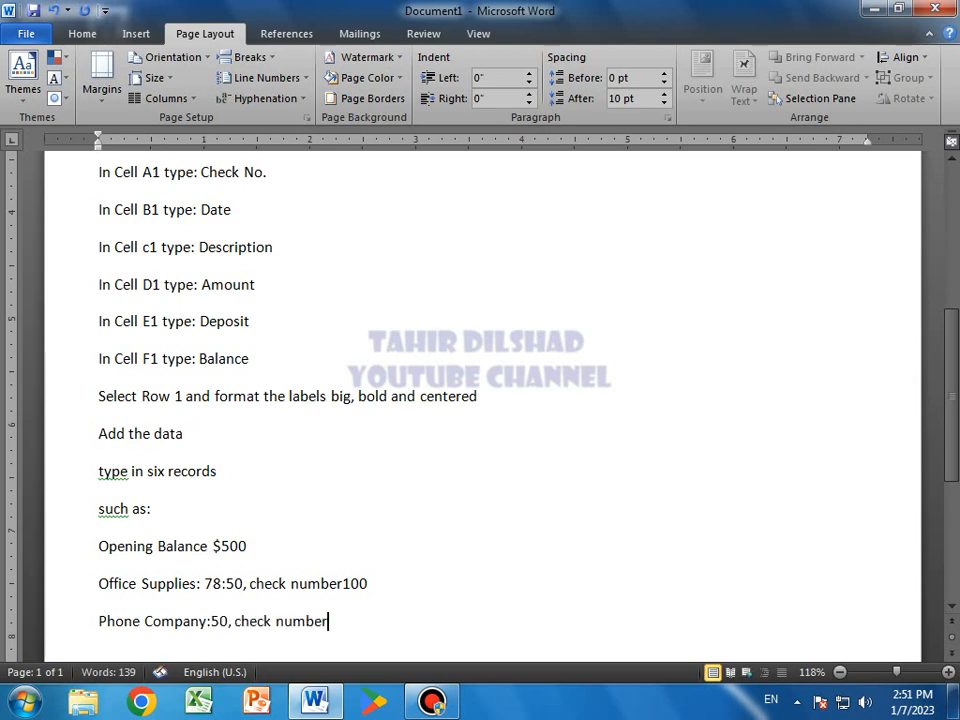
pyautogui.press('Return')
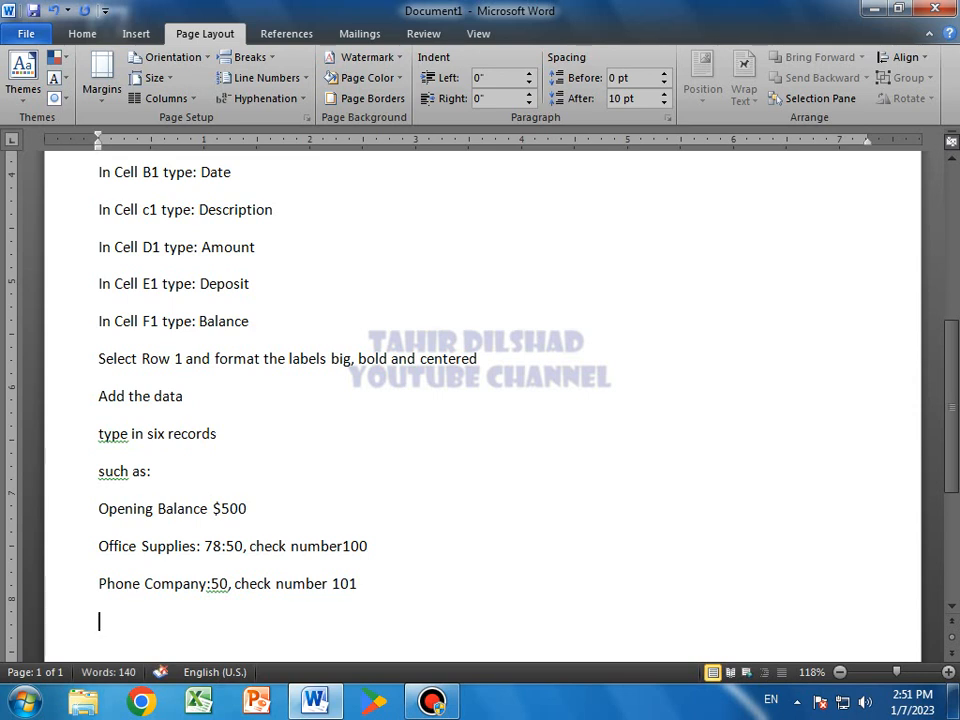
# Add the line "Format the columns" and below it the instruction "Select column D,E and F and use the Currency tool".
pyautogui.write('Format th')
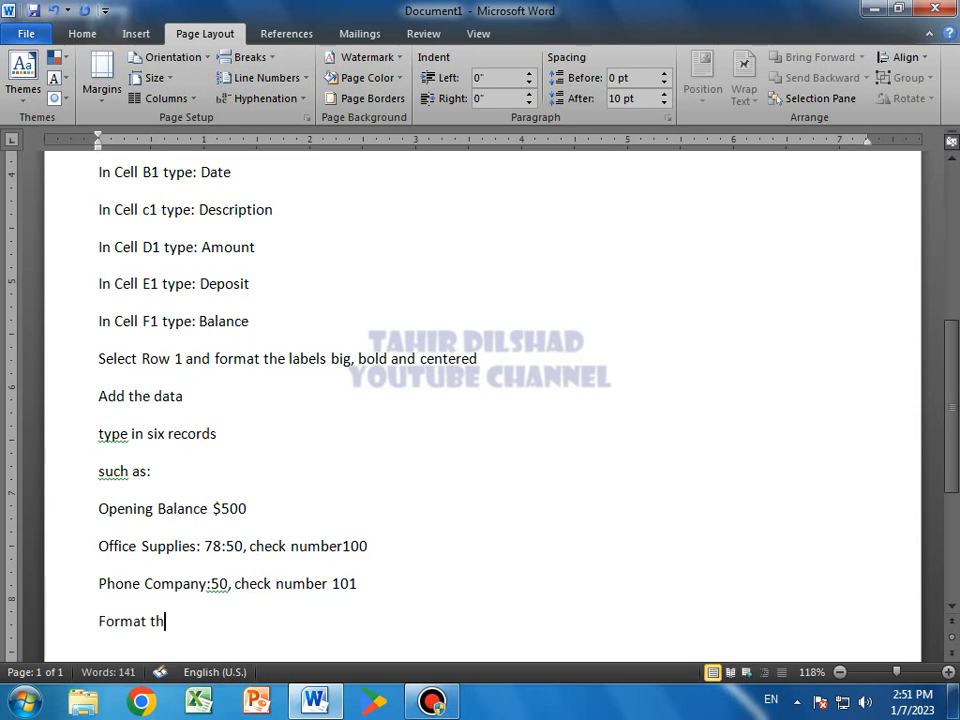
pyautogui.write('e columns')
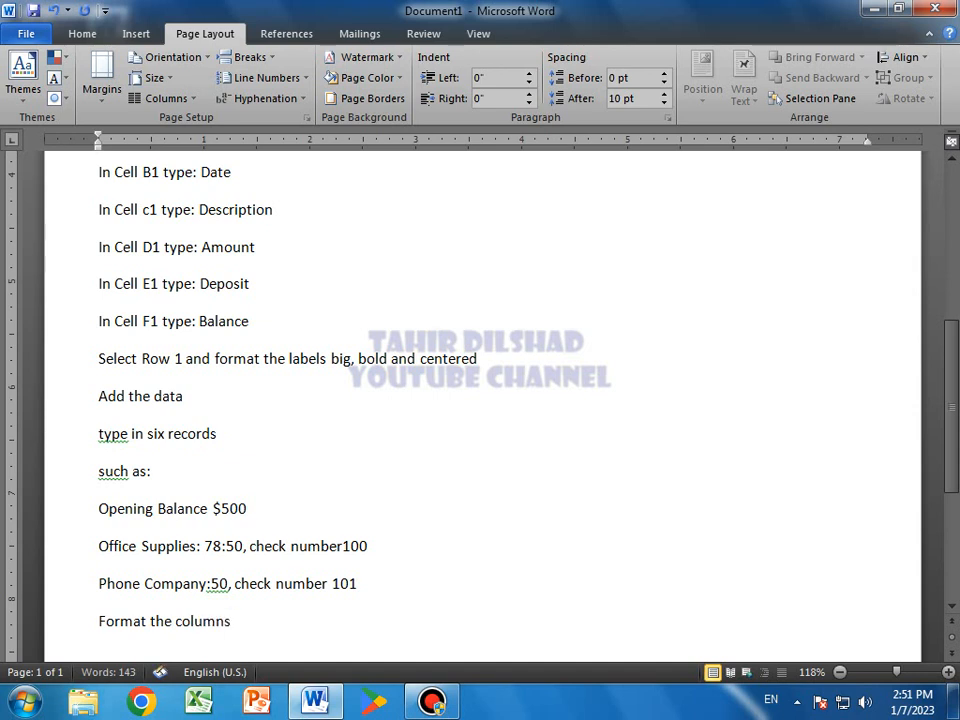
pyautogui.press('Return')
pyautogui.write('Se')
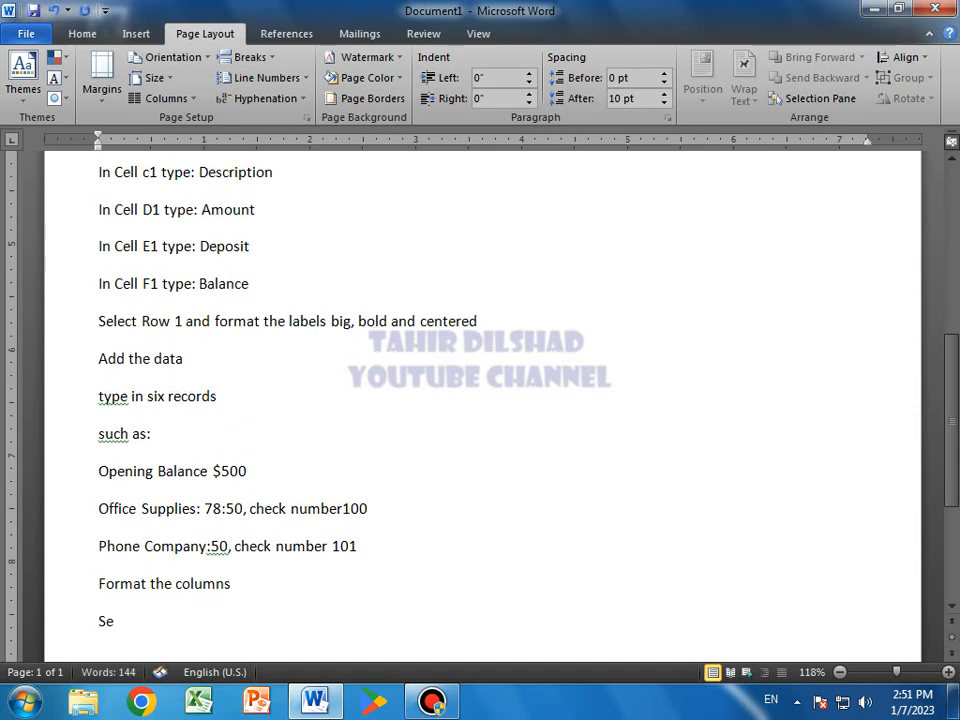
pyautogui.write('lect column D,F')
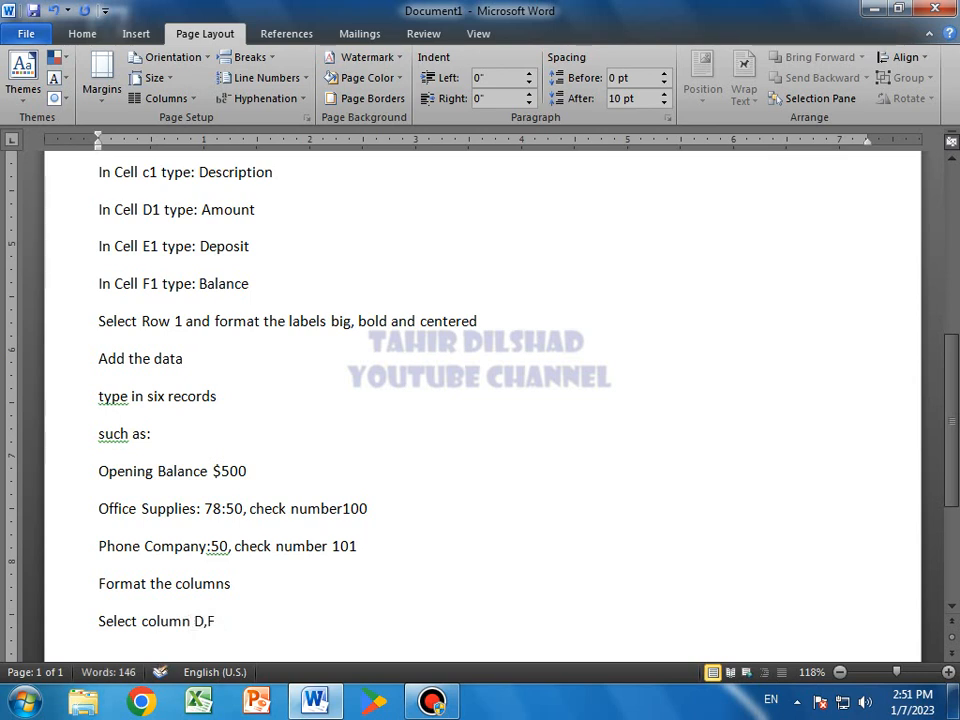
pyautogui.press('BackSpace')
pyautogui.write('E and F and use')
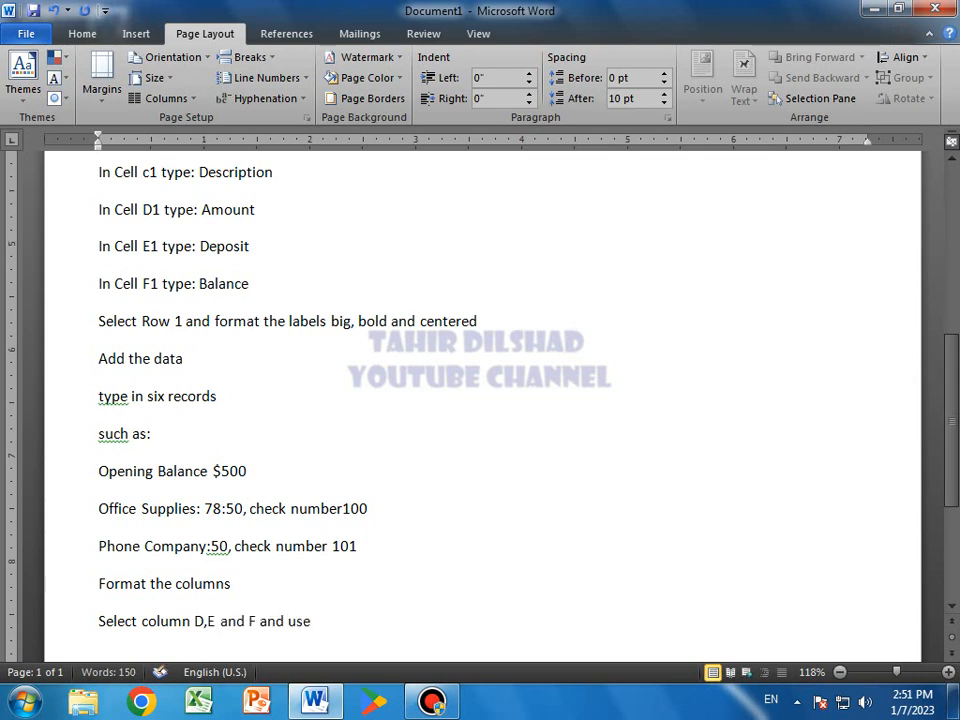
pyautogui.write(' the Currency tool')
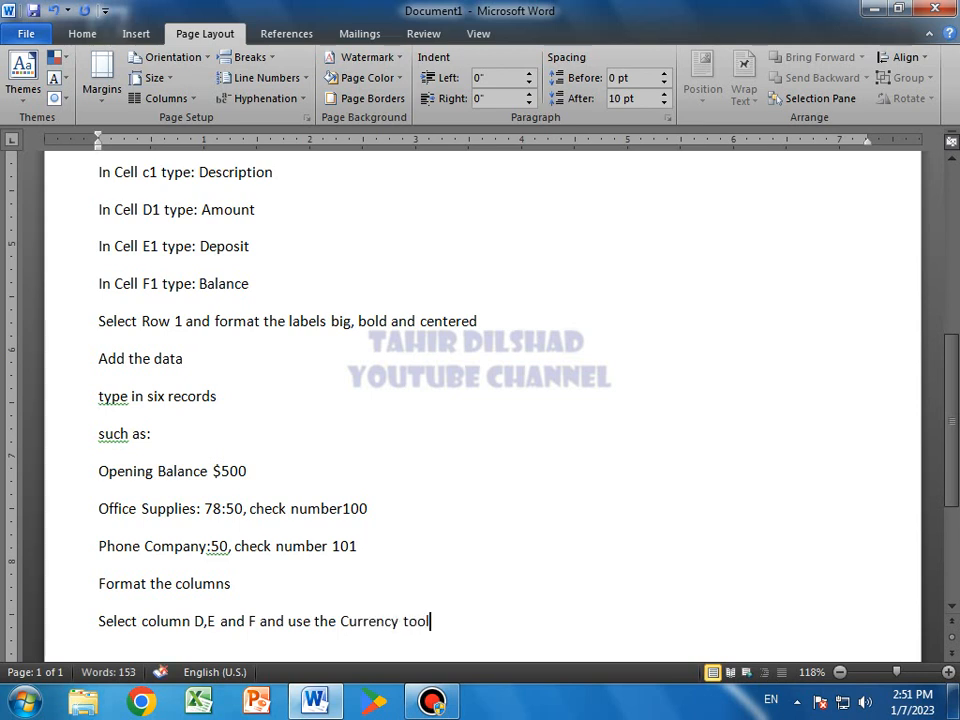
pyautogui.press('Return')
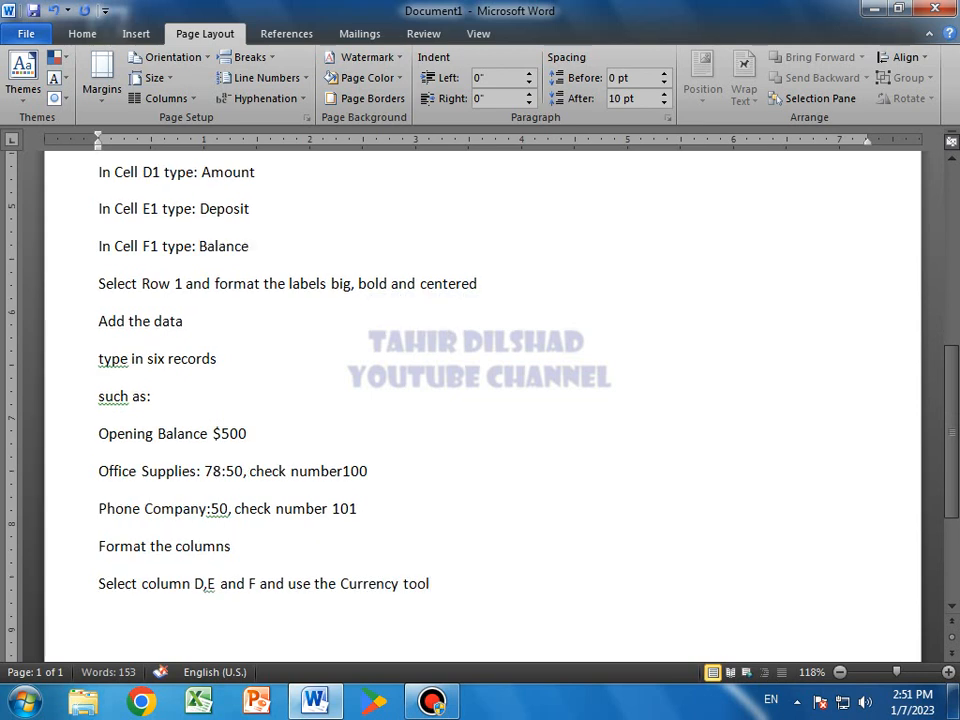
# Write "Note: the numbers are aligned with two decimal places" below the Currency tool instruction.
pyautogui.write('Note: the')
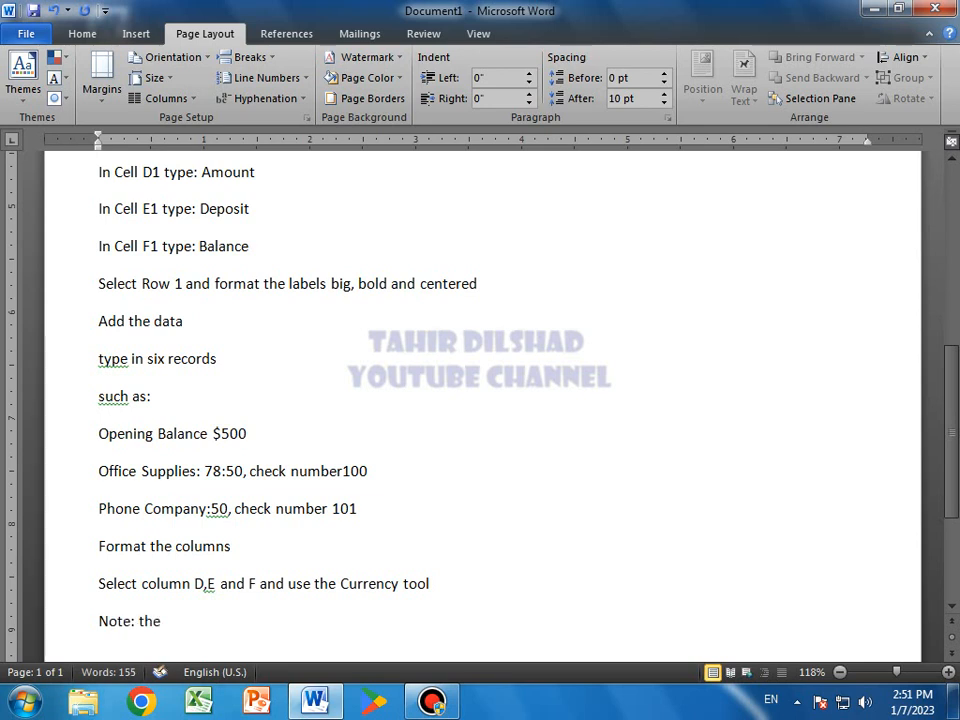
pyautogui.write(' numbers ar')
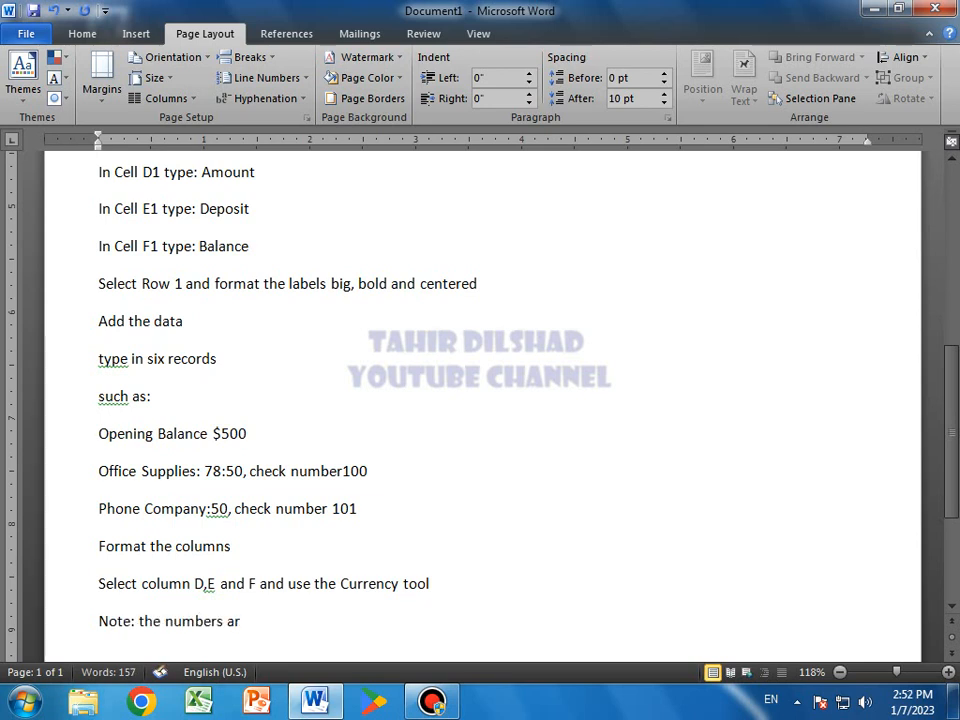
pyautogui.write('e ali')
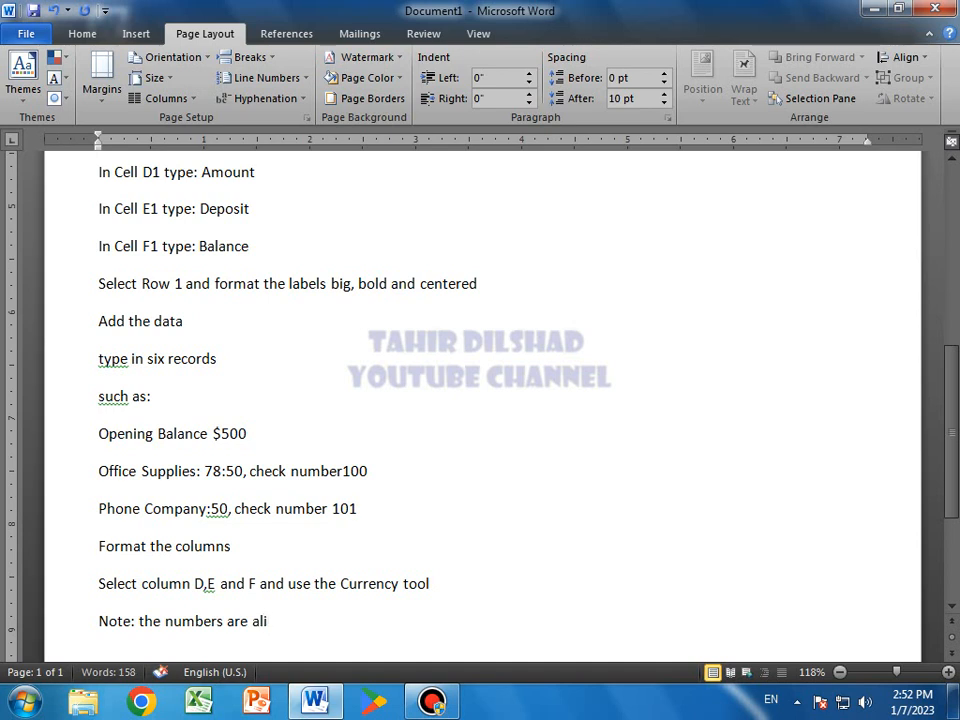
pyautogui.write('gned with two')
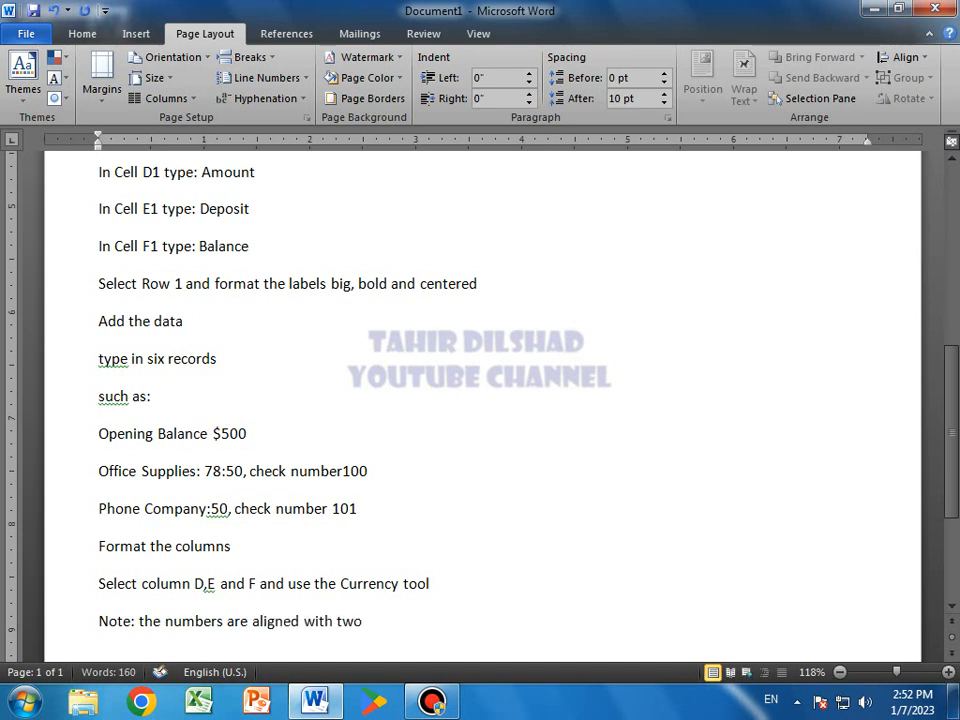
pyautogui.write(' decimal places')
pyautogui.press('Return')
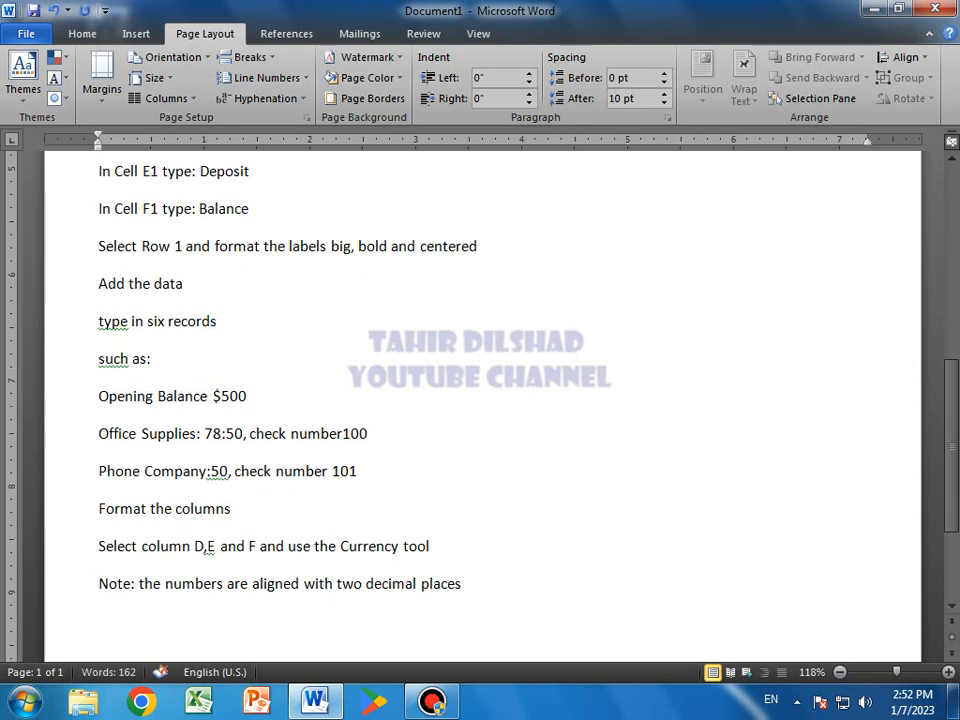
# Write "Practice use the toolbar to increase and decrease the decimal places" below the note.
pyautogui.write('Practice the')
pyautogui.press('BackSpace')
pyautogui.write('use the to')
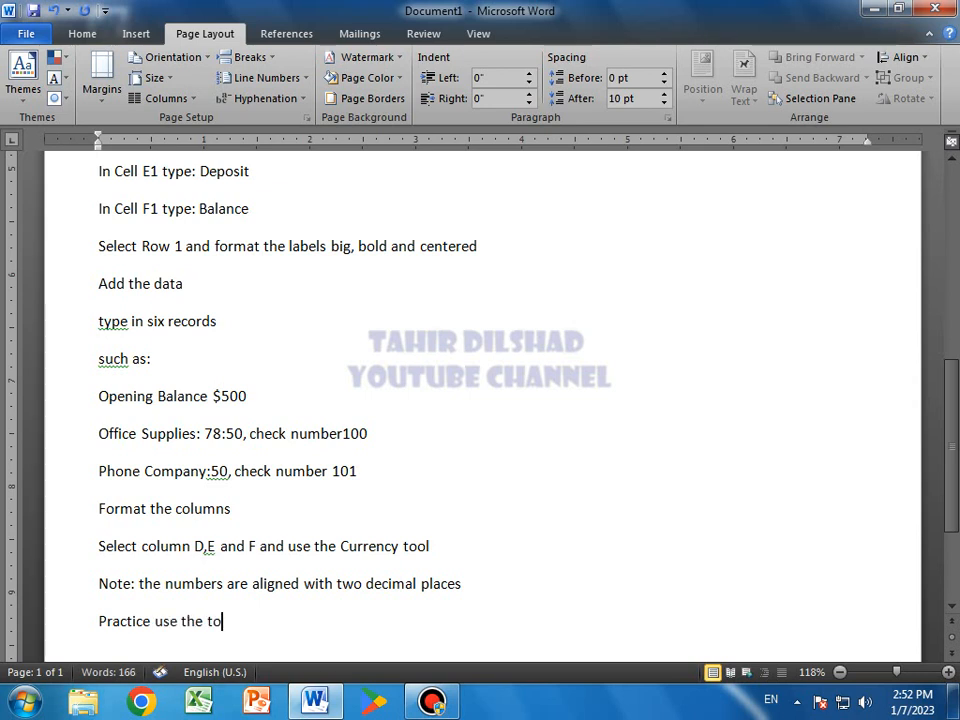
pyautogui.write('olbar to increase and d')
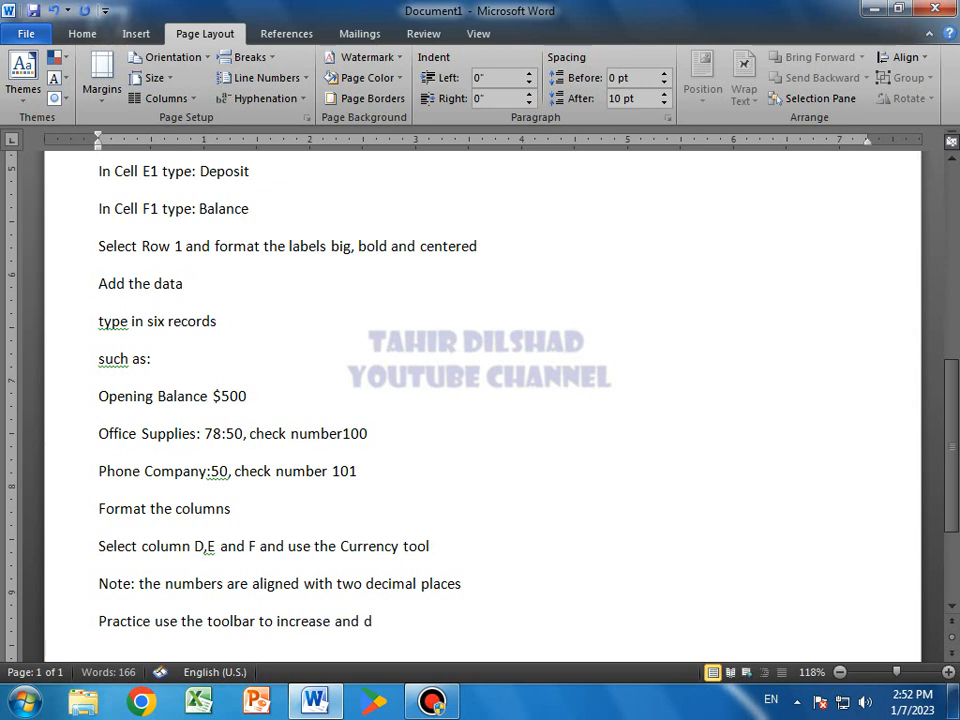
pyautogui.write('ecrease the d')
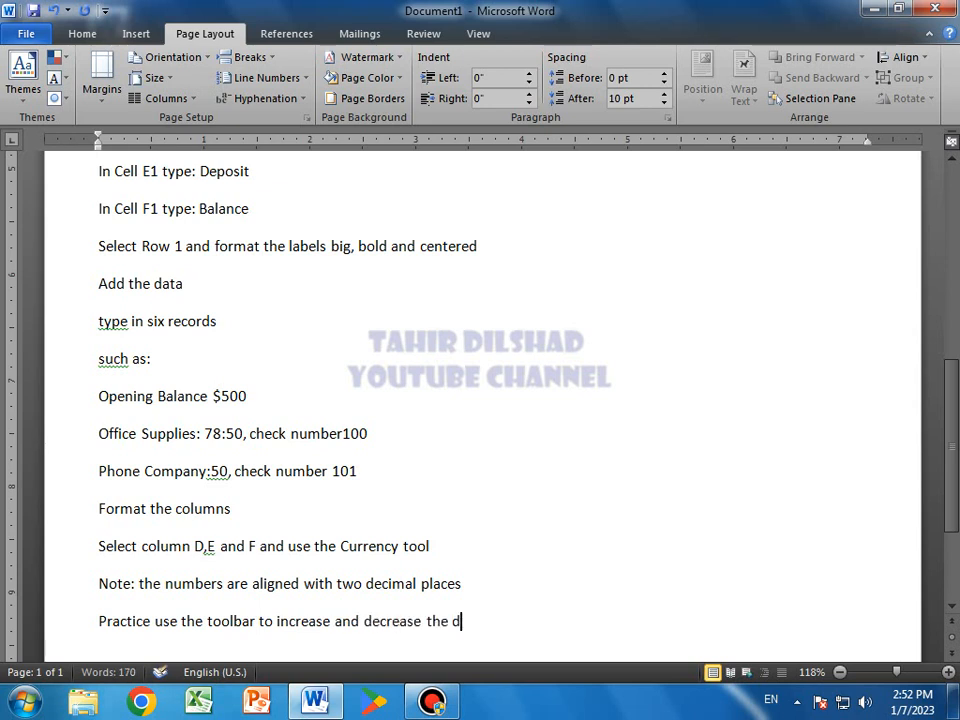
pyautogui.write('ecimal places')
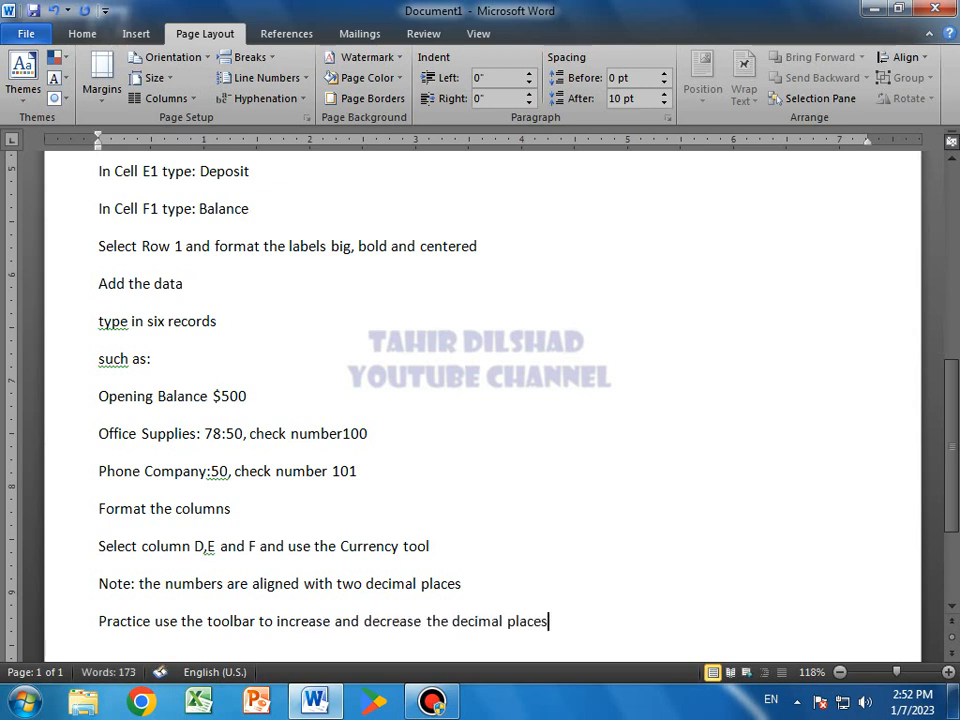
pyautogui.press('Return')
# Add the line "Set up the Equations" below the decimal places practice instruction.
pyautogui.write('Se')
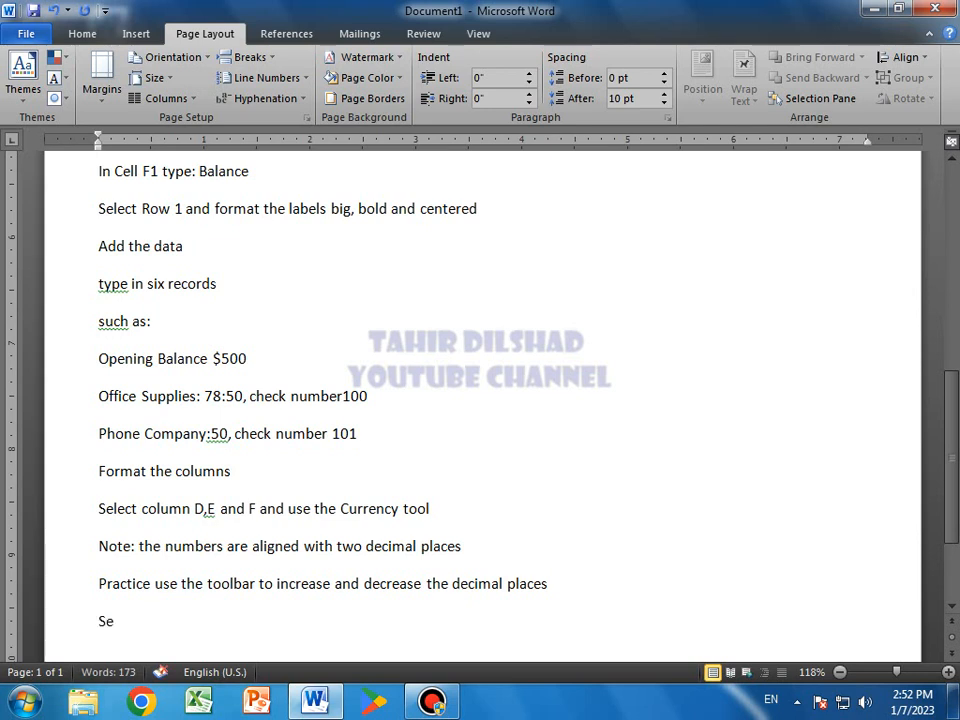
pyautogui.write('t up the Equations')
pyautogui.press('Return')
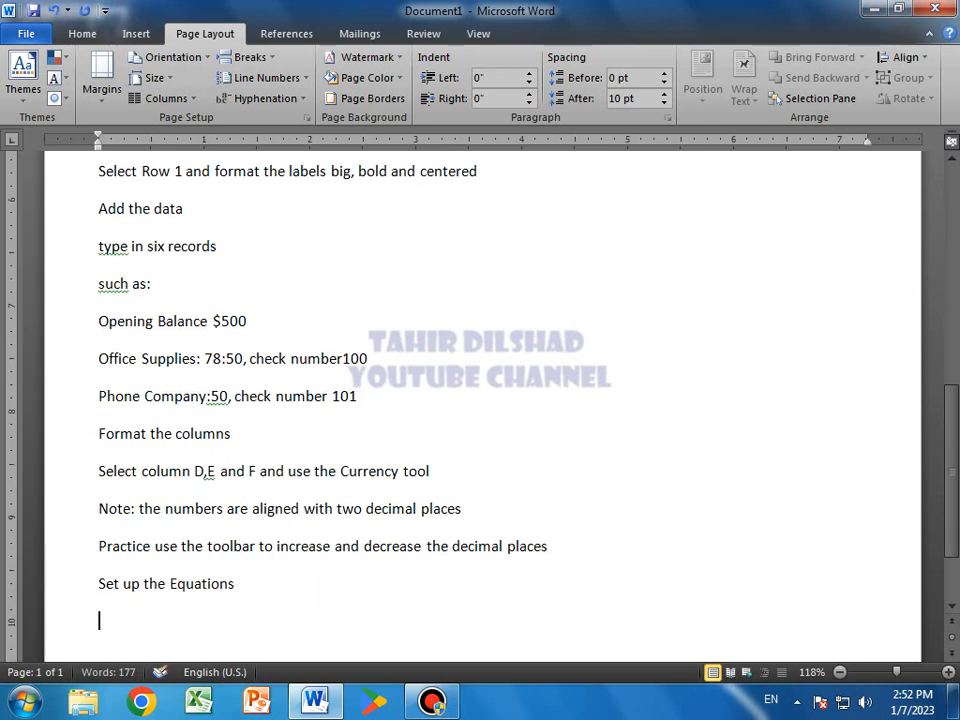
# Write "Select Cell F3 and enter the fowllowing equation = F2-D3-E3" below the "Set up the Equations" line.
pyautogui.write('Selec')
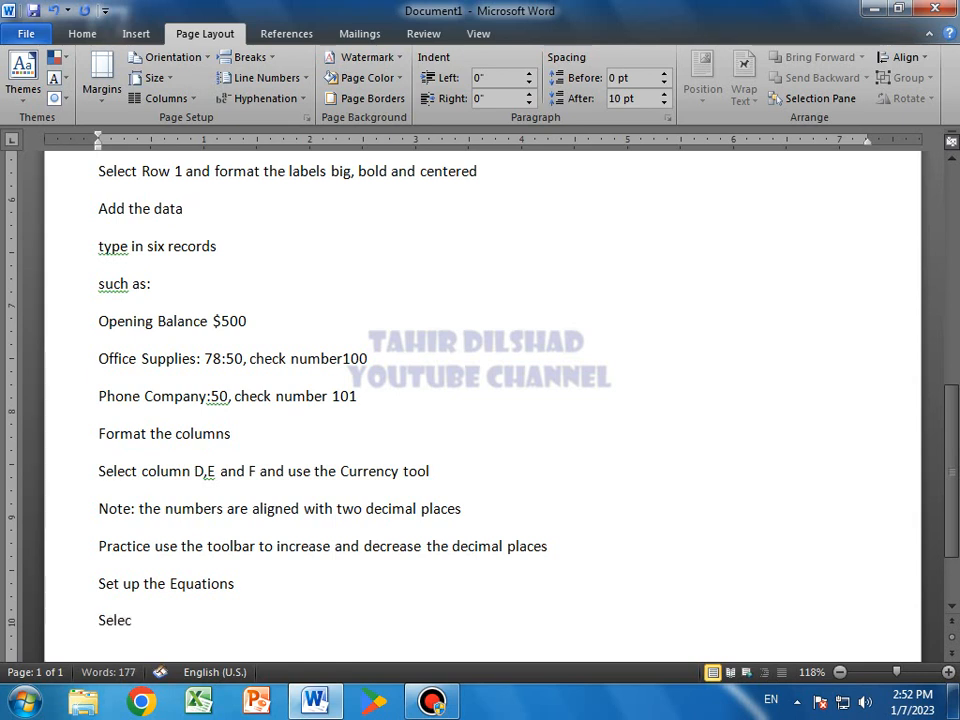
pyautogui.write('t Cell F')
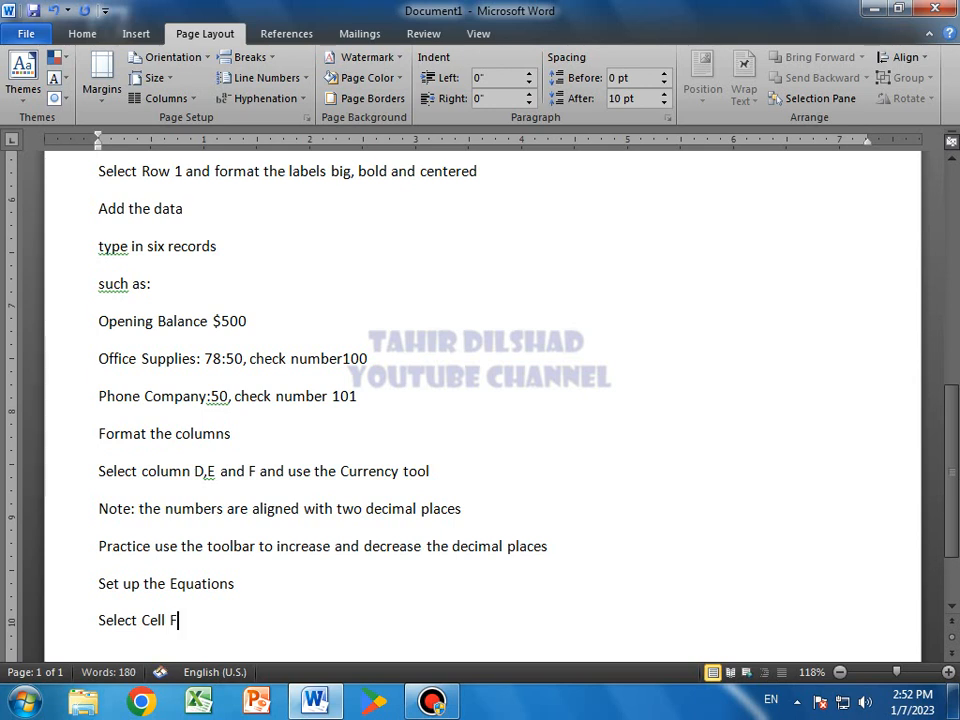
pyautogui.write('3 and enter the forma')
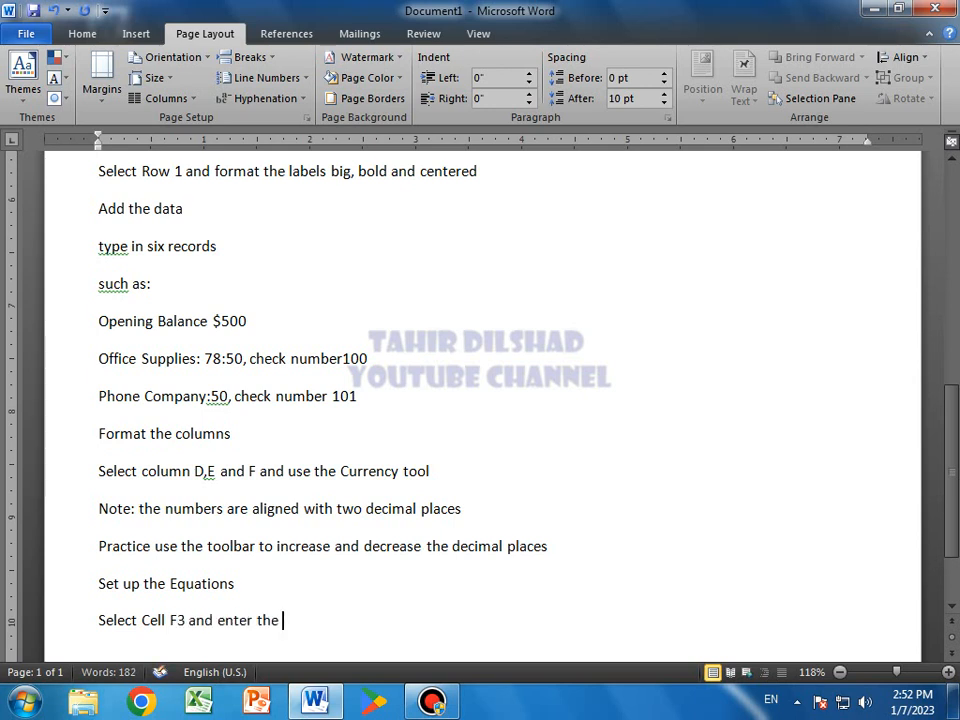
pyautogui.press('BackSpace')
pyautogui.press('BackSpace')
pyautogui.press('BackSpace')
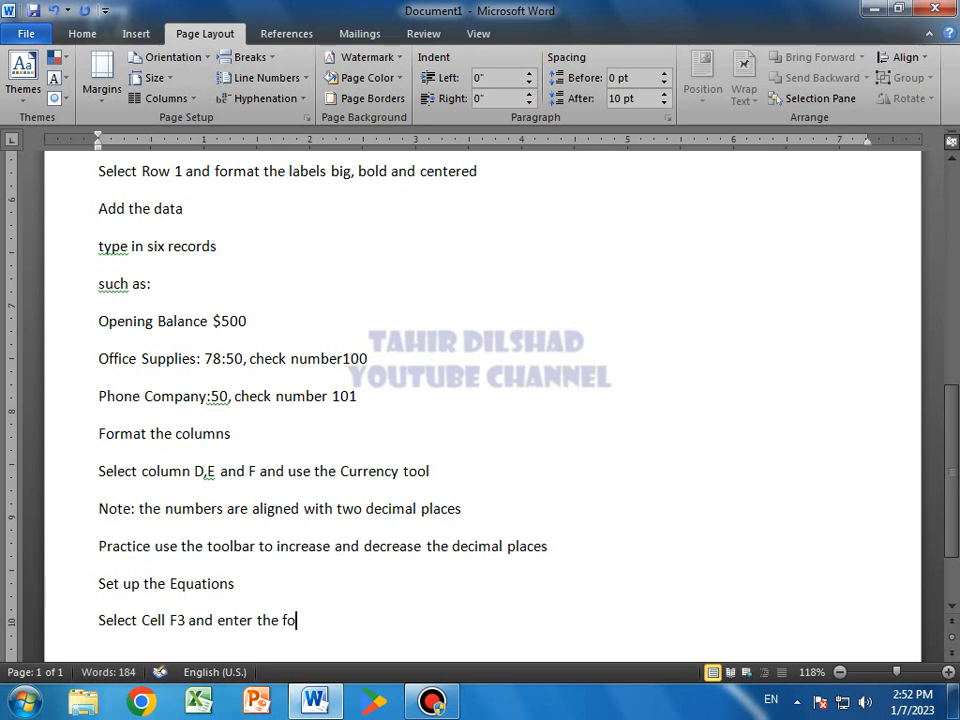
pyautogui.write('wllowing equ')
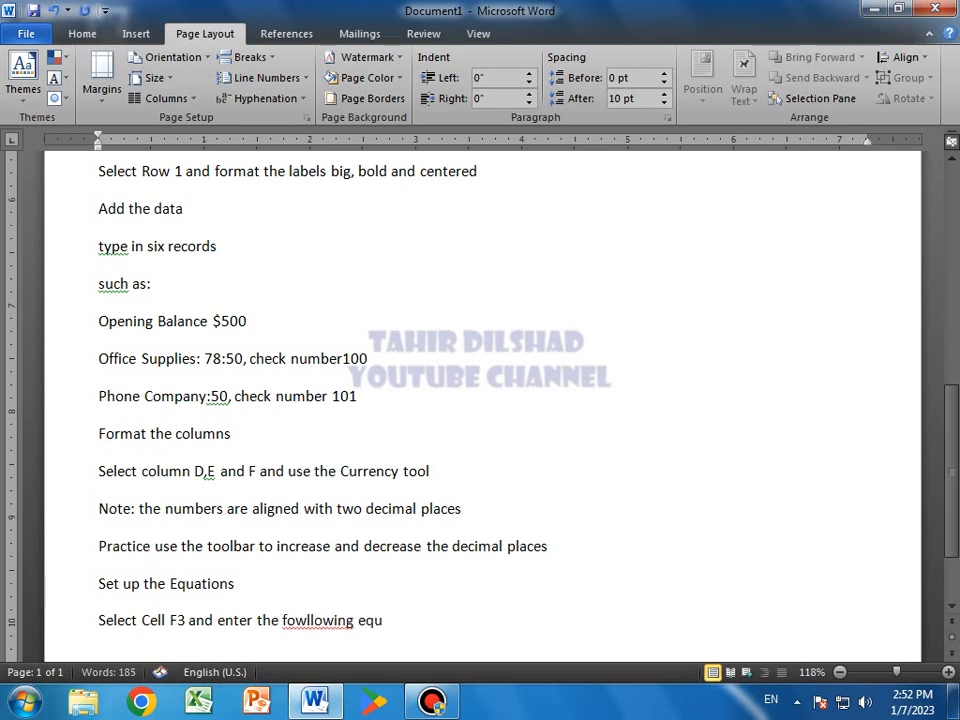
pyautogui.write('ation = F')
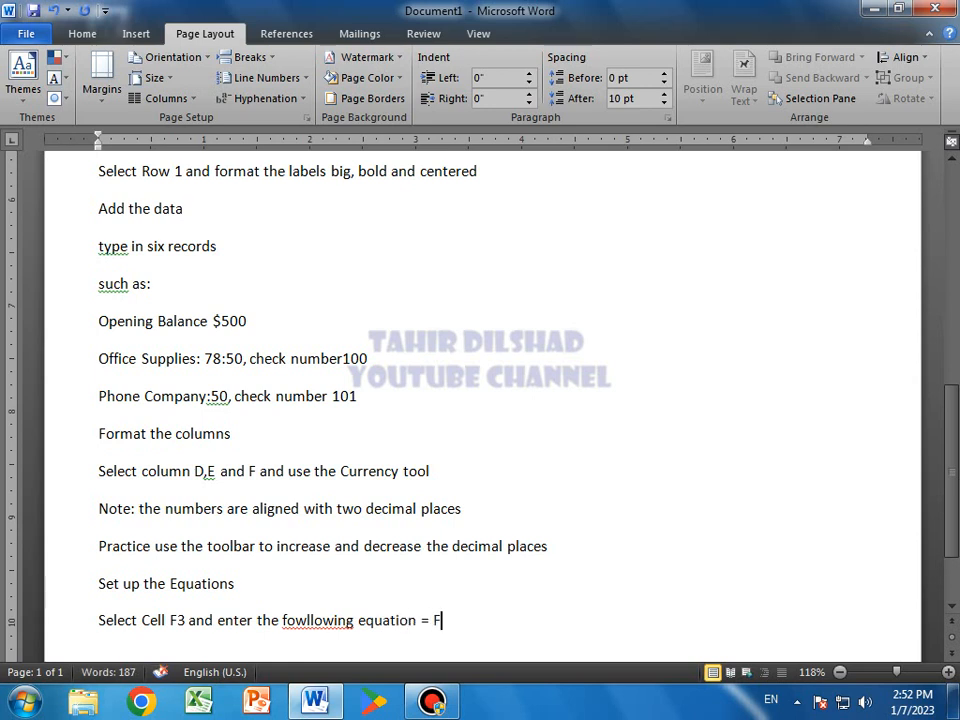
pyautogui.write('2-D3-E3')
pyautogui.press('Return')
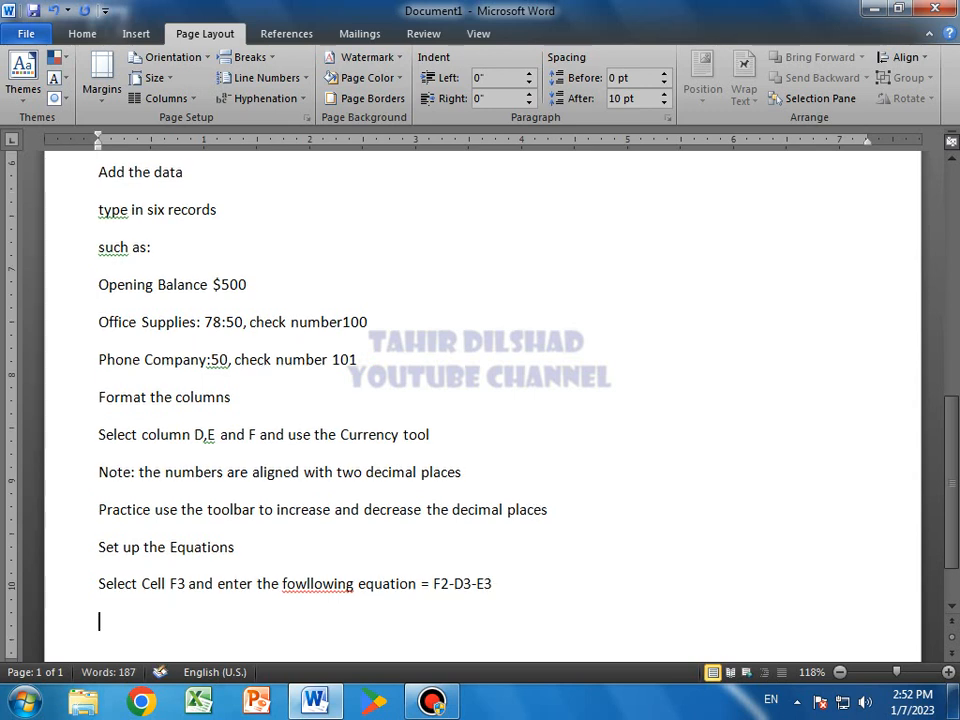
# Write "Select Cells F3 through F5 and 'Fill Down'" below the equation instruction.
pyautogui.write('Select Cells F3')
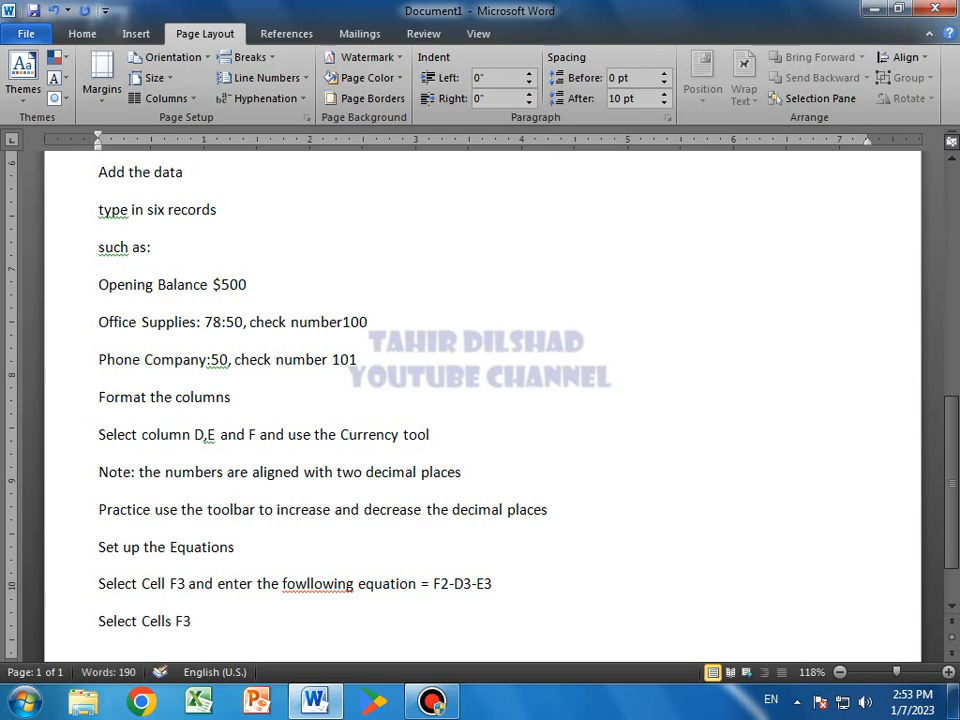
pyautogui.write(' throu')
pyautogui.write('gh')
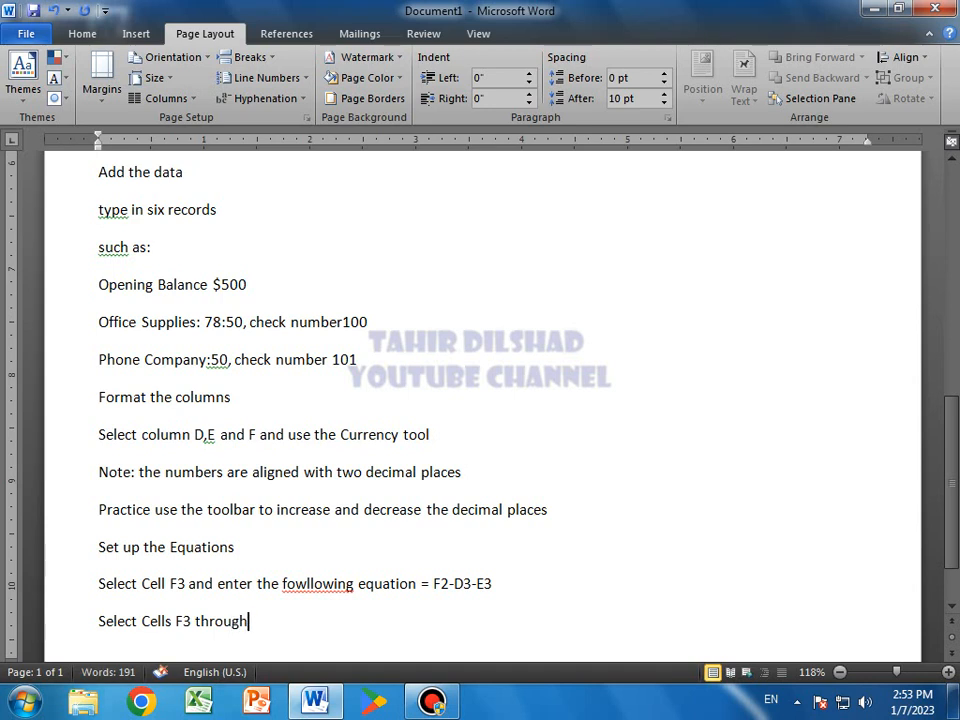
pyautogui.write(' F5')
pyautogui.write(' and')
pyautogui.write(" '")
pyautogui.write('Fill')
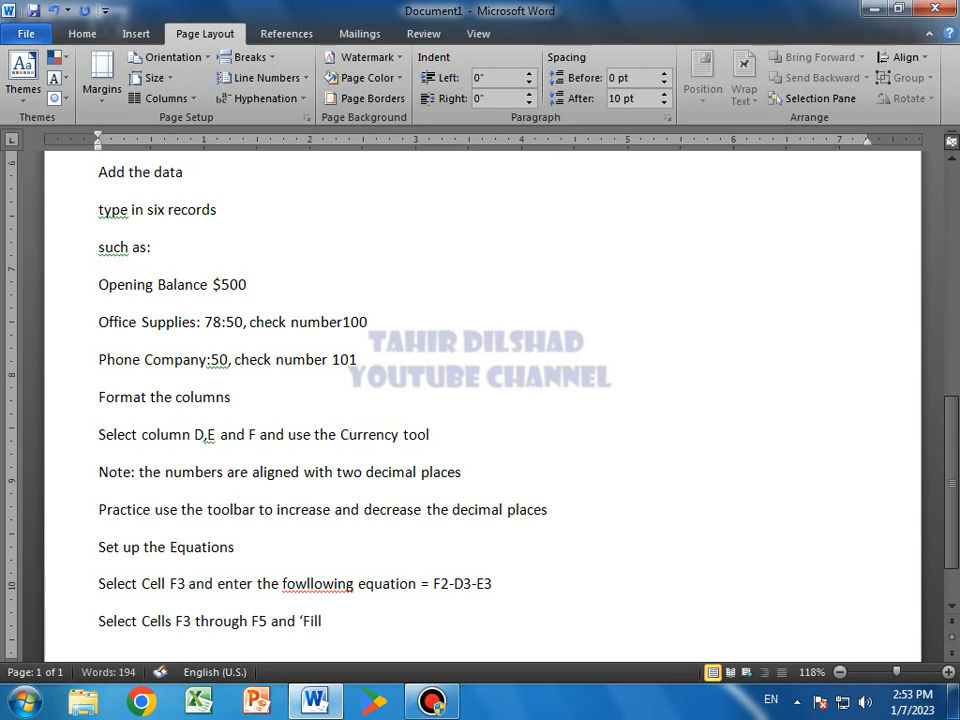
pyautogui.write(" Down'")
# Add the line "Test your equations" at the start of page 2.
pyautogui.hotkey('ctrl', 'Return')
pyautogui.write('Test')
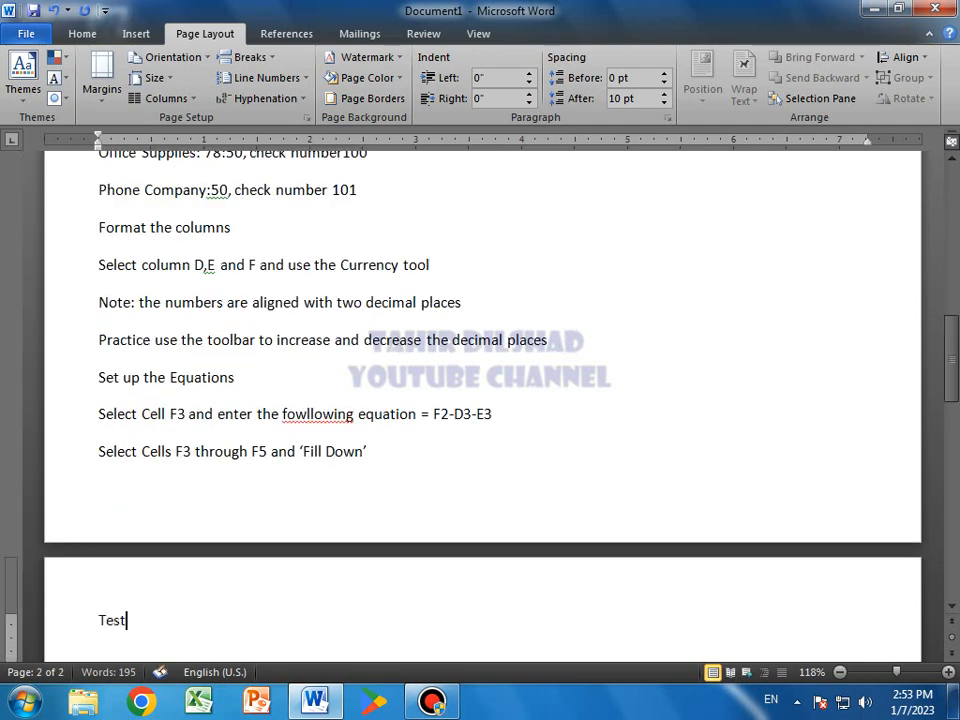
pyautogui.write(' your e')
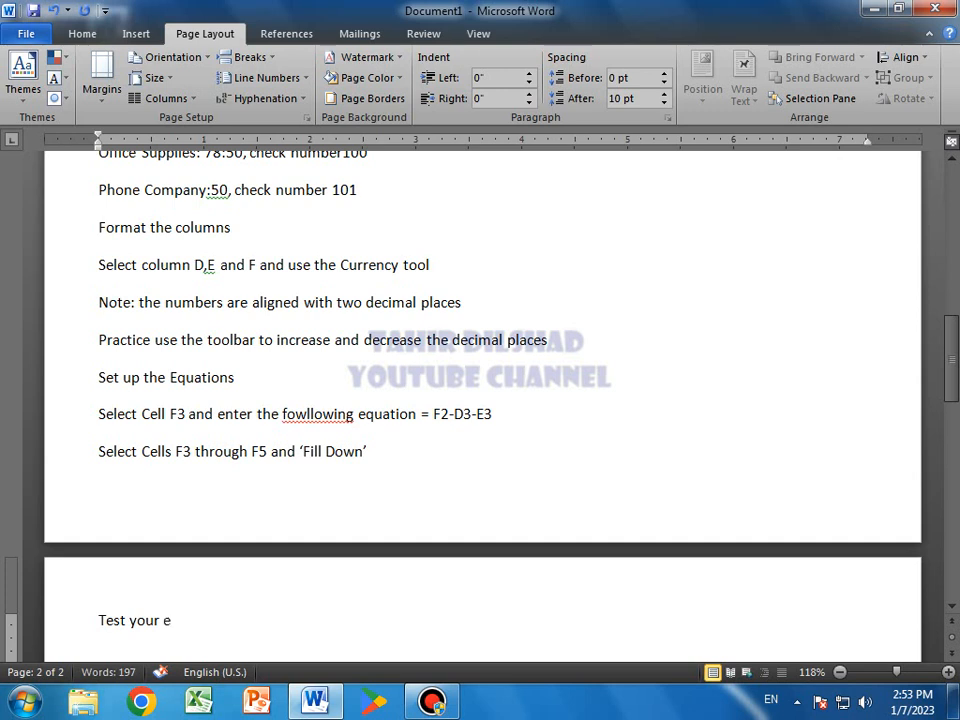
pyautogui.write('quations')
pyautogui.press('Return')
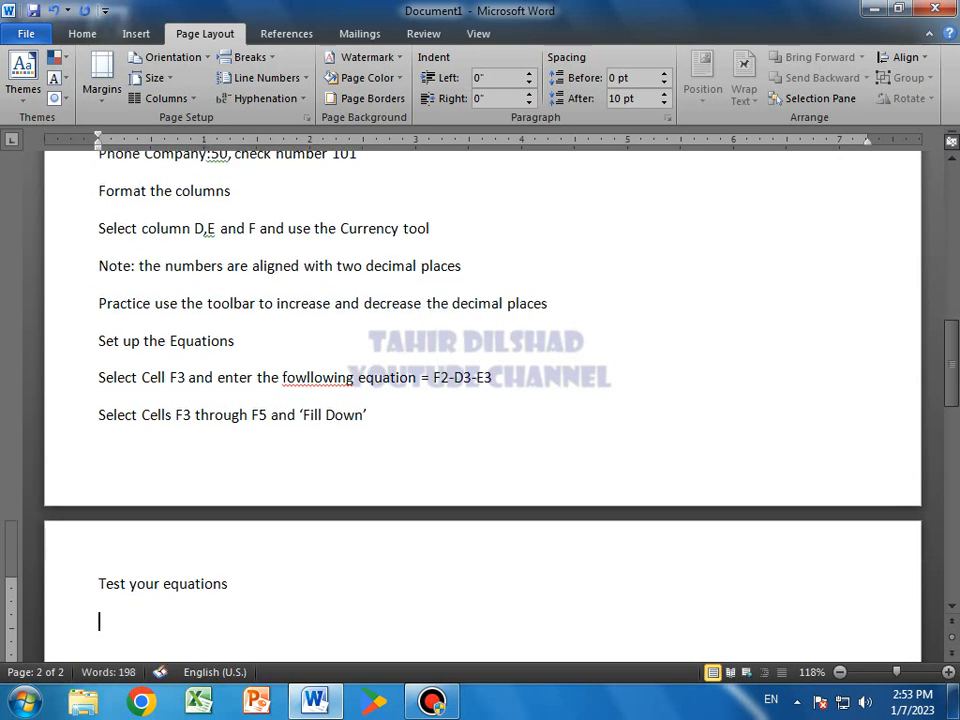
# Insert a table with seven columns and five rows below "Test your equations".
pyautogui.click(136, 34)
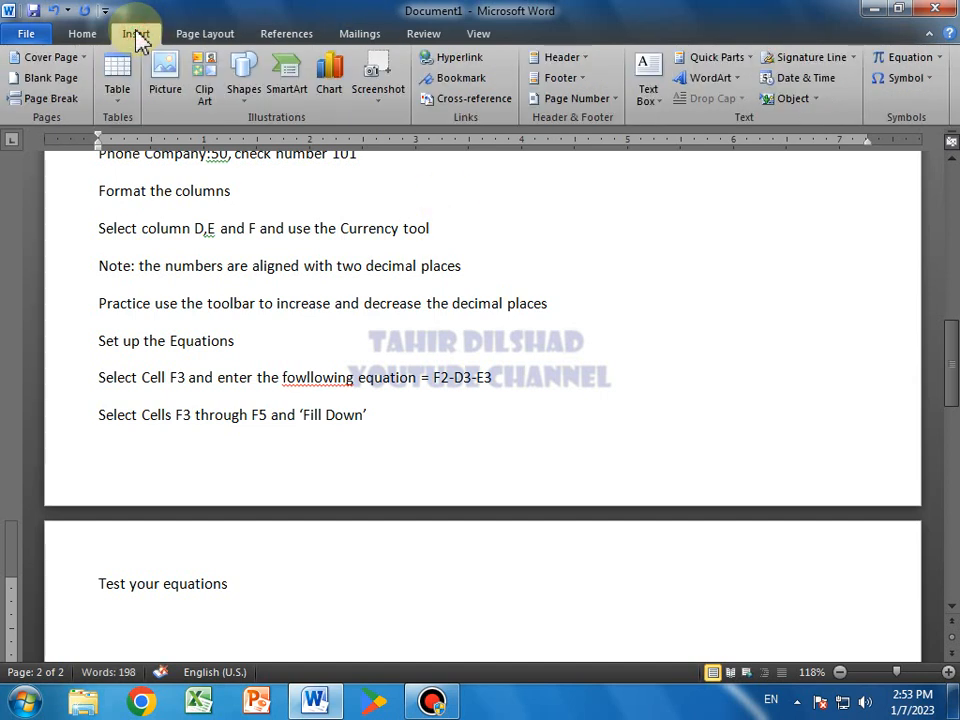
pyautogui.click(120, 100)
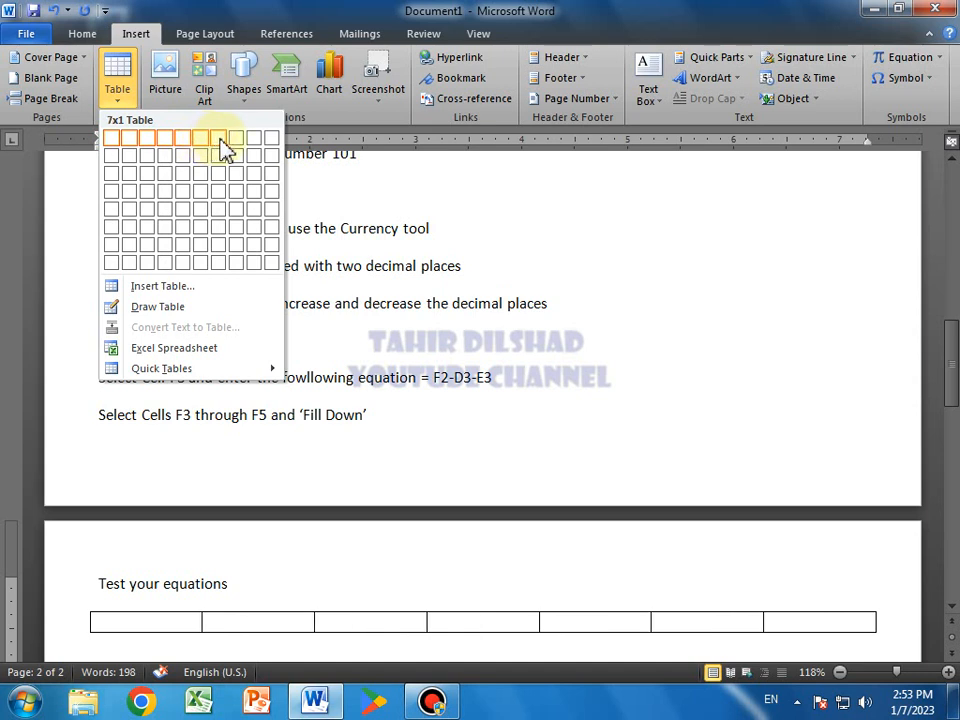
pyautogui.click(218, 215)
pyautogui.scroll(-2, 368, 446)
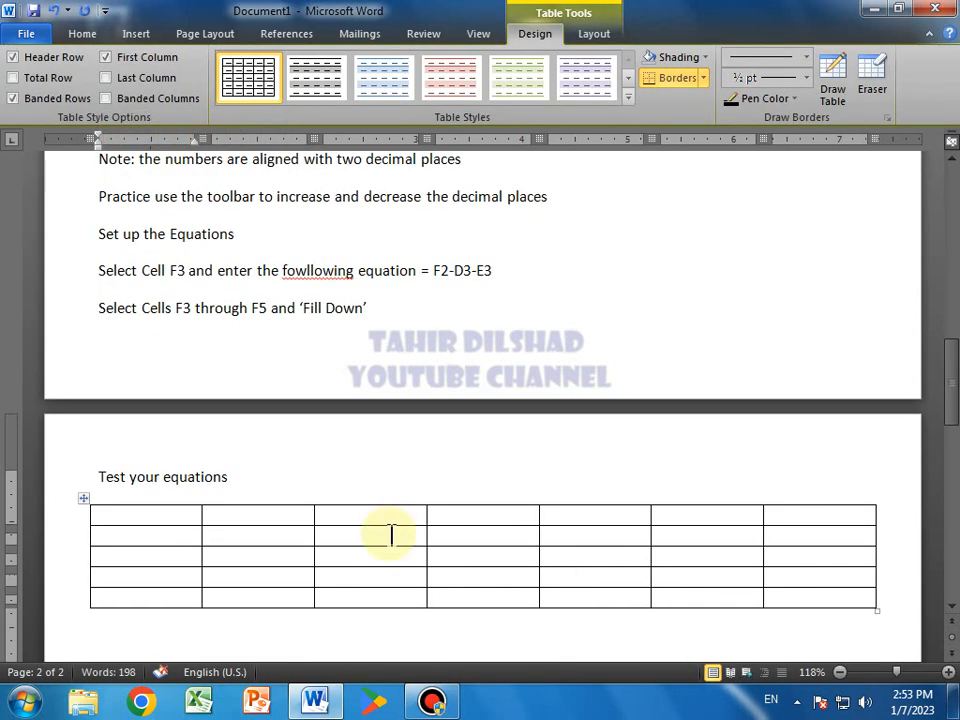
# Label the table's first row with the letters A to F, leaving its first cell empty.
pyautogui.press('Tab')
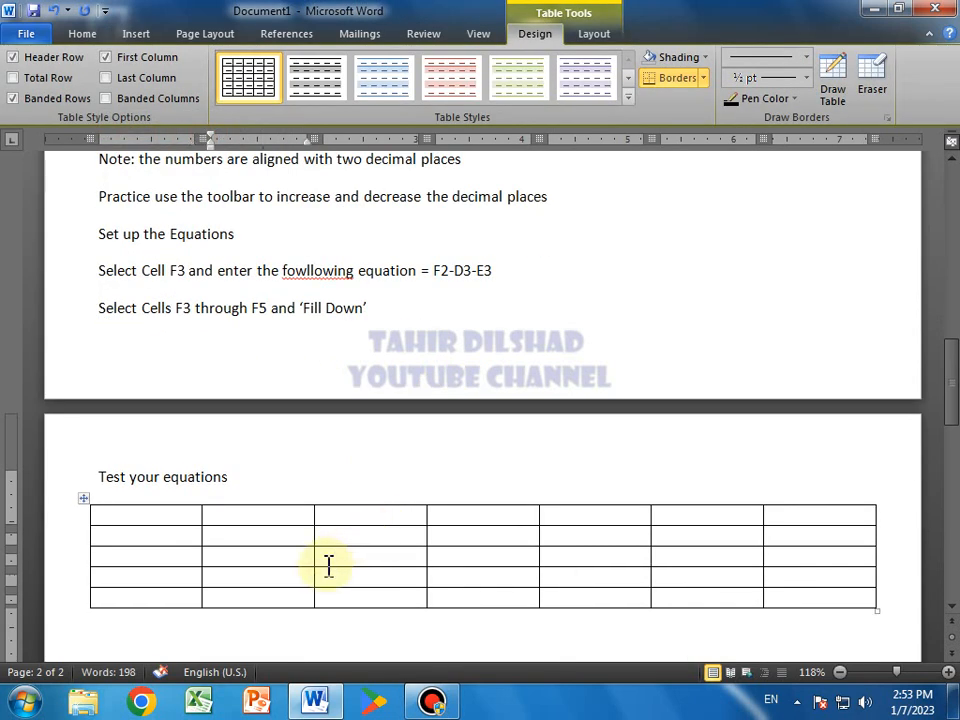
pyautogui.write('A')
pyautogui.press('Tab')
pyautogui.write('B')
pyautogui.press('Tab')
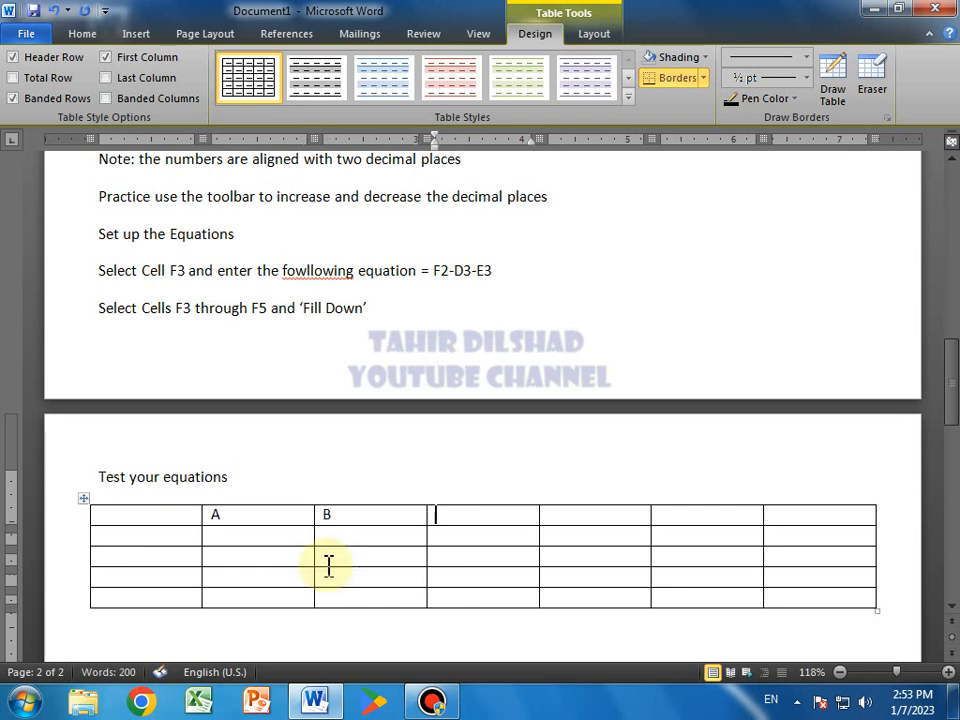
pyautogui.write('C')
pyautogui.press('Tab')
pyautogui.write('D')
pyautogui.press('Tab')
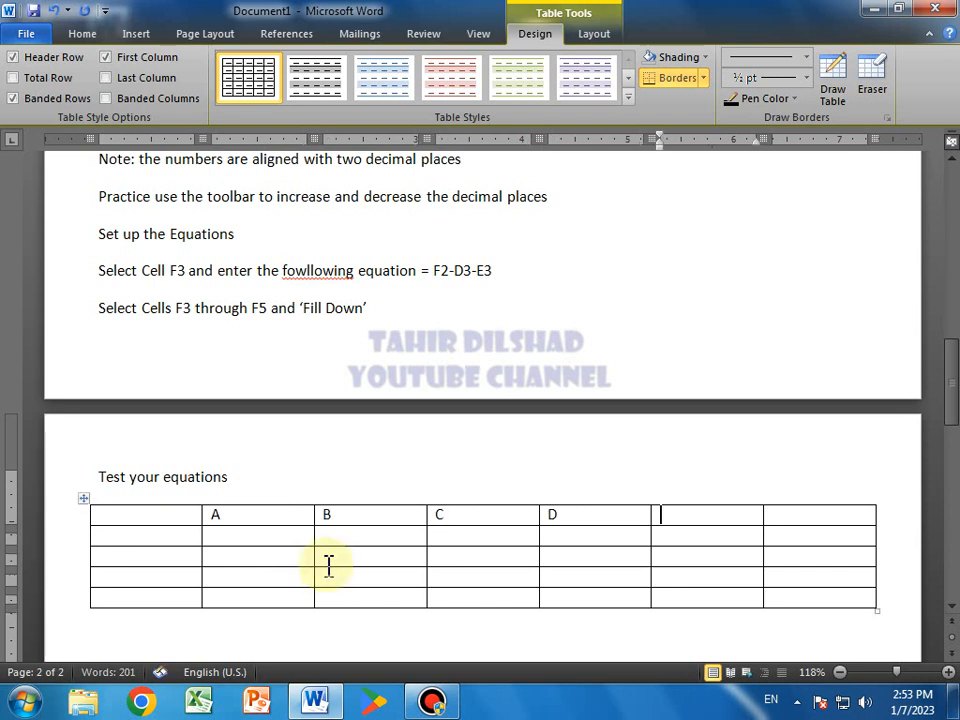
pyautogui.write('E')
pyautogui.press('Tab')
pyautogui.write('F')
pyautogui.press('Tab')
pyautogui.press('Tab')
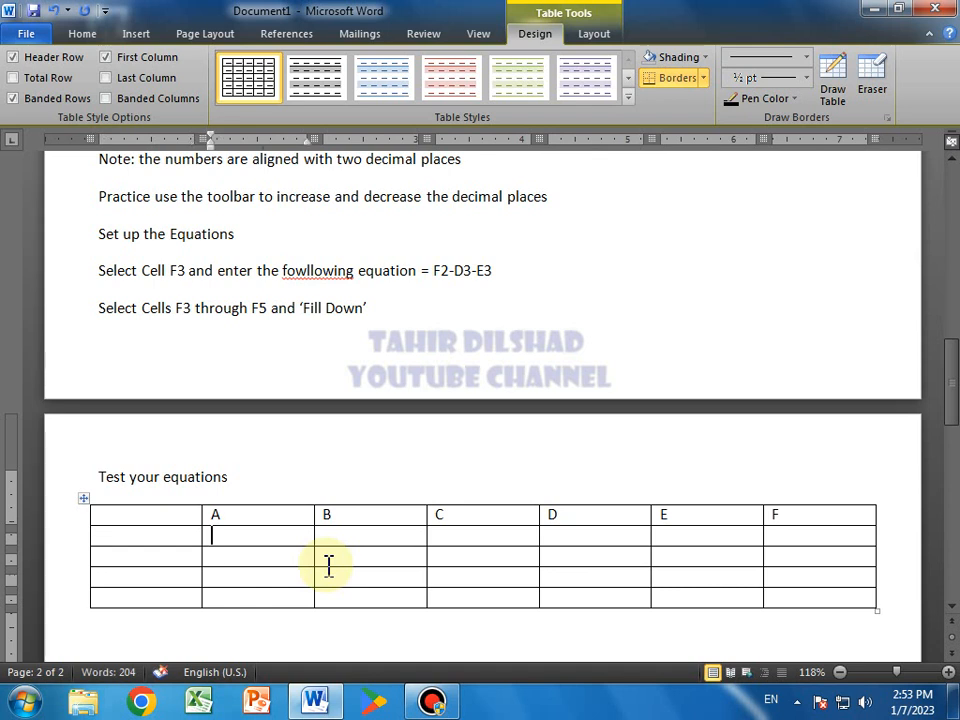
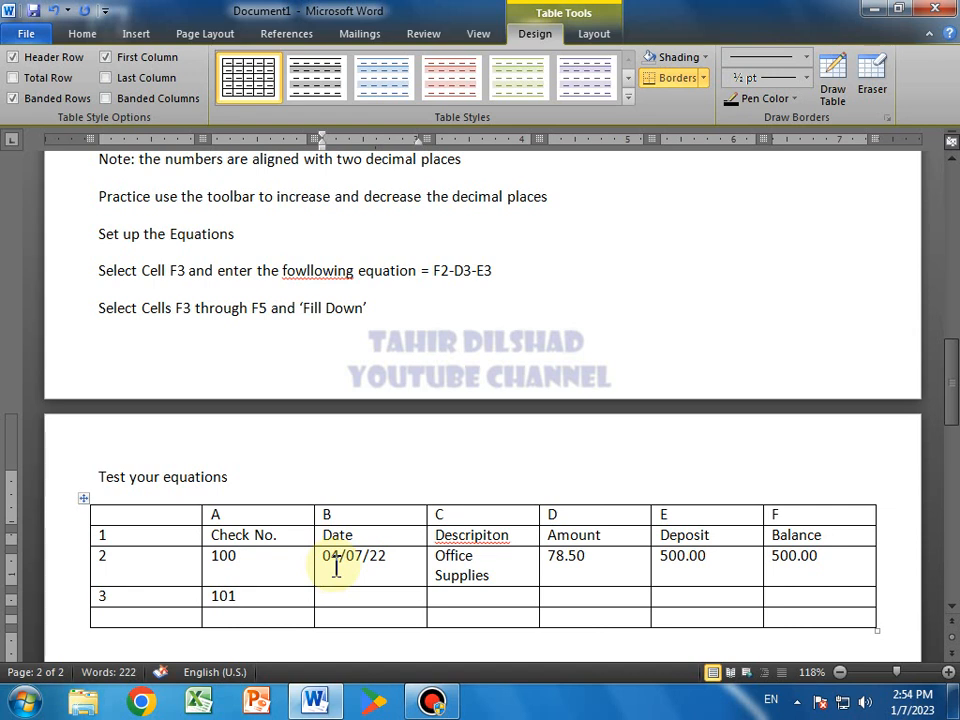
# Enter 04-07-22 as the date for check 101 in the table.
pyautogui.write('04-07')
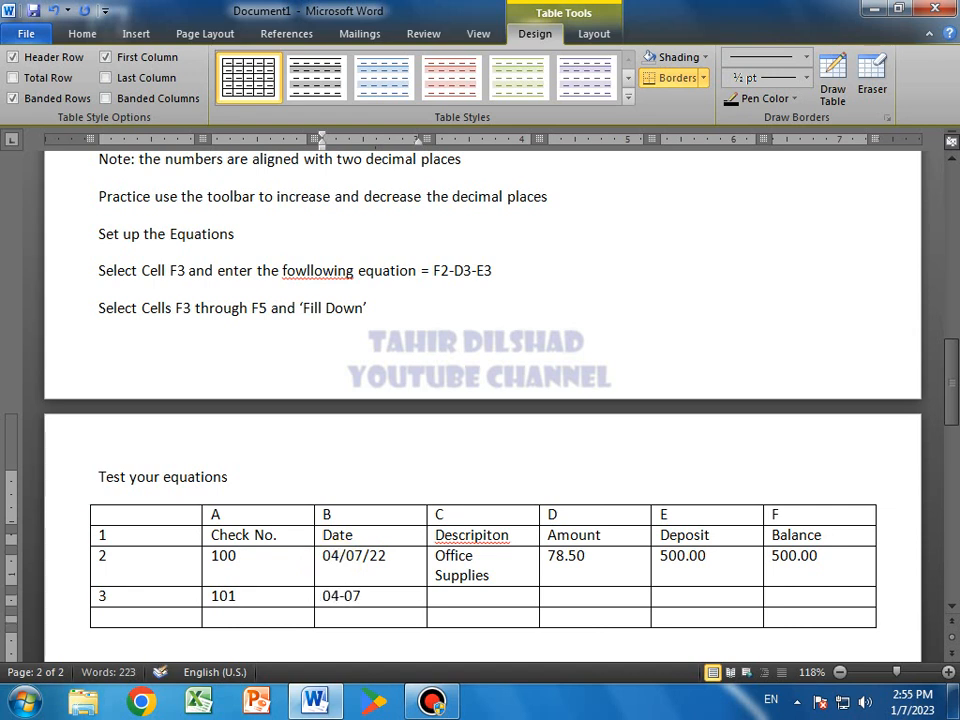
pyautogui.write('-22')
pyautogui.press('Tab')
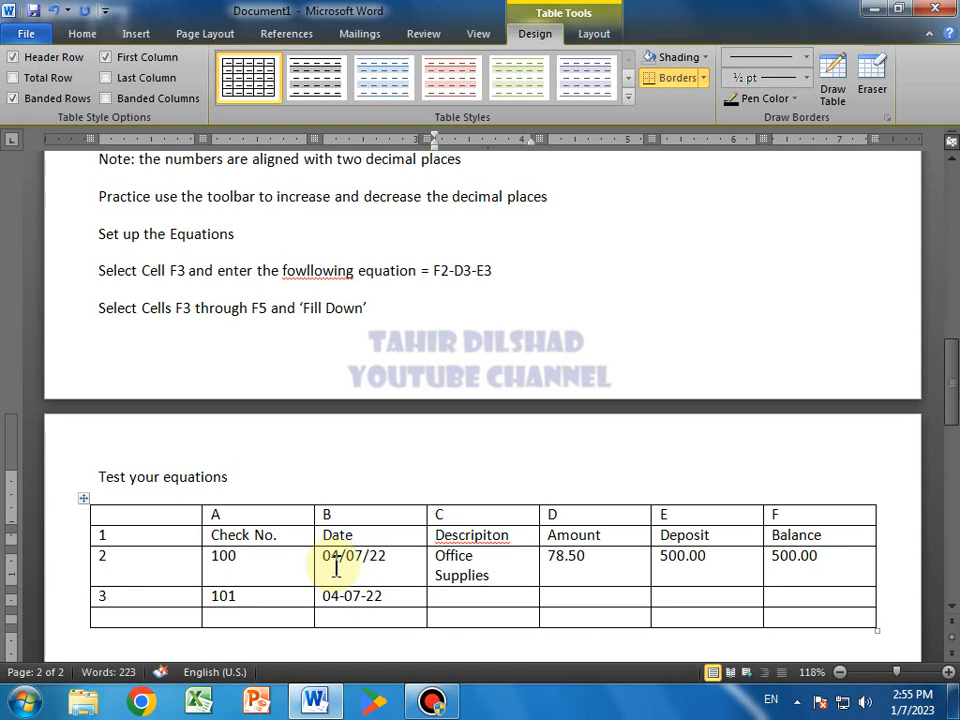
# Replace the description for check 100 with "Opening Balance".
pyautogui.press('Up')
pyautogui.press('Up')
pyautogui.press('End')
pyautogui.press('Delete')
pyautogui.press('BackSpace')
pyautogui.press('BackSpace')
pyautogui.press('BackSpace')
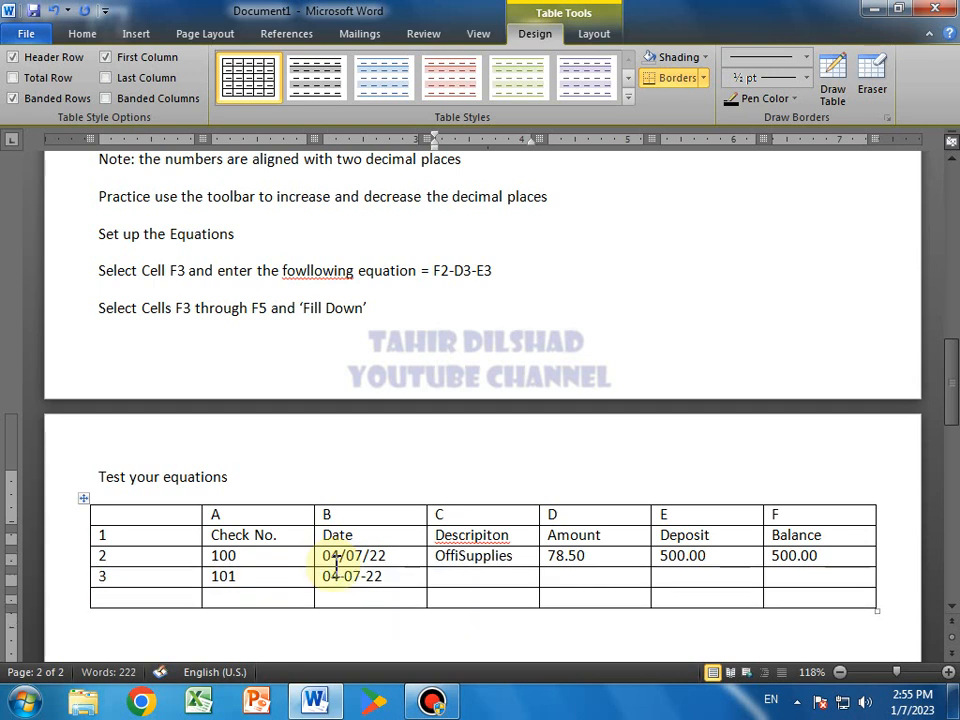
pyautogui.press('End')
pyautogui.press('BackSpace')
pyautogui.press('BackSpace')
pyautogui.press('BackSpace')
pyautogui.press('BackSpace')
pyautogui.press('BackSpace')
pyautogui.press('BackSpace')
pyautogui.press('BackSpace')
pyautogui.press('BackSpace')
pyautogui.press('BackSpace')
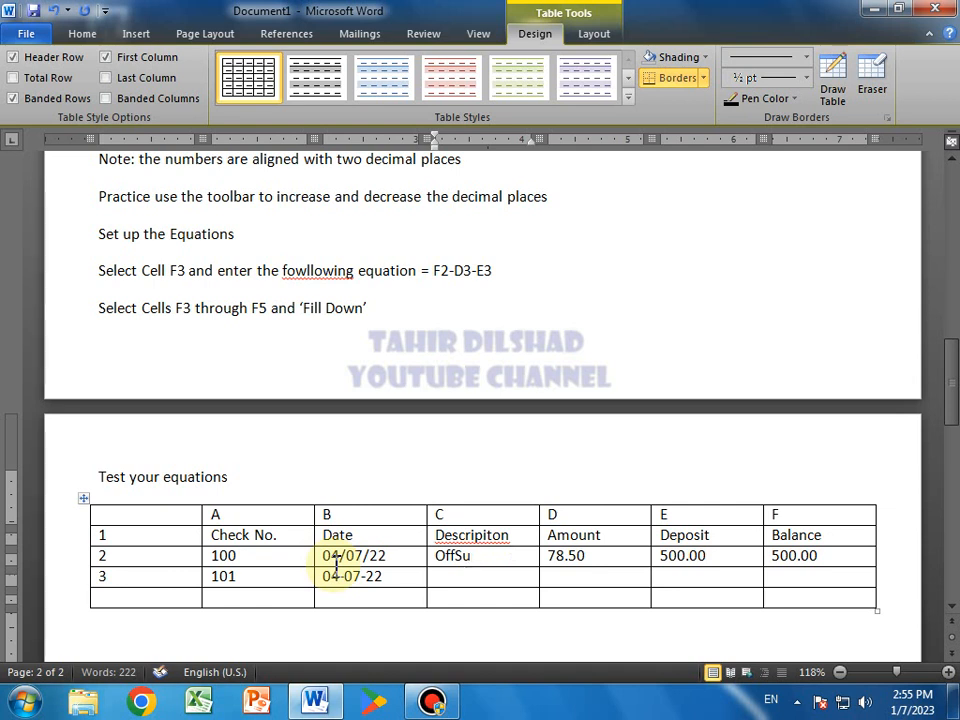
pyautogui.write('Op')
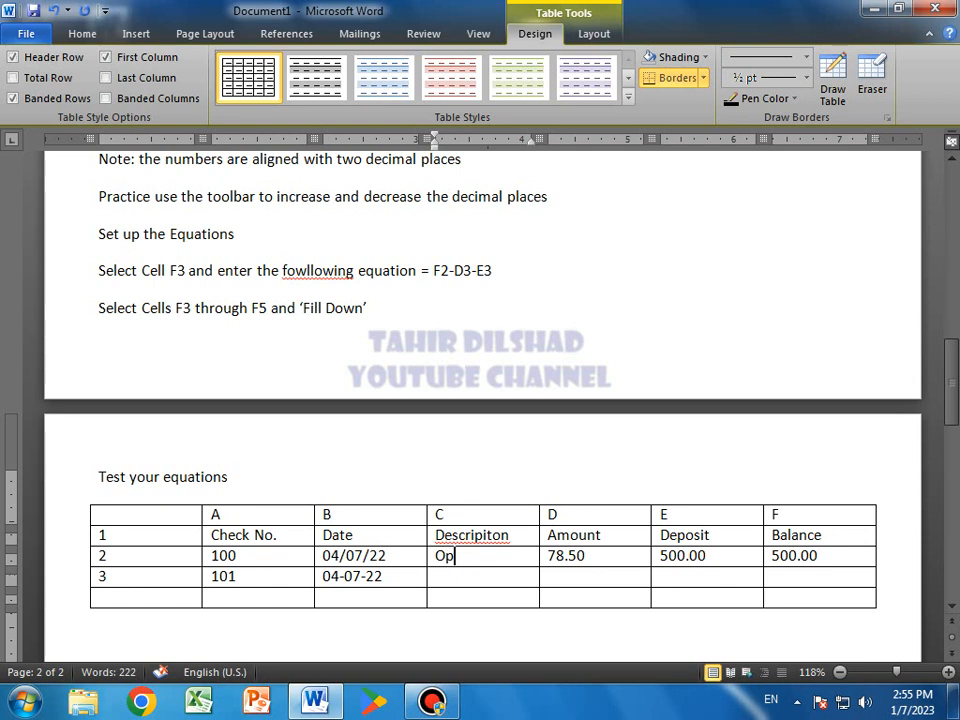
pyautogui.write('ening Balance')
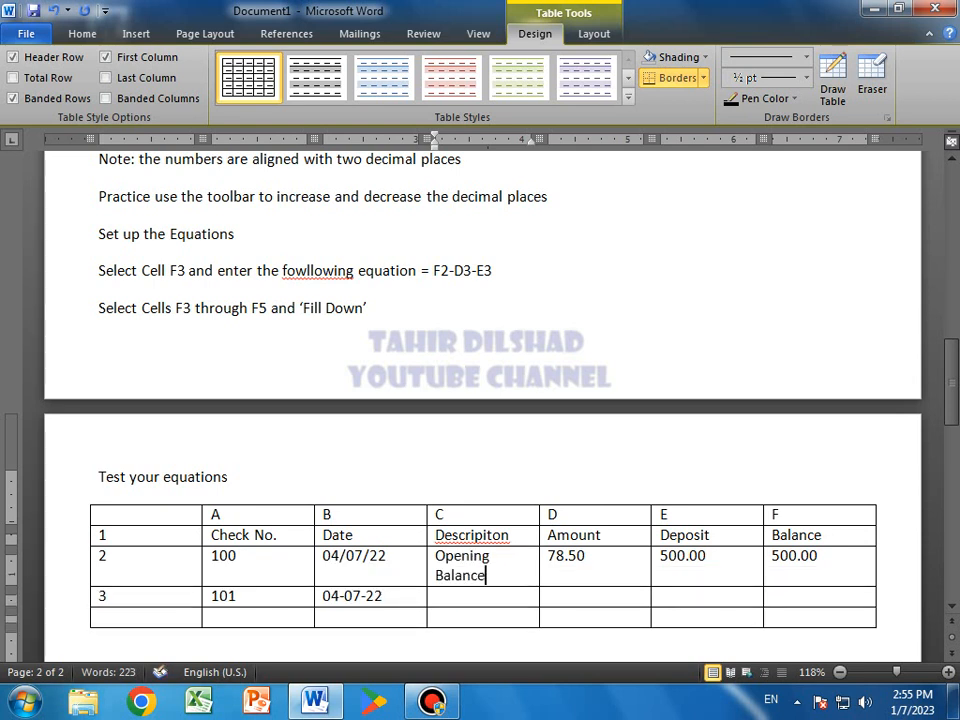
# Enter "Office Supplies" as the description for check 101.
pyautogui.press('Down')
pyautogui.write('Office Suypp')
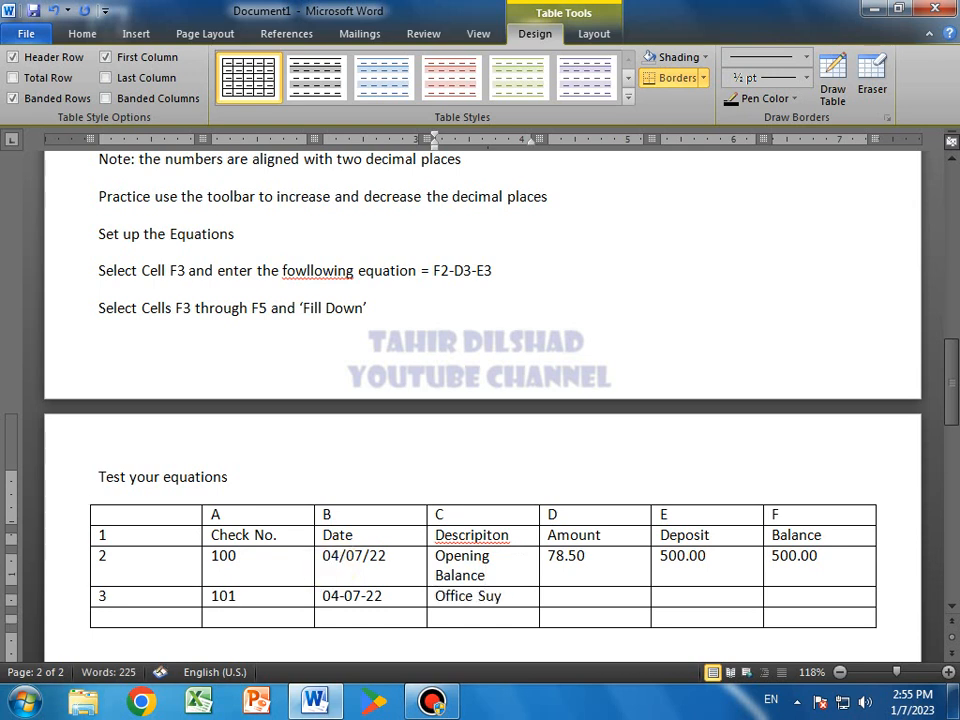
pyautogui.press('BackSpace')
pyautogui.press('BackSpace')
pyautogui.press('BackSpace')
pyautogui.write('pplies')
pyautogui.press('Tab')
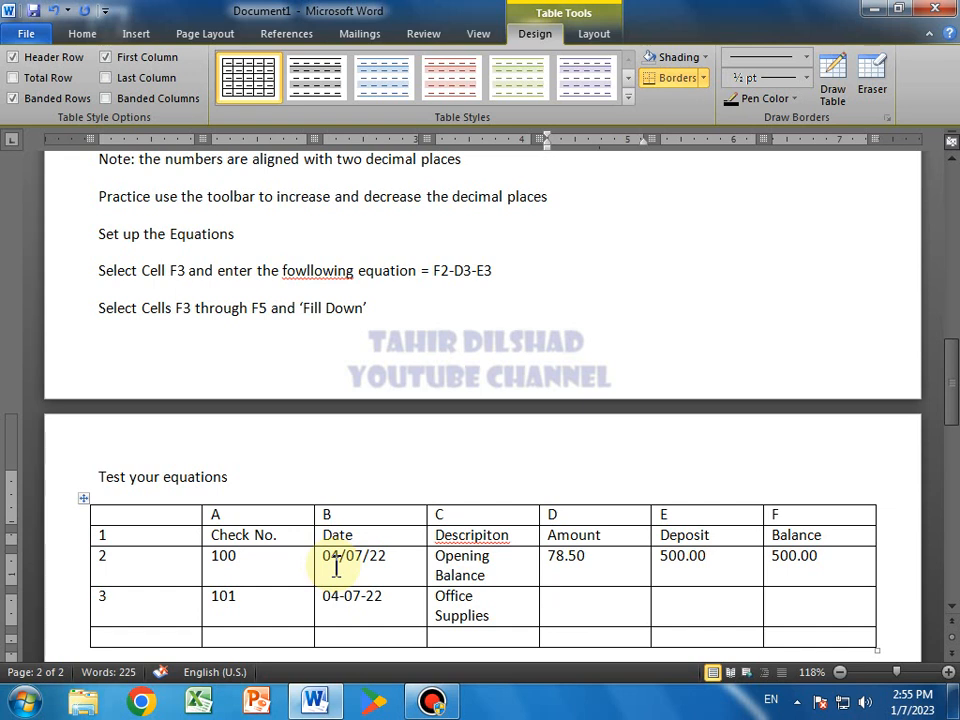
# Fill in the amount 75.50, deposit 400.00 and balance 700.00 for check 101.
pyautogui.write('75')
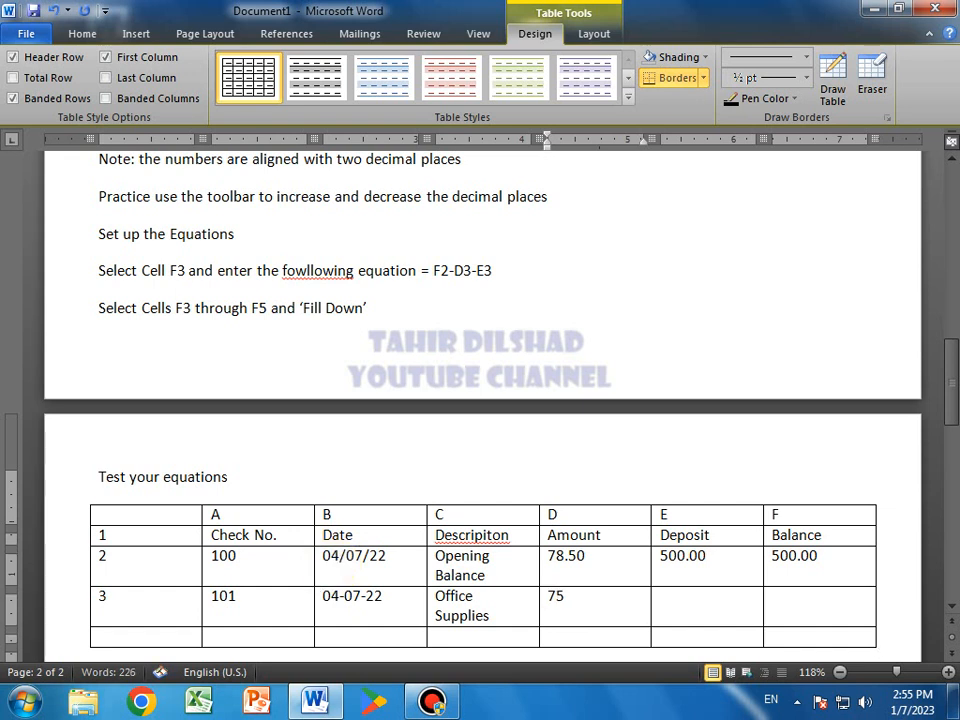
pyautogui.write('.50')
pyautogui.press('Tab')
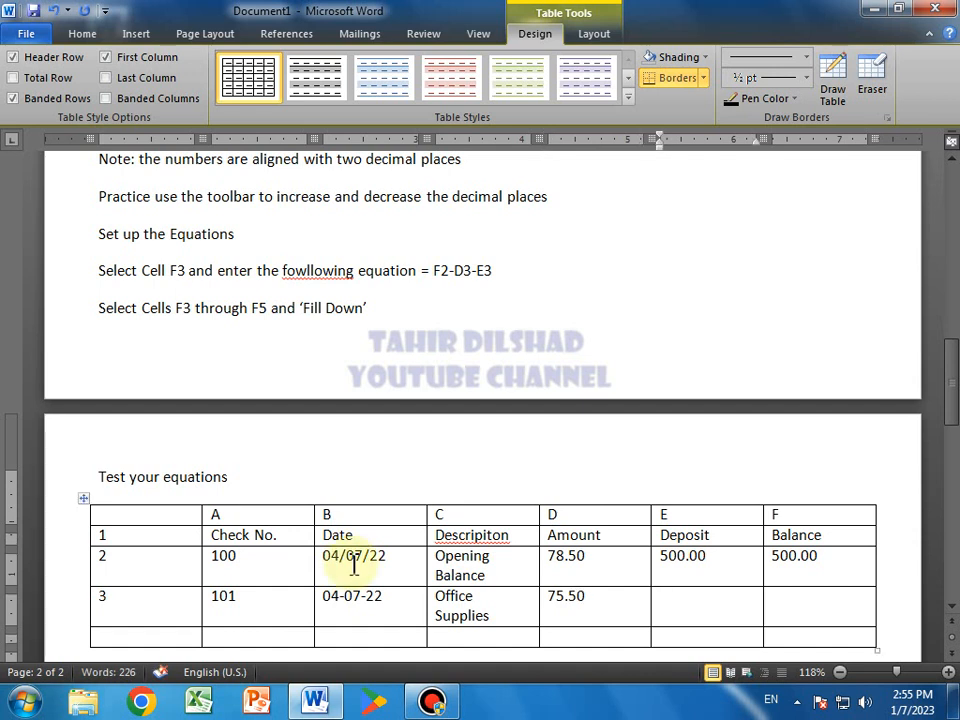
pyautogui.write('400')
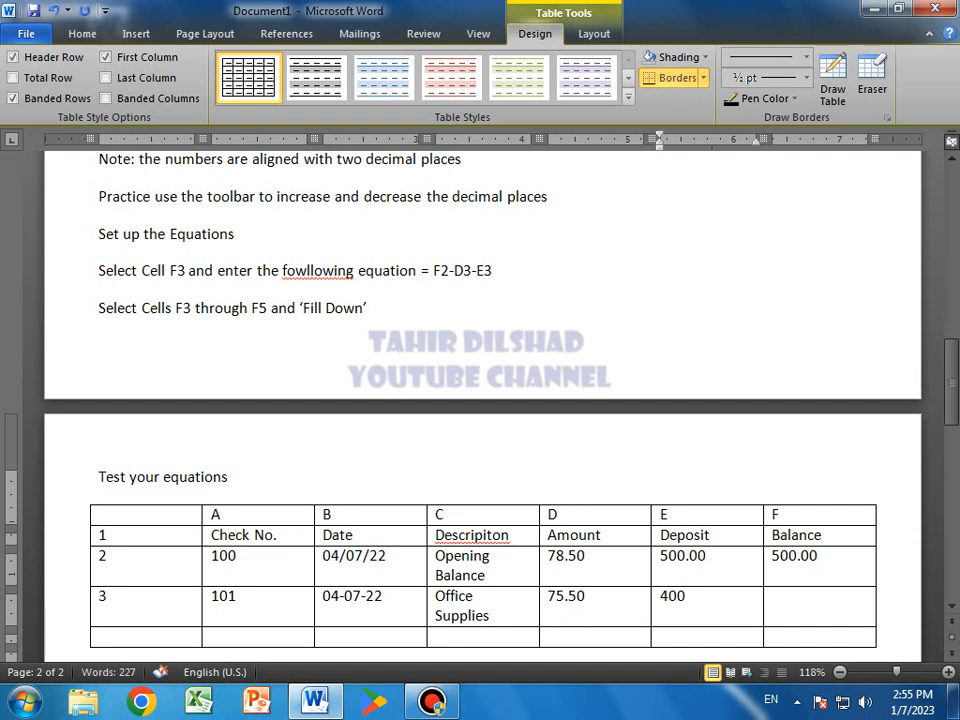
pyautogui.write('.00')
pyautogui.press('Tab')
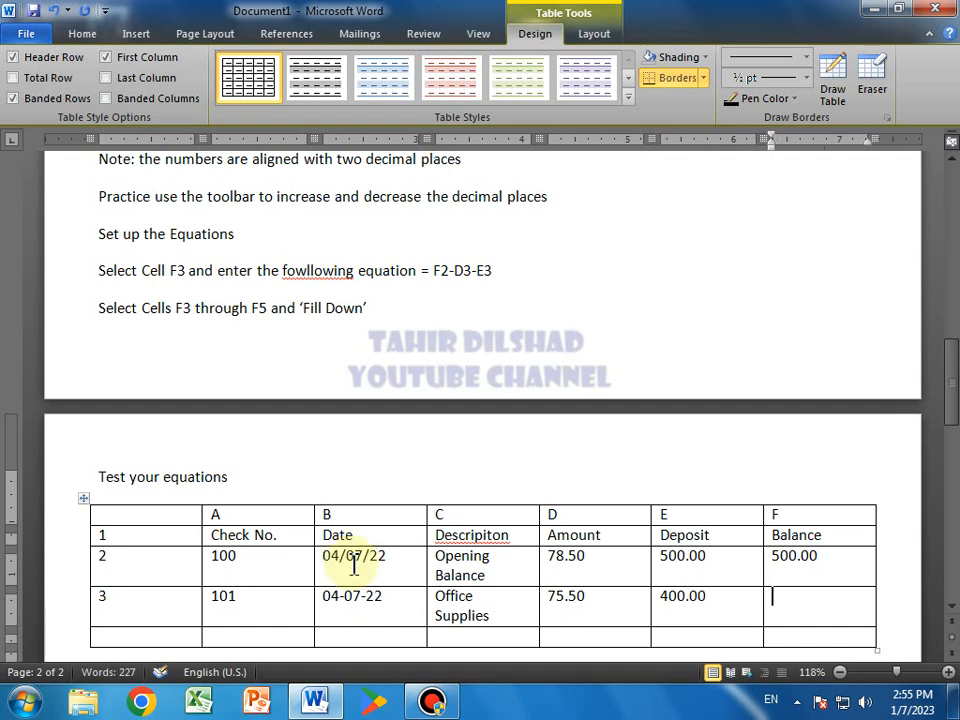
pyautogui.write('700.00')
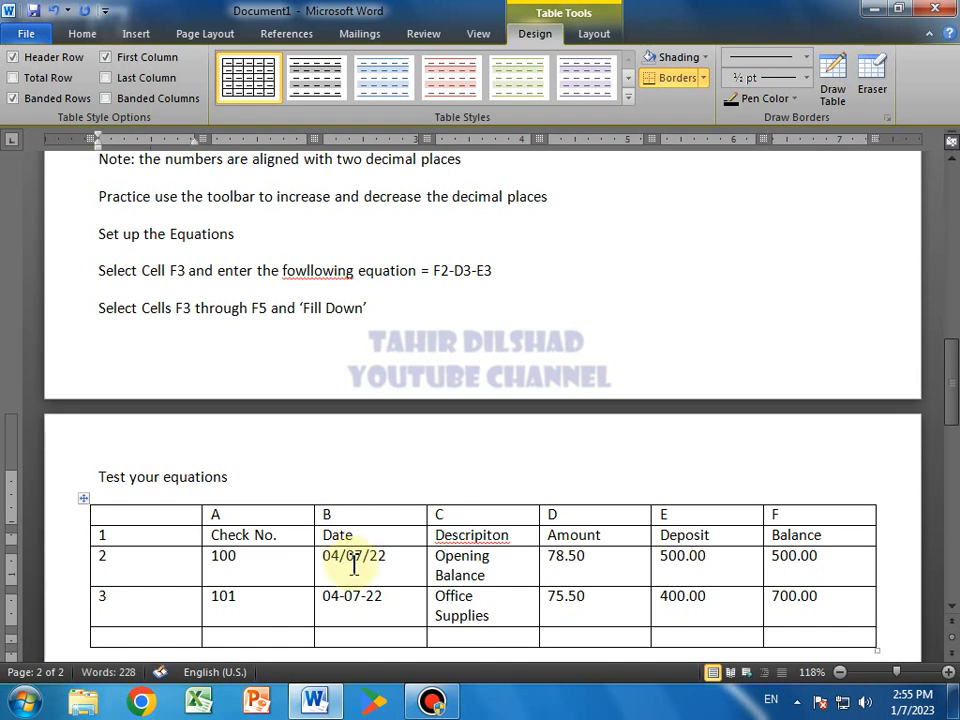
# Begin the table's last row with row number 4 and check number 102.
pyautogui.press('Tab')
pyautogui.write('4')
pyautogui.press('Tab')
pyautogui.write('102')
pyautogui.press('Tab')
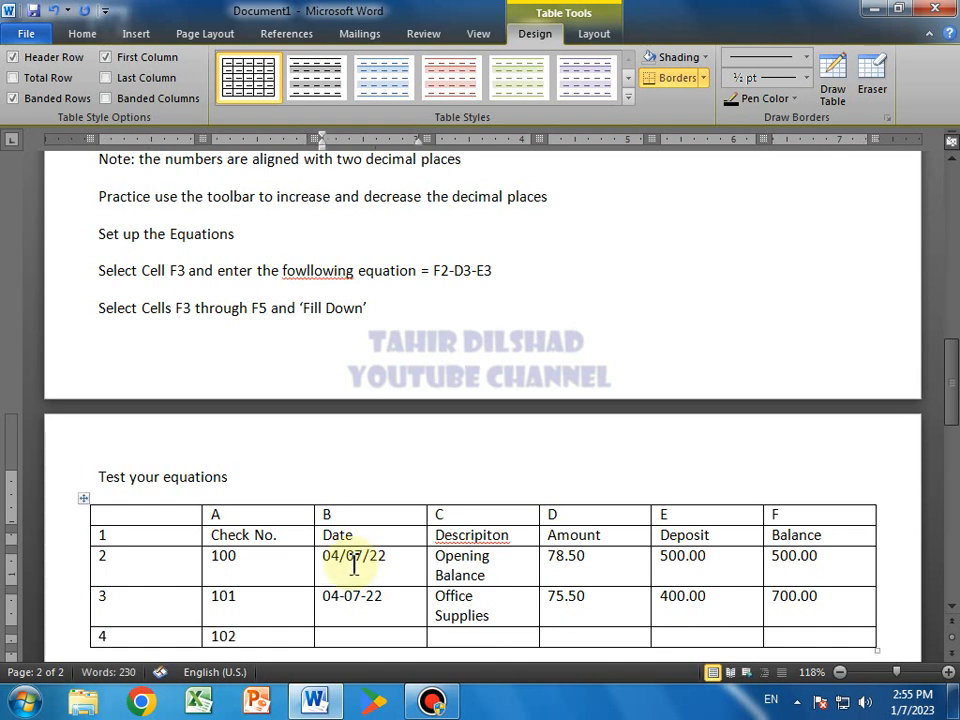
# Enter the date 05/07/22 and the description "The Phone Strore" for check 102.
pyautogui.write('05')
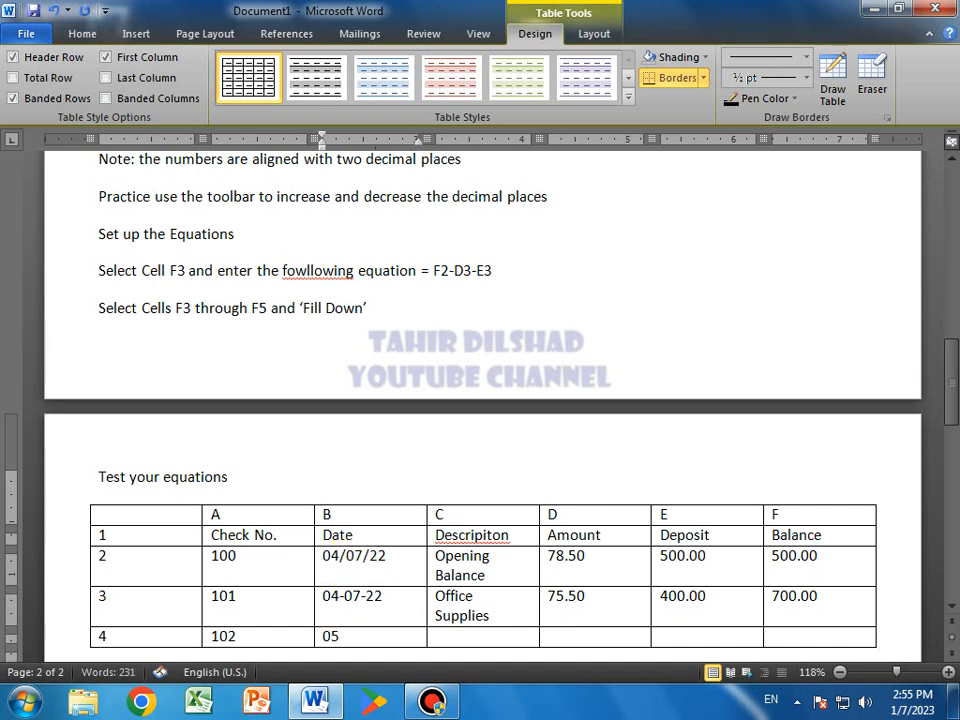
pyautogui.write('/07/22')
pyautogui.press('Tab')
pyautogui.write('T')
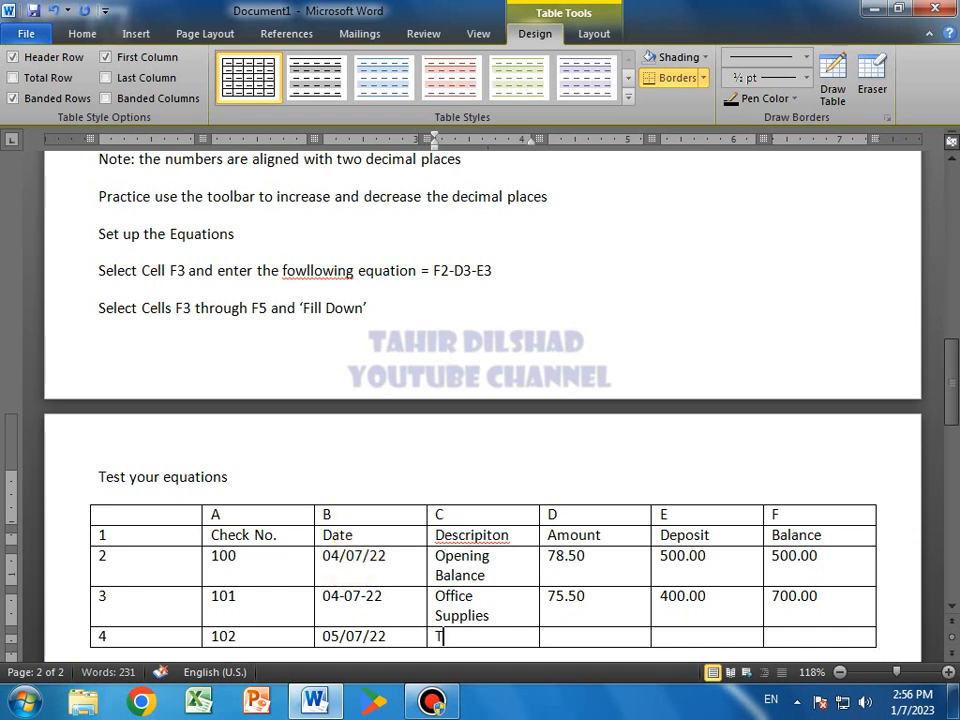
pyautogui.write('he Phone Strore')
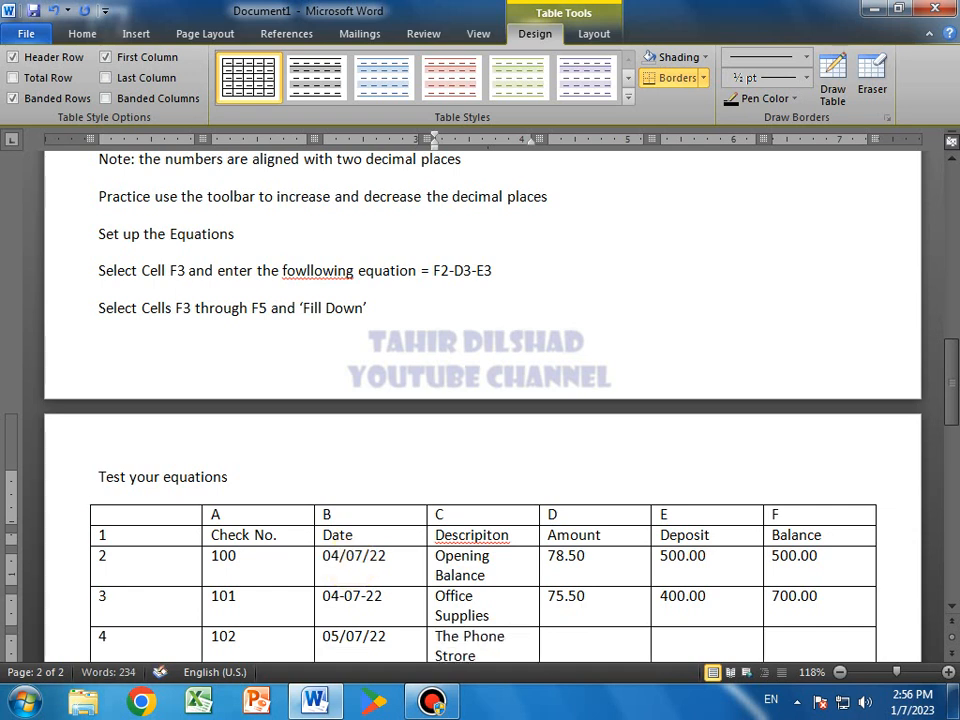
# Fill in the amount 180.00, deposit 250.00 and balance 800.00 for check 102.
pyautogui.press('Tab')
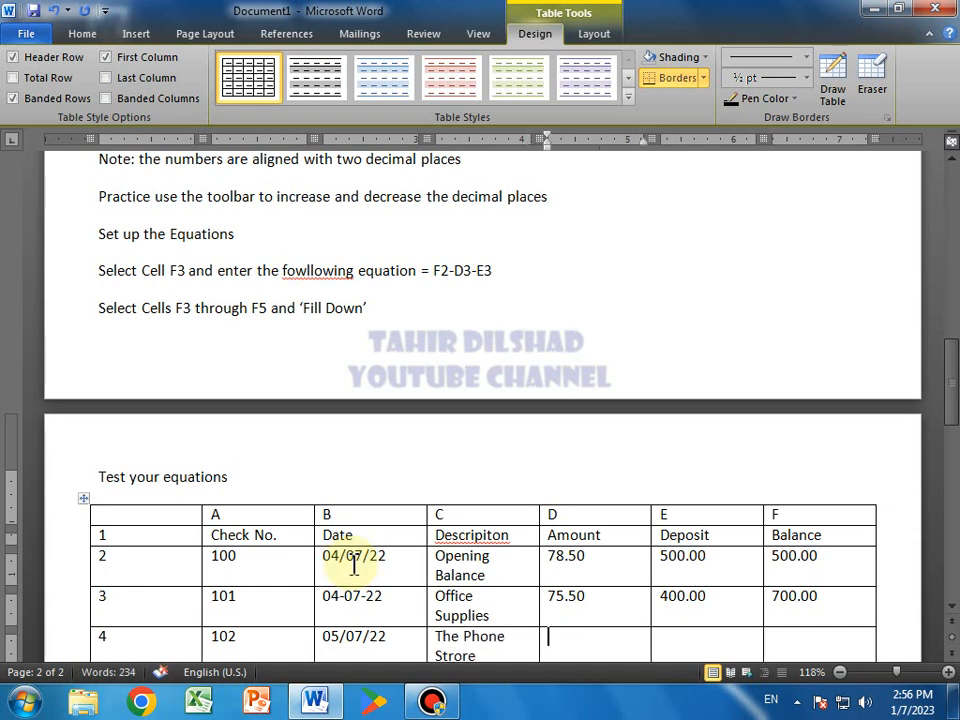
pyautogui.write('180.00')
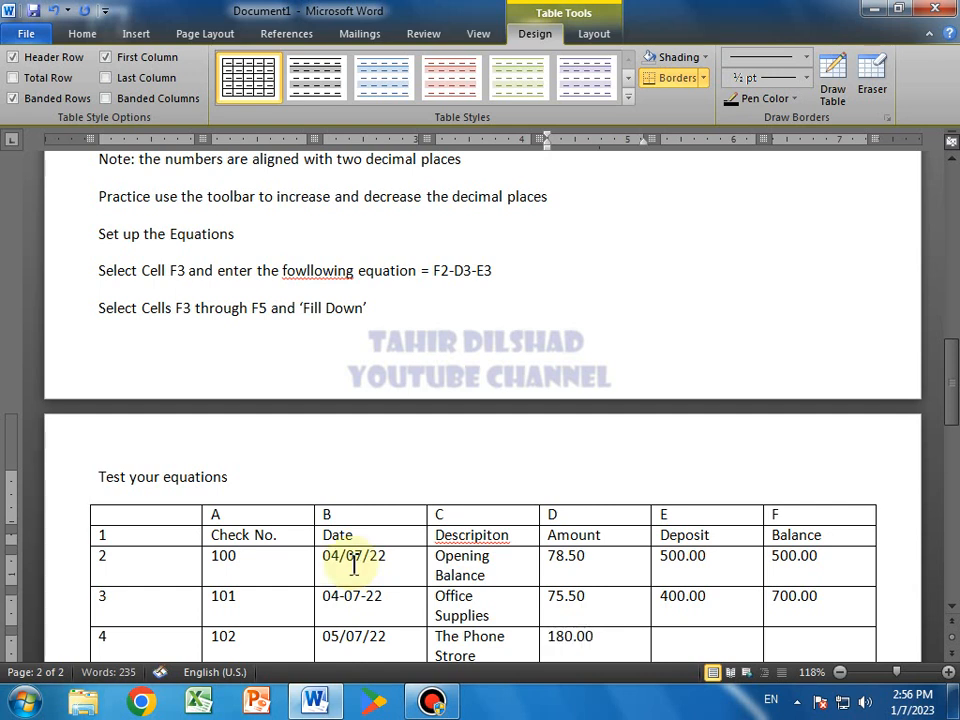
pyautogui.press('Tab')
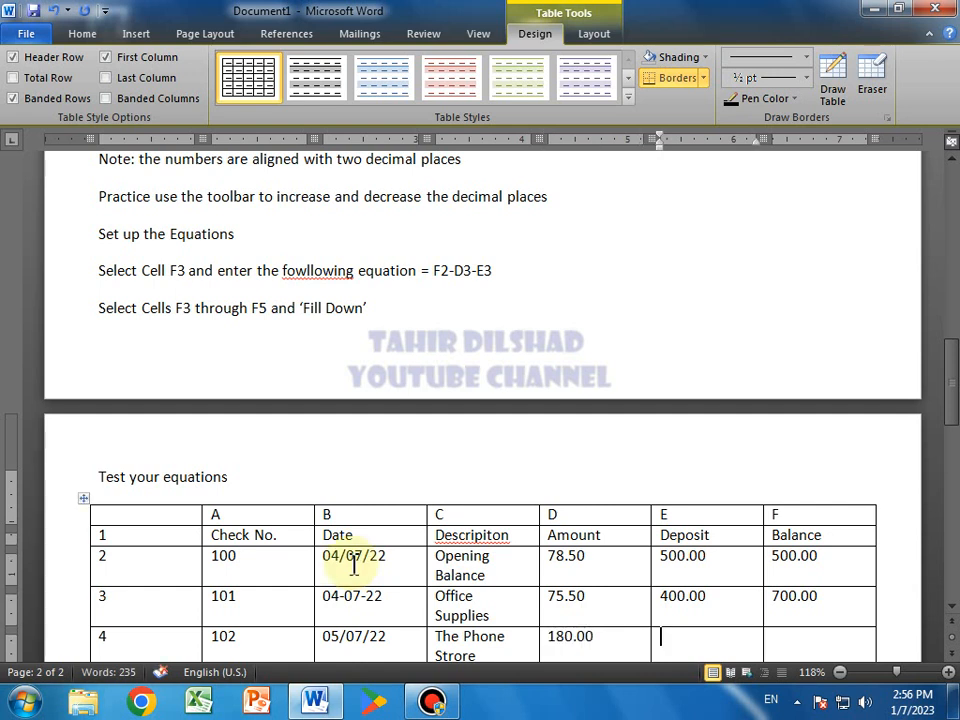
pyautogui.write('250.00')
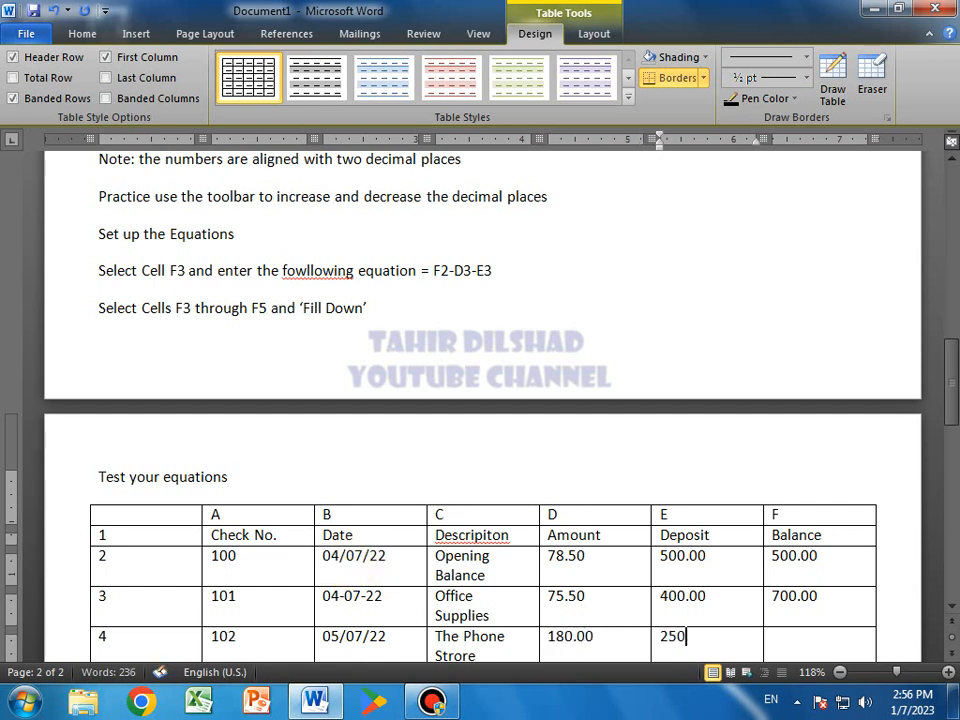
pyautogui.press('Tab')
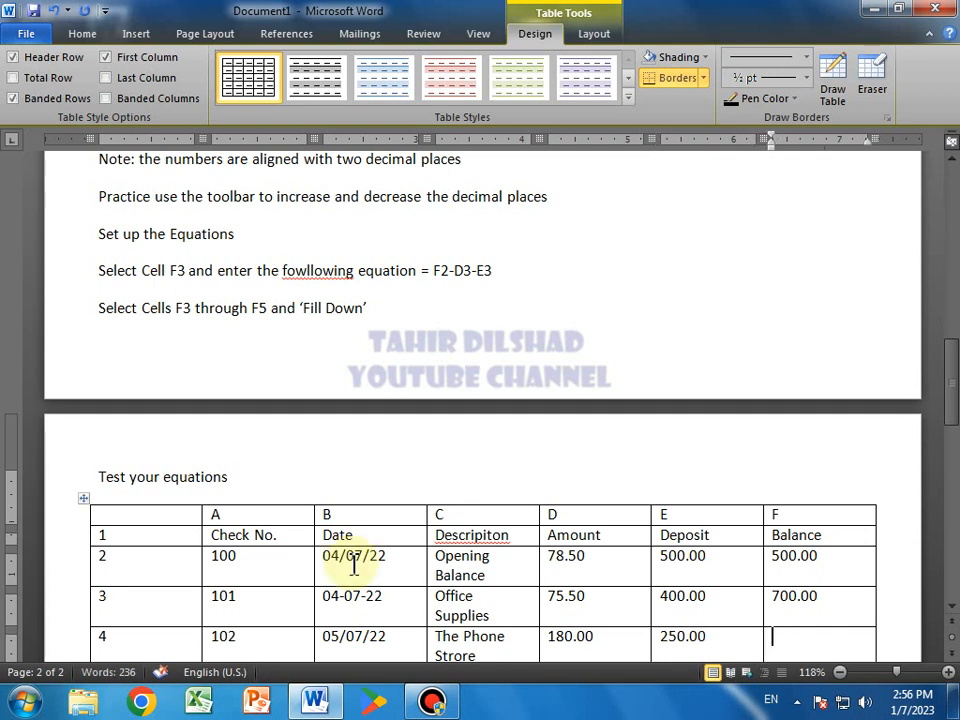
pyautogui.write('800.00')
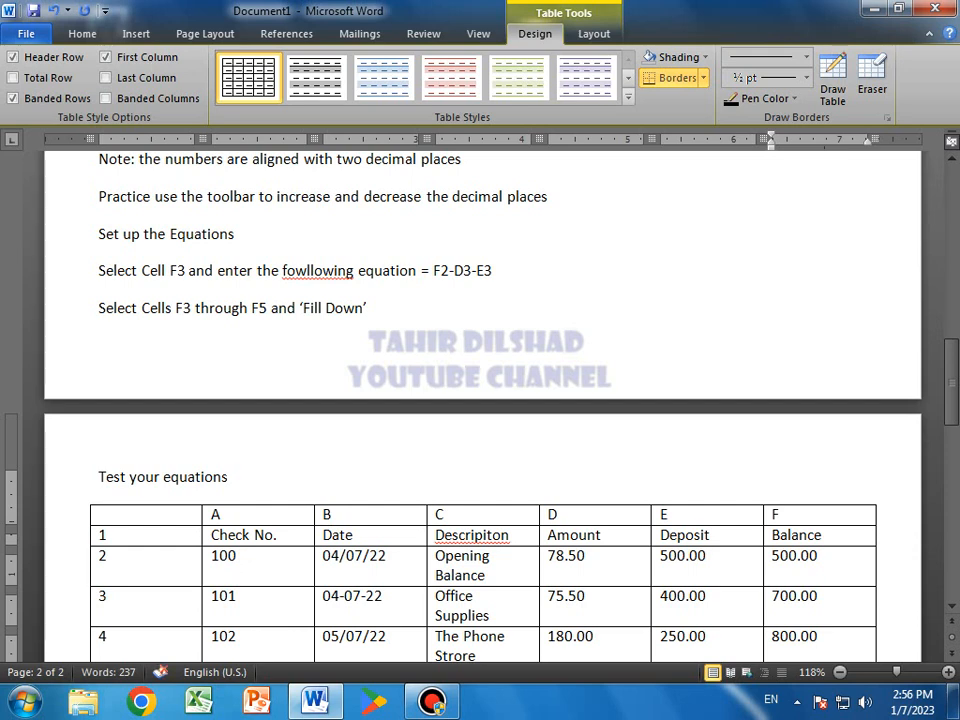
# Add the line "Save your practice spreadsheet and name it: Beginning Word Practice 16" below the table, leaving a blank line between them.
pyautogui.scroll(-2, 454, 540)
pyautogui.press('Down')
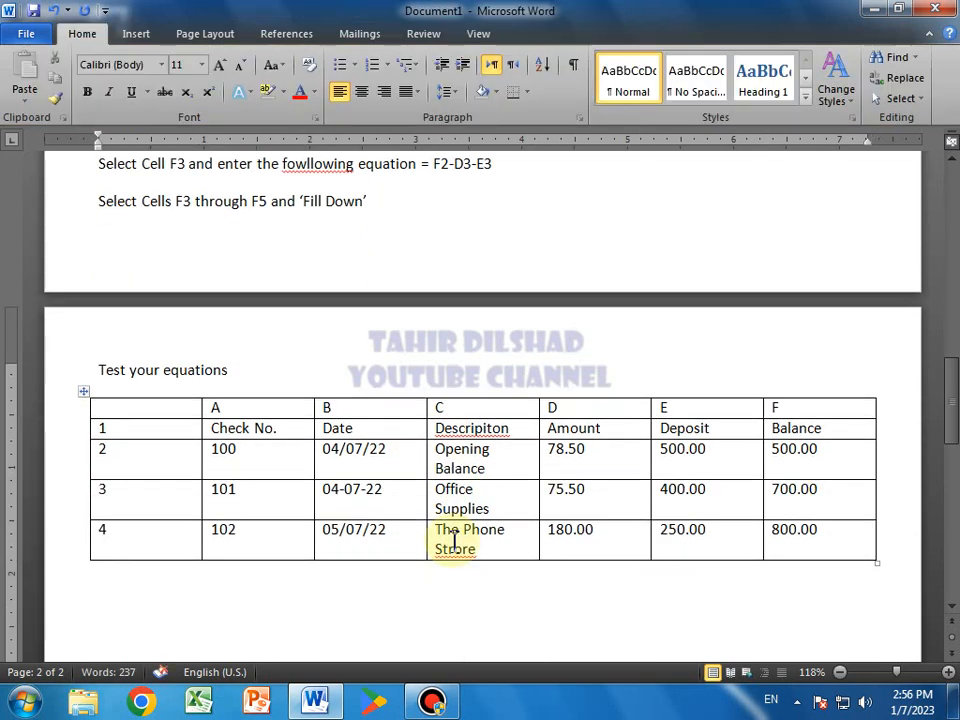
pyautogui.press('Return')
pyautogui.write('Sav')
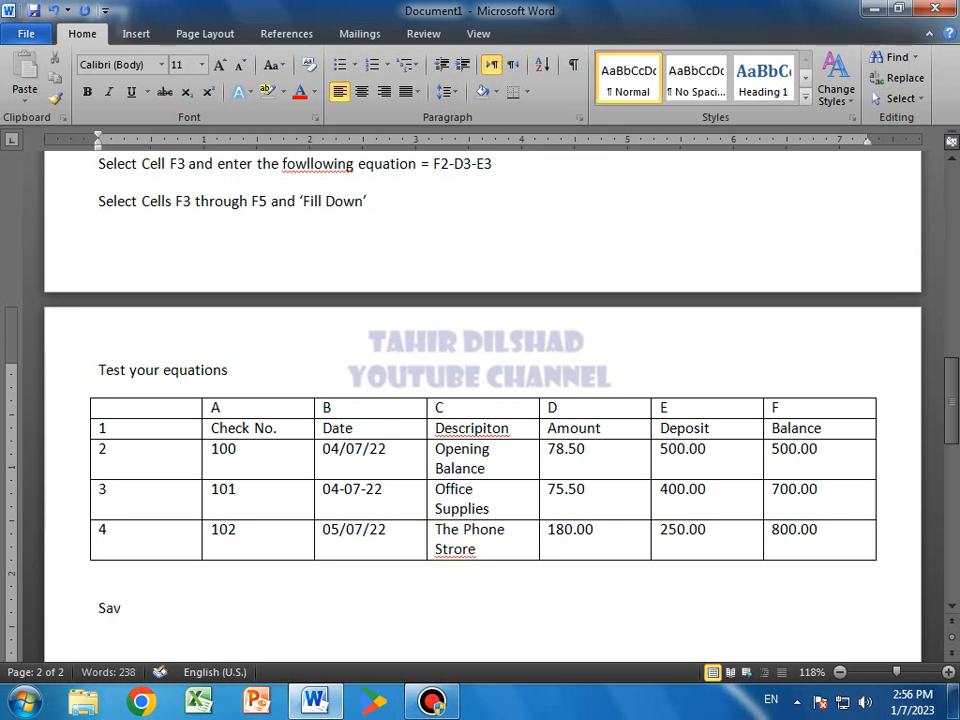
pyautogui.write('e your practice s')
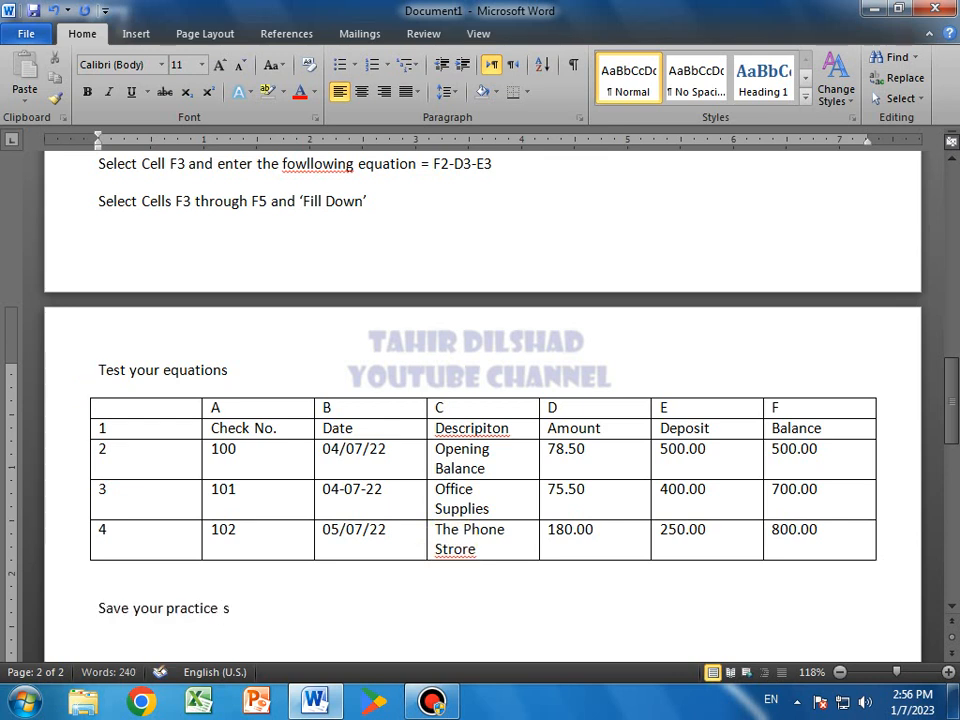
pyautogui.write('preadsheet and')
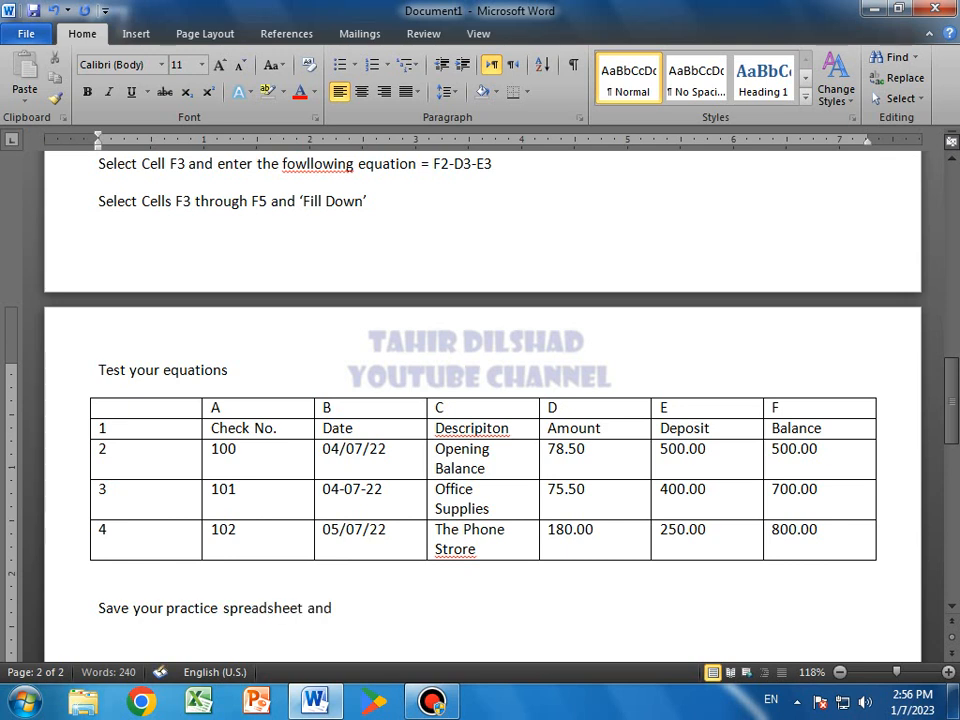
pyautogui.write(' name it: Begin')
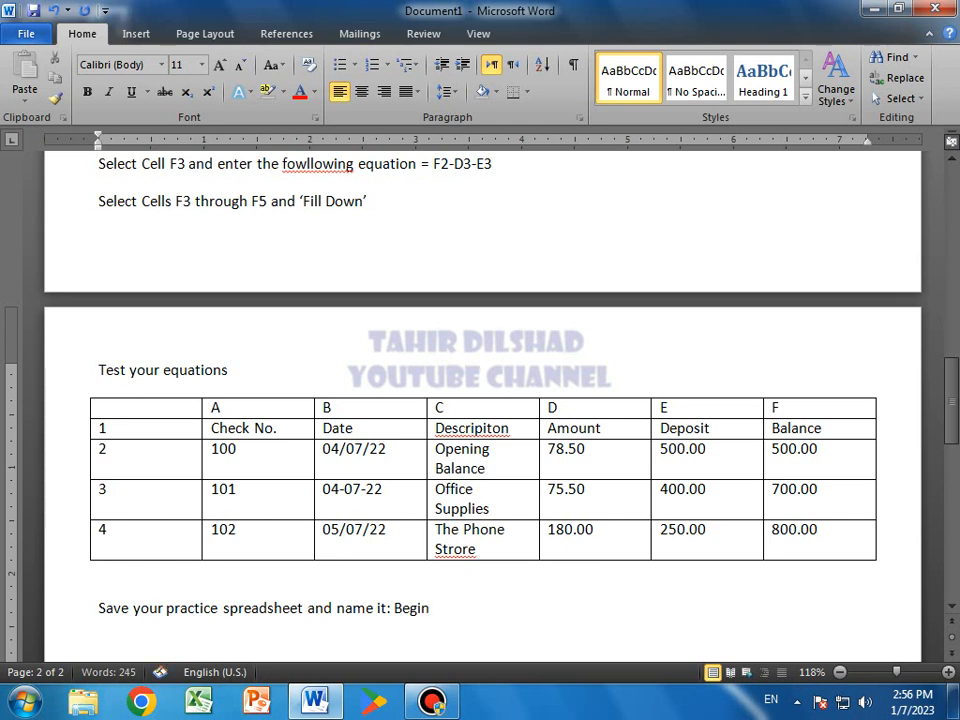
pyautogui.write('ning Word')
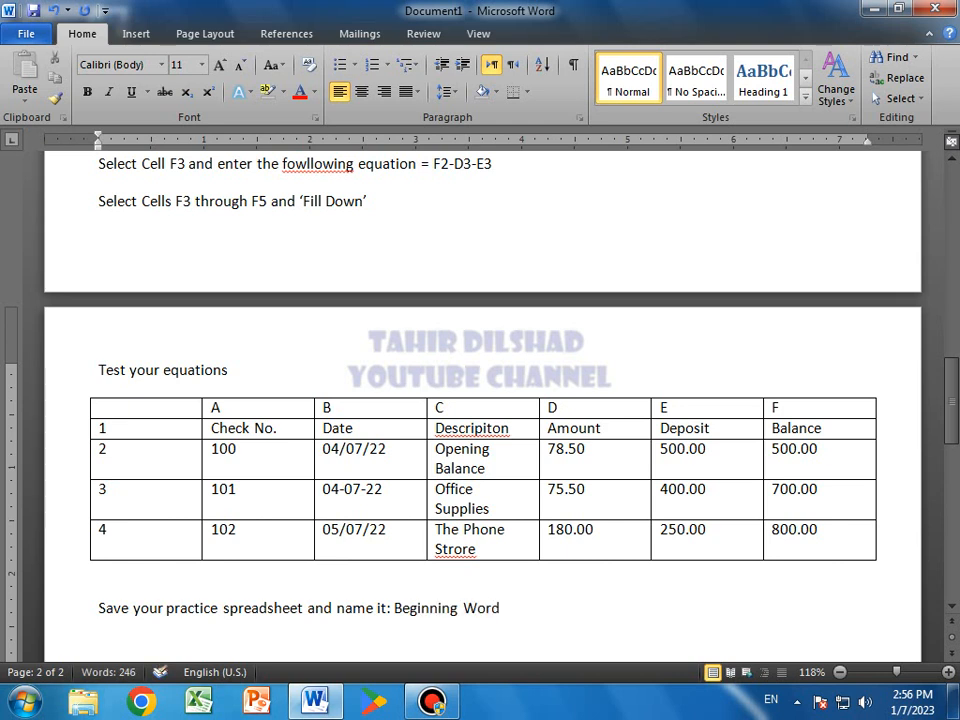
pyautogui.write(' Practice 16')
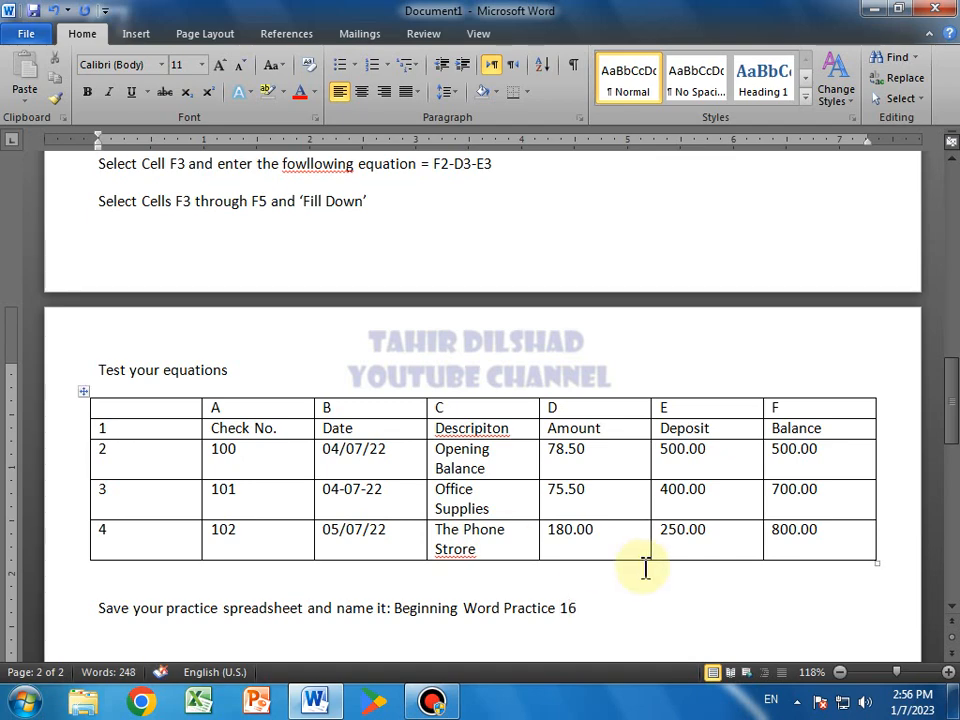
# Remove the extra space between paragraphs of the same style throughout the whole document.
pyautogui.scroll(15, 891, 639)
pyautogui.scroll(2, 895, 643)
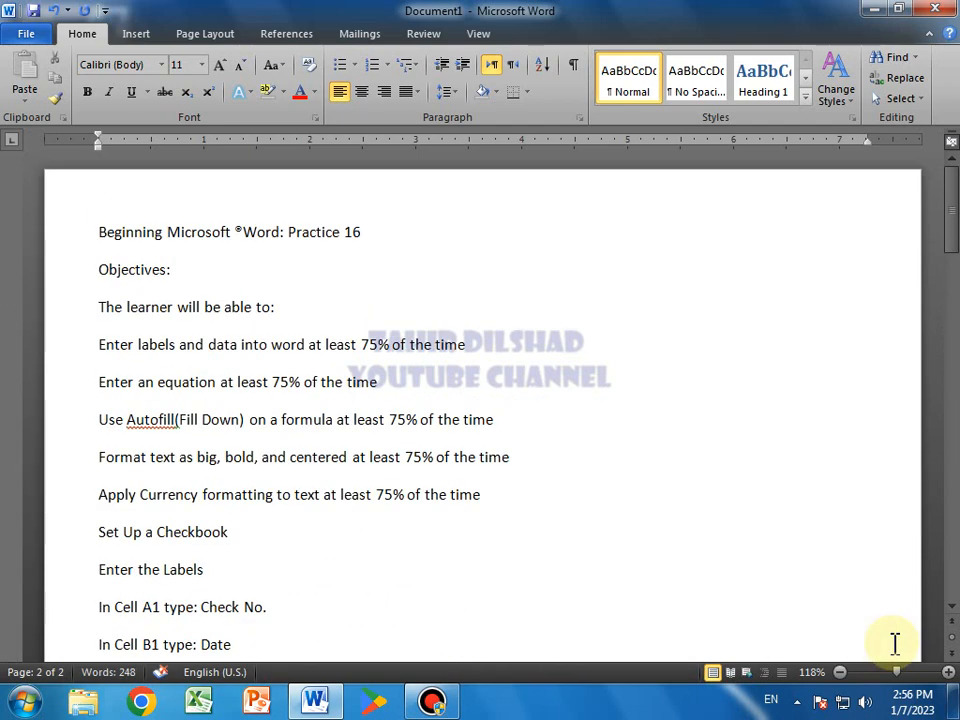
pyautogui.hotkey('ctrl', 'a')
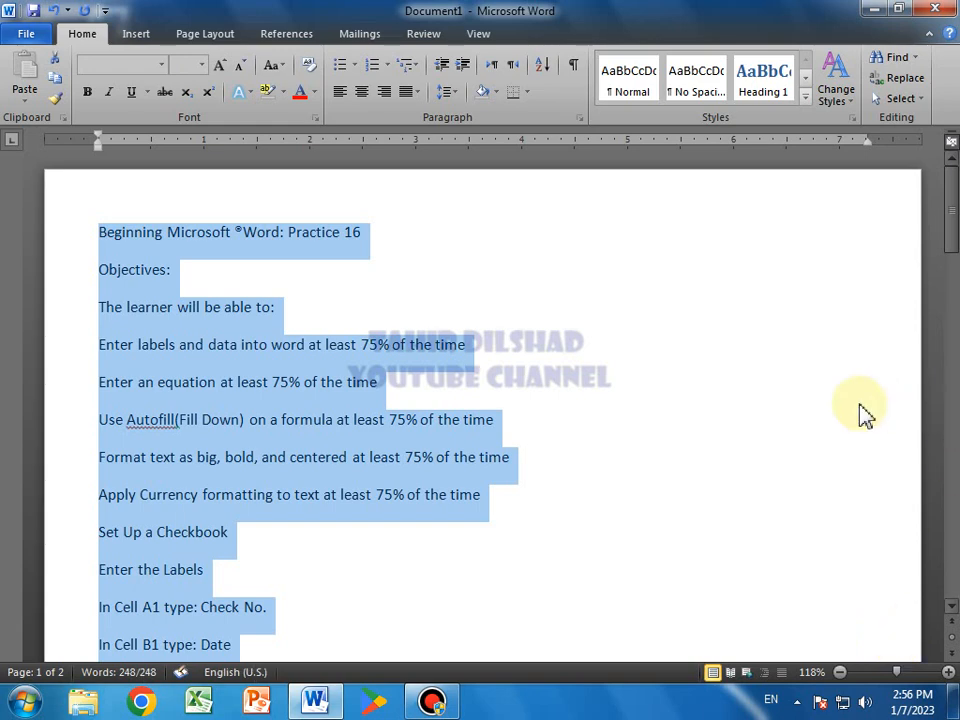
pyautogui.click(583, 119)
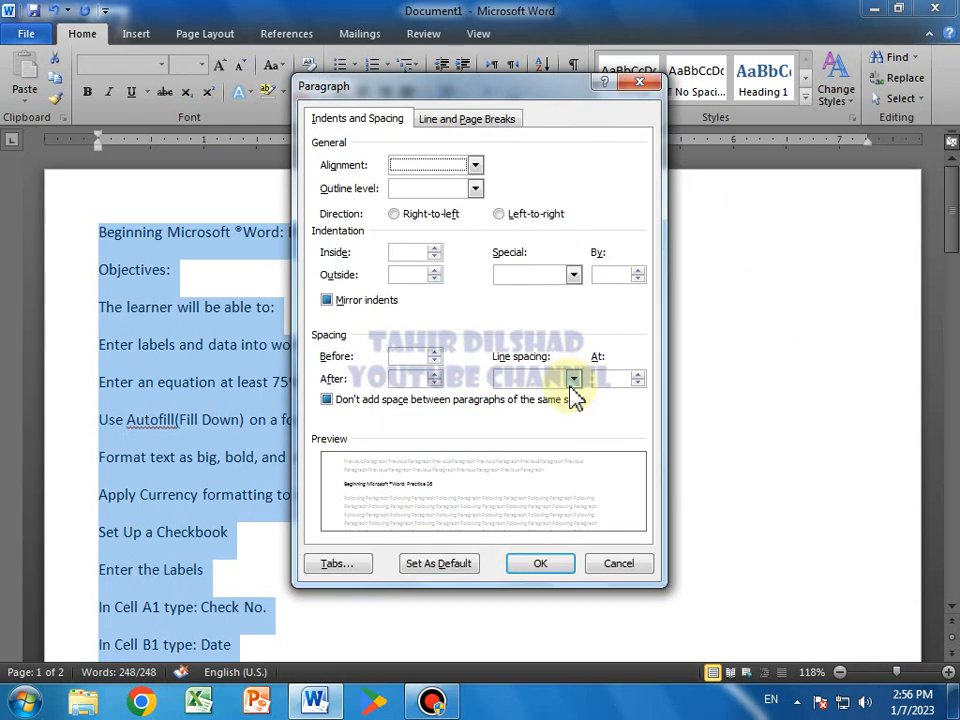
pyautogui.click(326, 399)
pyautogui.click(541, 564)
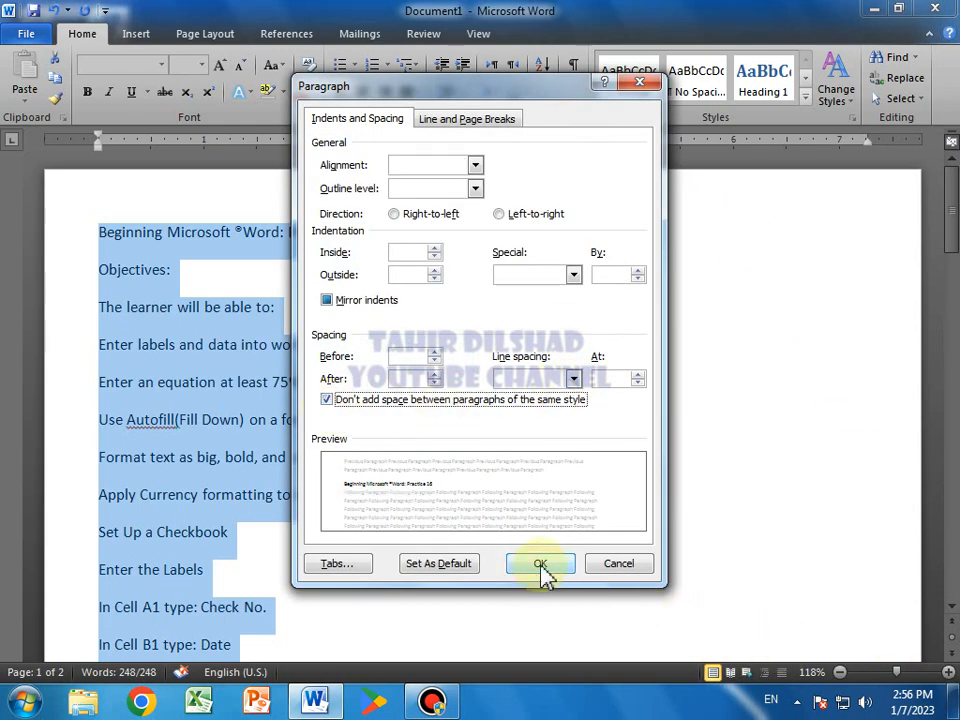
pyautogui.click(609, 535)
# Insert a blank line below the document title and another after the Currency formatting objective.
pyautogui.click(414, 241)
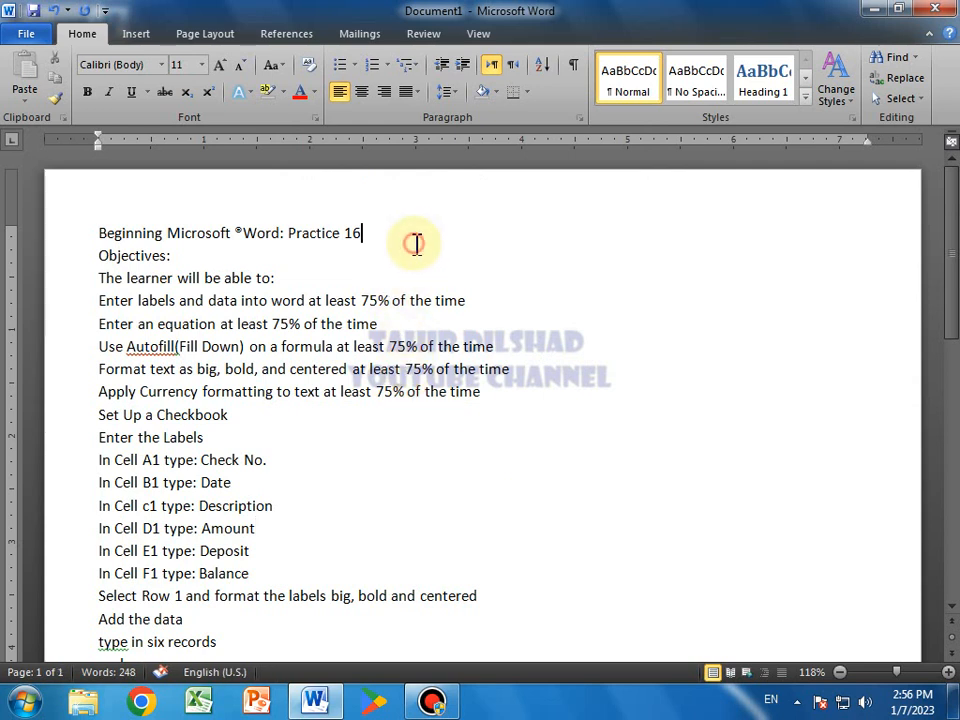
pyautogui.press('Return')
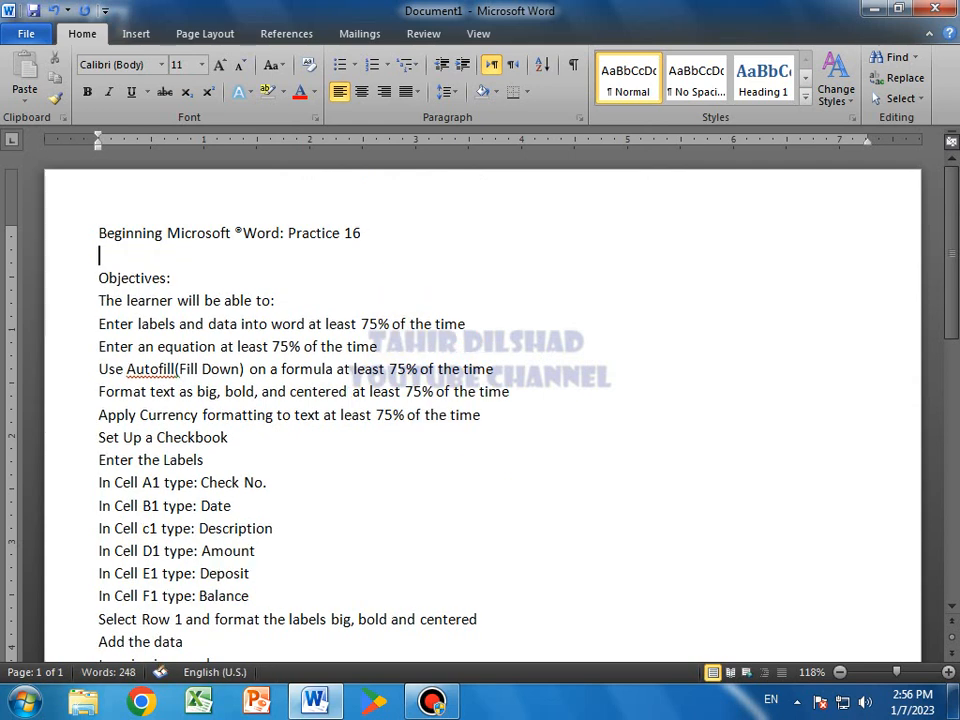
pyautogui.press('Down')
pyautogui.press('Down')
pyautogui.press('Down')
pyautogui.press('Down')
pyautogui.press('Down')
pyautogui.press('Down')
pyautogui.press('Down')
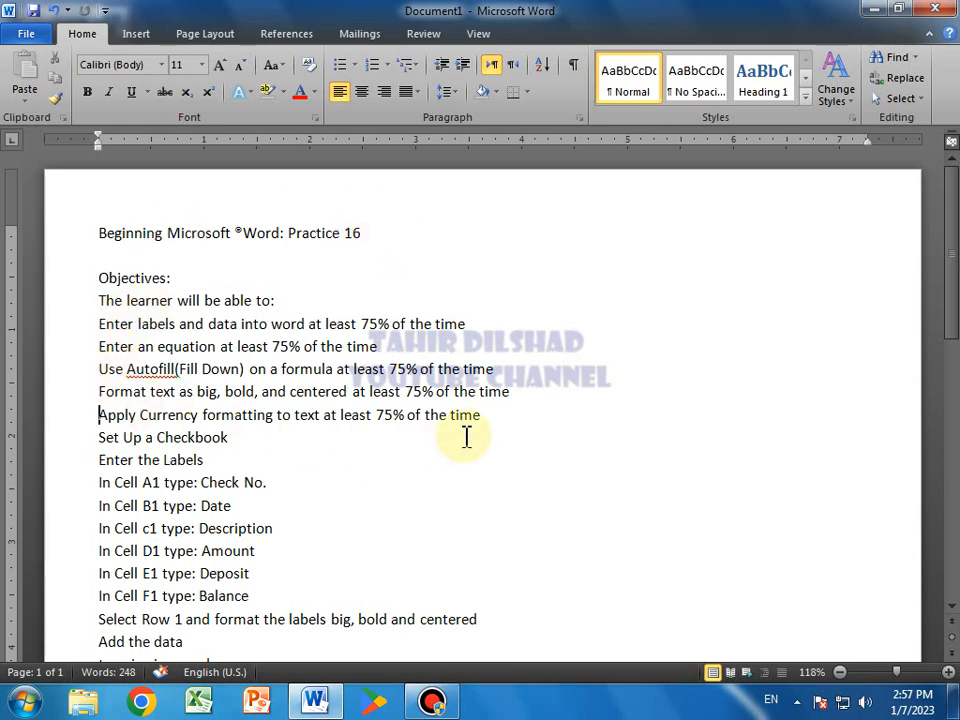
pyautogui.click(489, 414)
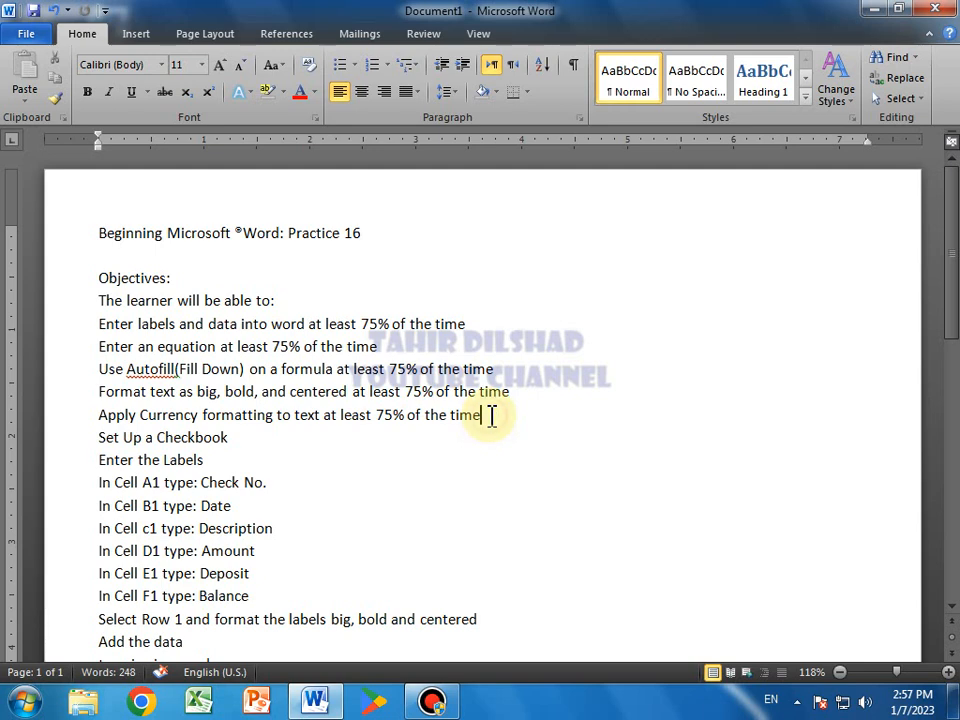
pyautogui.press('Return')
# Insert a blank line after the "In Cell F1 type: Balance" line and another after the Phone Company record.
pyautogui.scroll(-2, 501, 515)
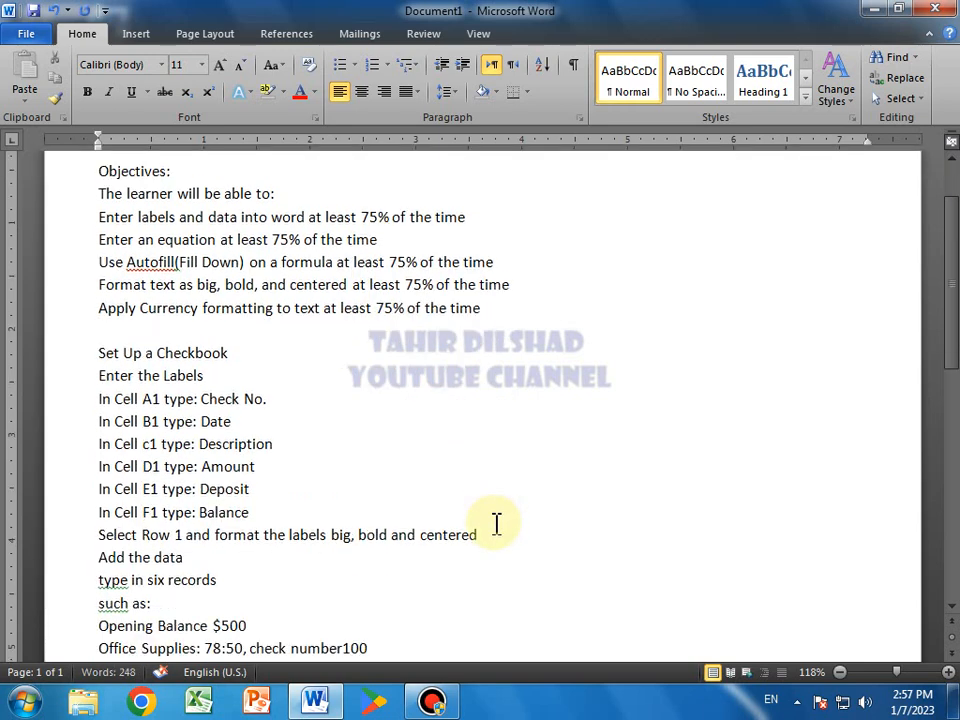
pyautogui.click(286, 506)
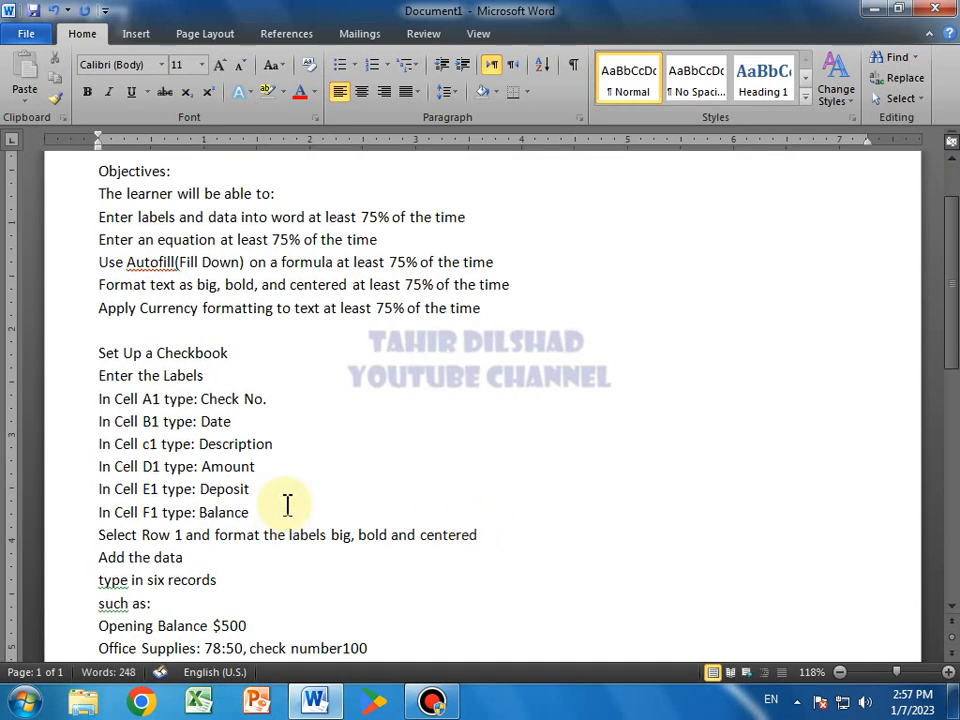
pyautogui.press('Return')
pyautogui.scroll(-2, 486, 495)
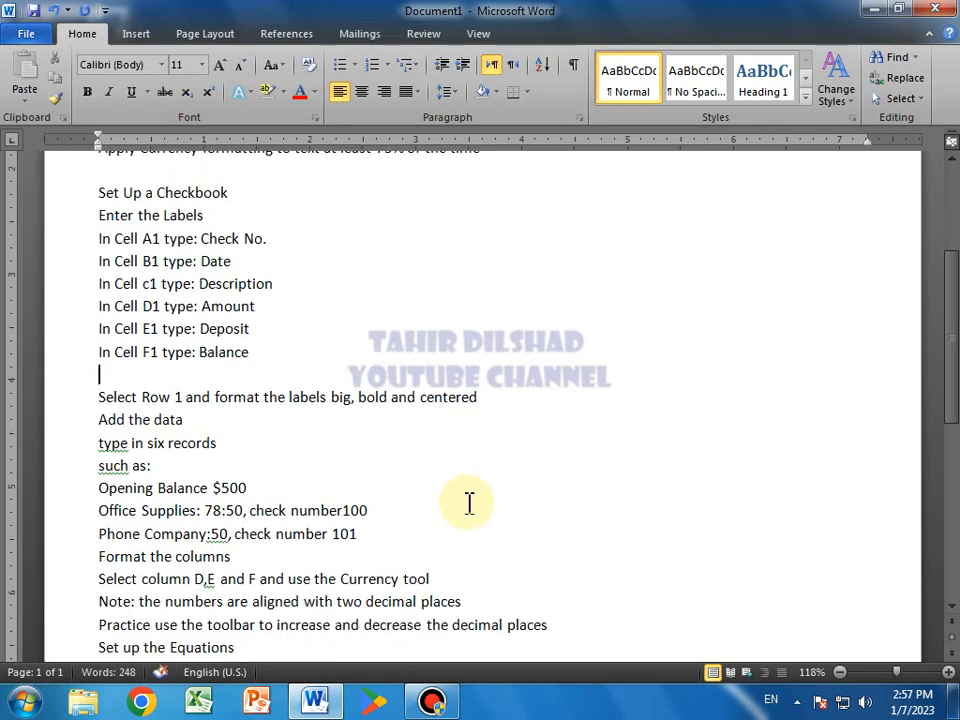
pyautogui.scroll(-1, 431, 519)
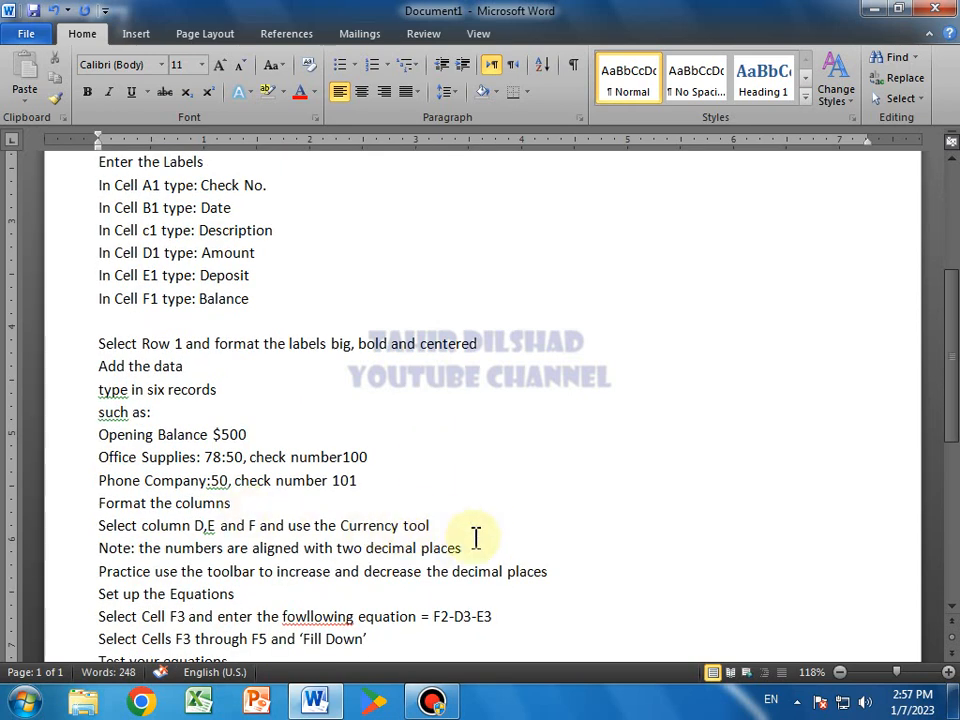
pyautogui.scroll(-1, 478, 533)
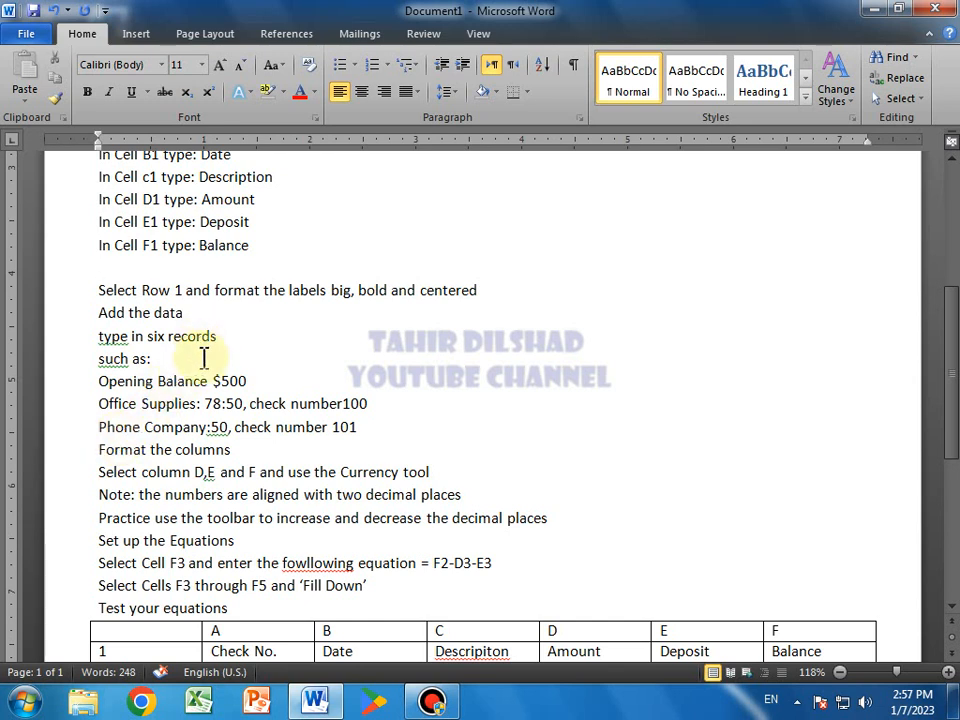
pyautogui.click(364, 429)
pyautogui.press('Return')
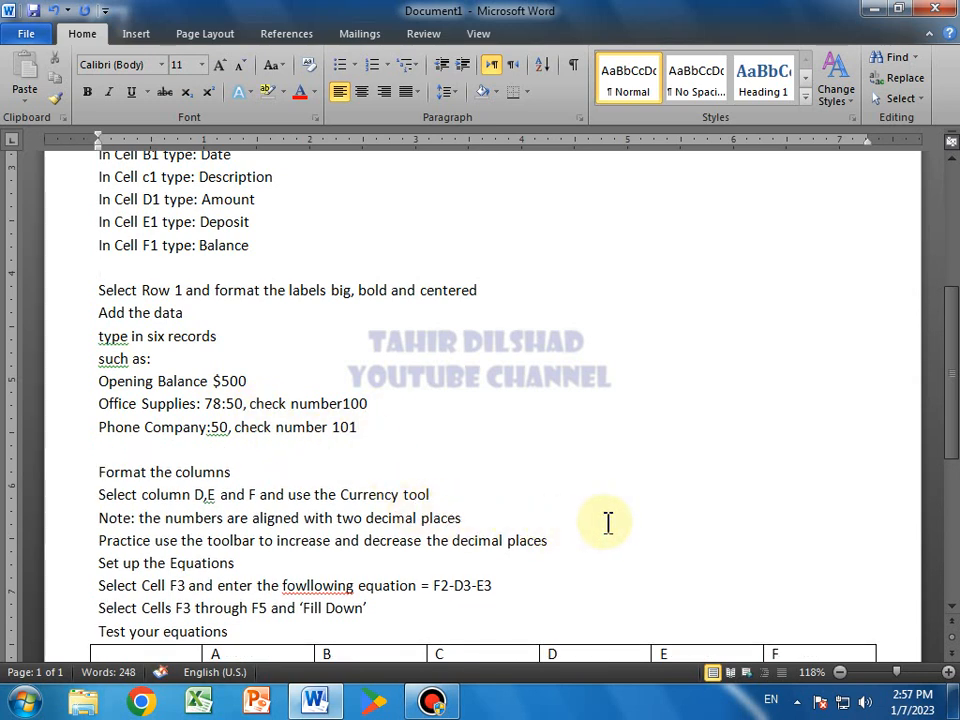
# Insert a blank line before "Set up the Equations" and another between "Test your equations" and the table.
pyautogui.scroll(-1, 607, 521)
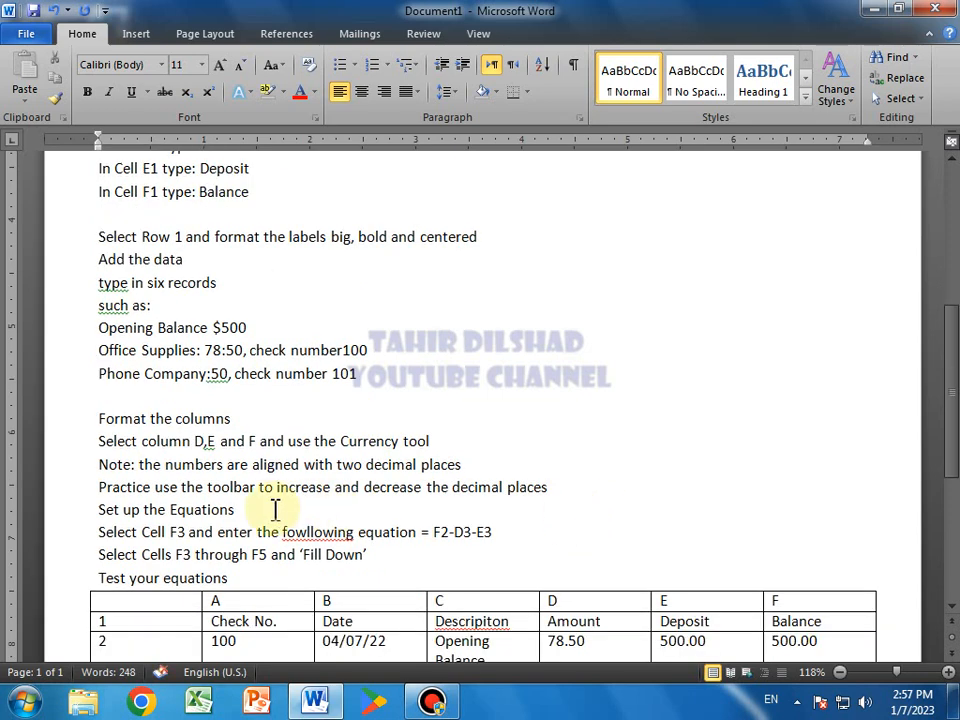
pyautogui.click(591, 486)
pyautogui.press('Return')
pyautogui.scroll(-3, 569, 531)
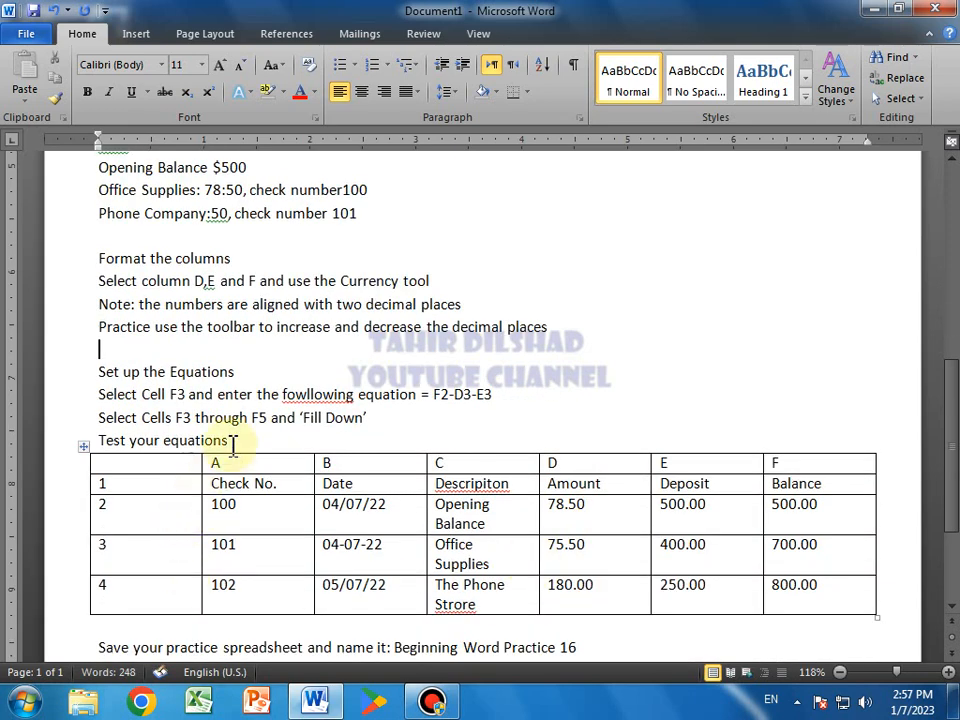
pyautogui.click(289, 437)
pyautogui.press('Return')
# Narrow the table's row-number column and columns A and B so that the Description entries fit on one line.
pyautogui.scroll(-3, 699, 519)
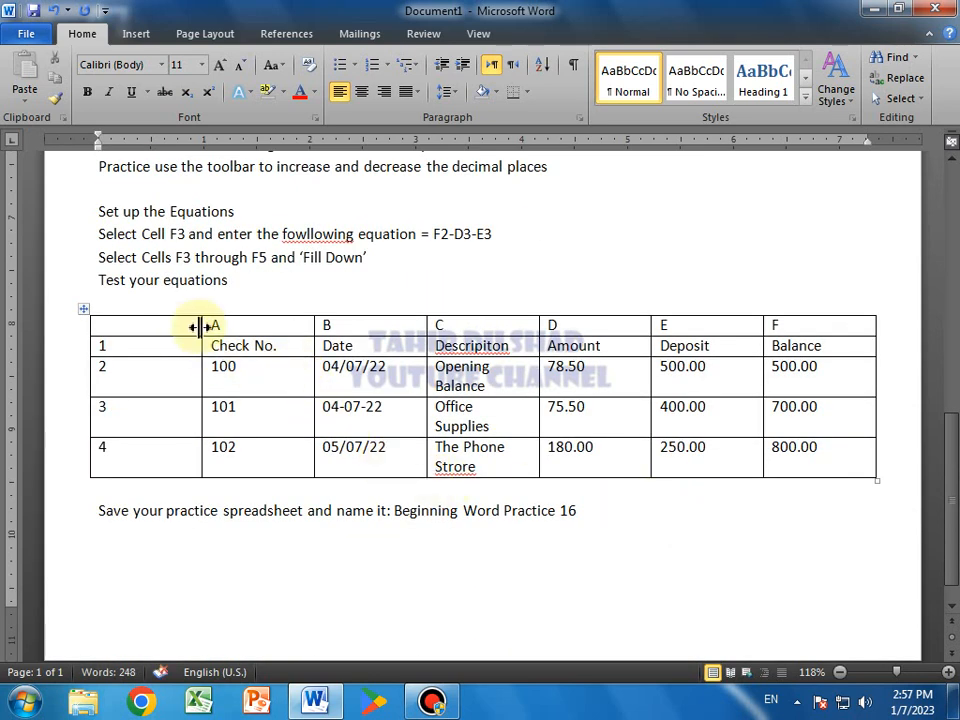
pyautogui.moveTo(199, 328); pyautogui.dragTo(131, 332)
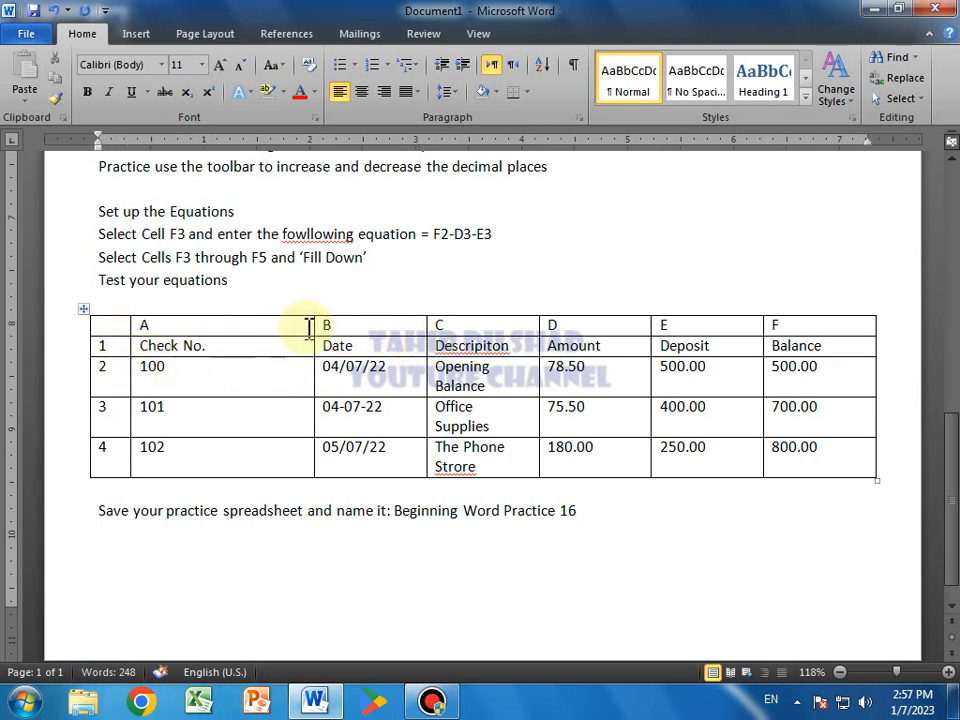
pyautogui.moveTo(314, 326); pyautogui.dragTo(237, 330)
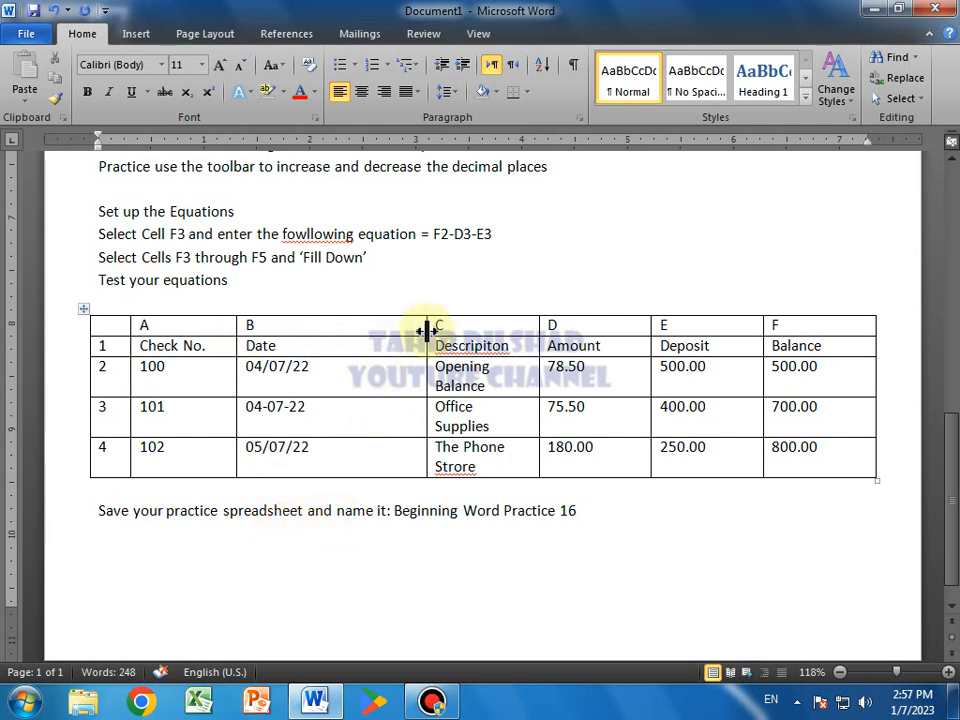
pyautogui.moveTo(427, 332); pyautogui.dragTo(367, 336)
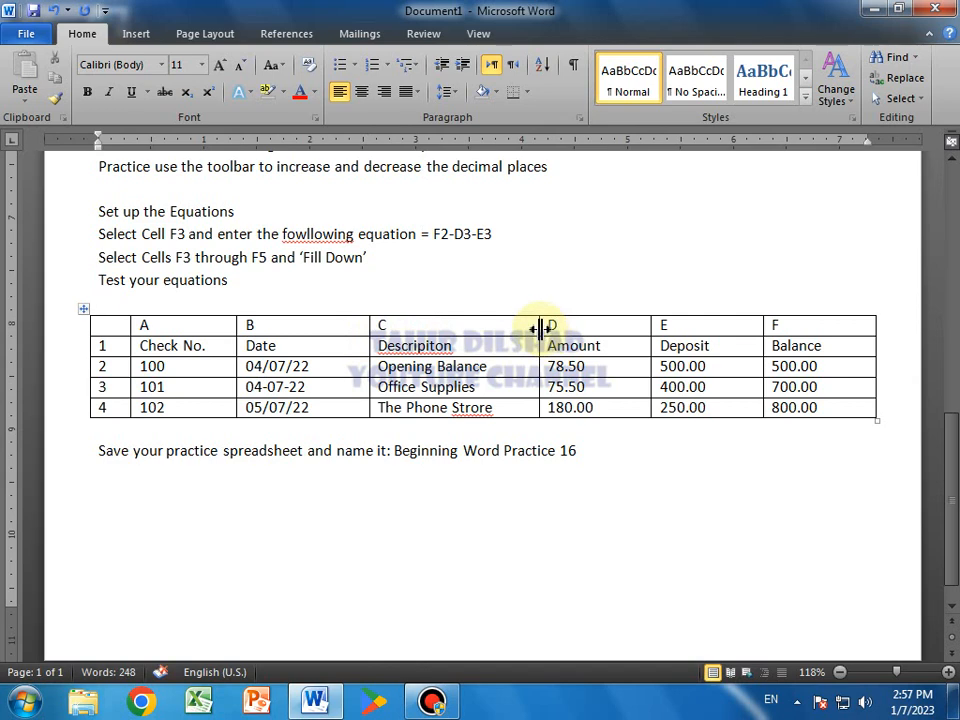
# Center the text in all cells of the checkbook table.
pyautogui.moveTo(111, 324); pyautogui.dragTo(822, 407)
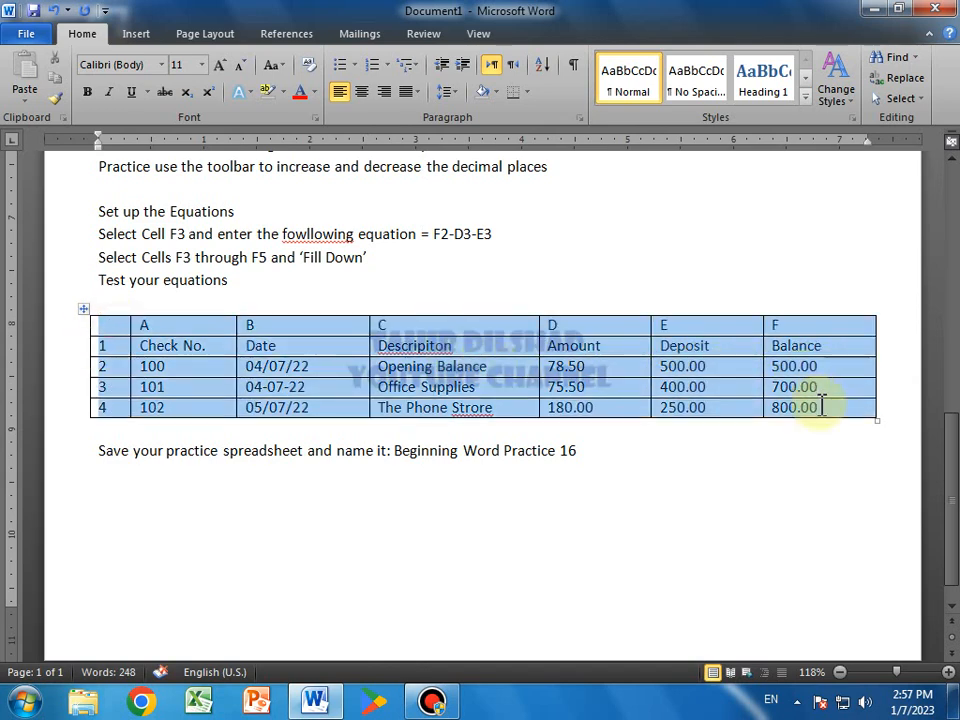
pyautogui.click(362, 91)
pyautogui.click(731, 525)
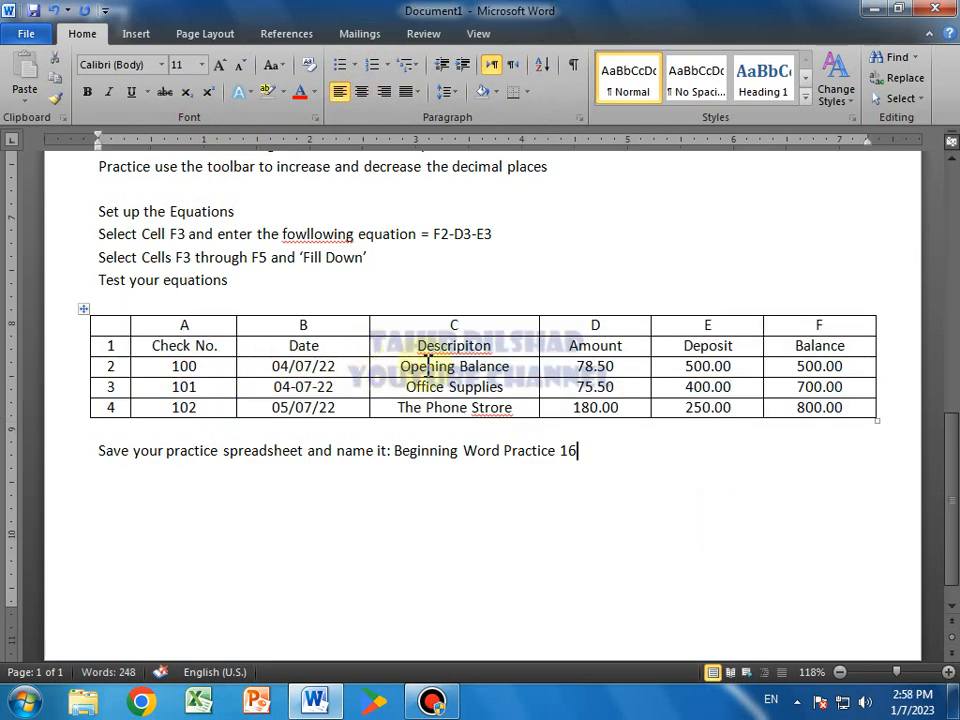
pyautogui.moveTo(555, 367); pyautogui.dragTo(834, 411)
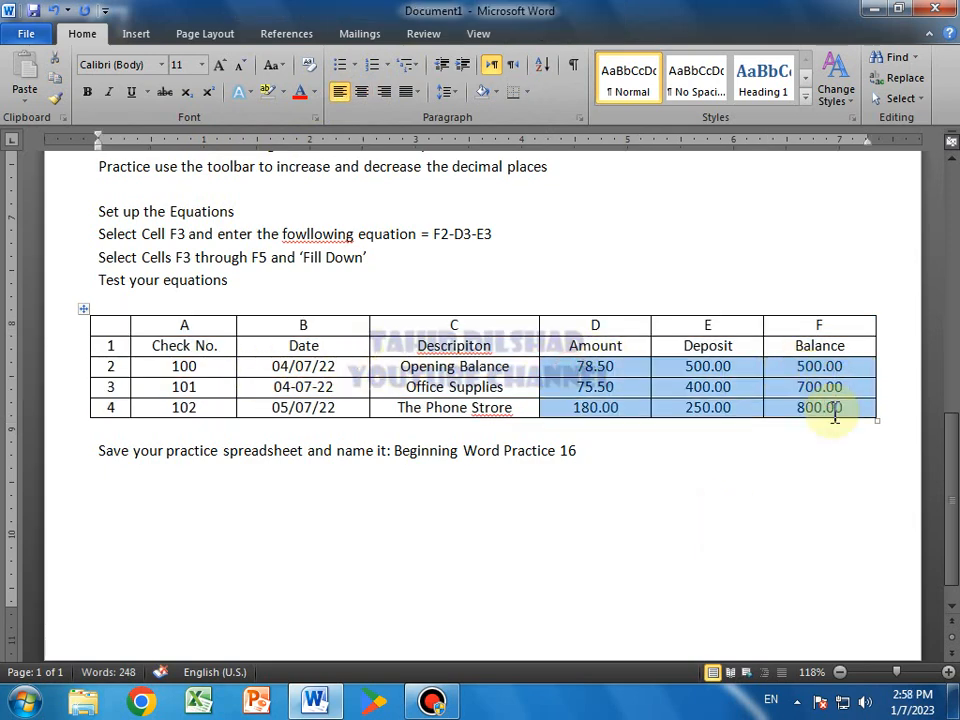
pyautogui.rightClick(625, 384)
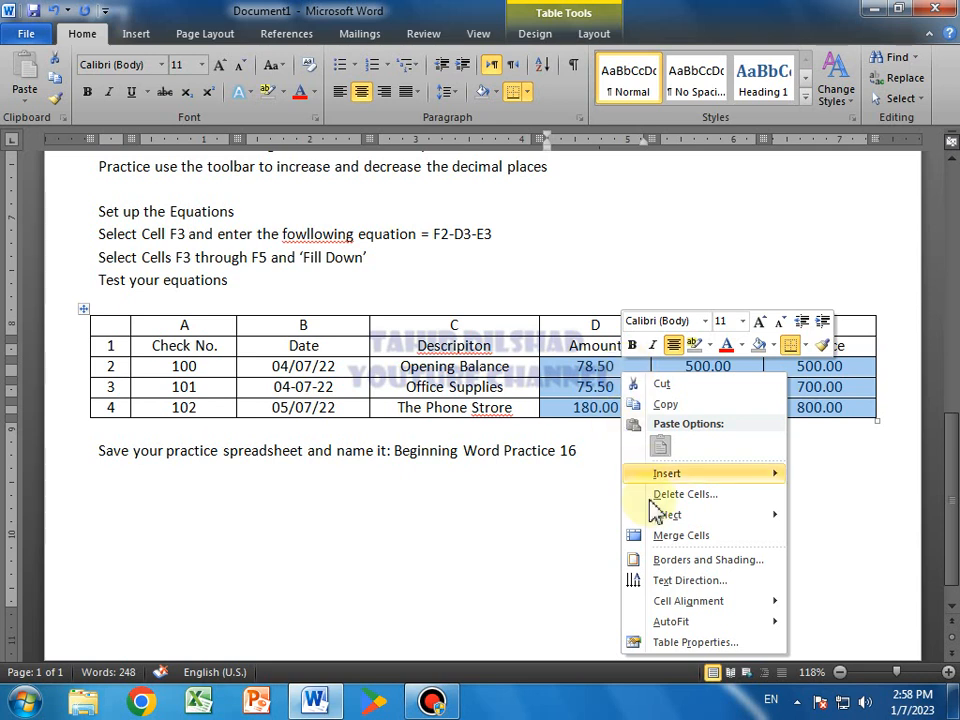
pyautogui.moveTo(678, 612)
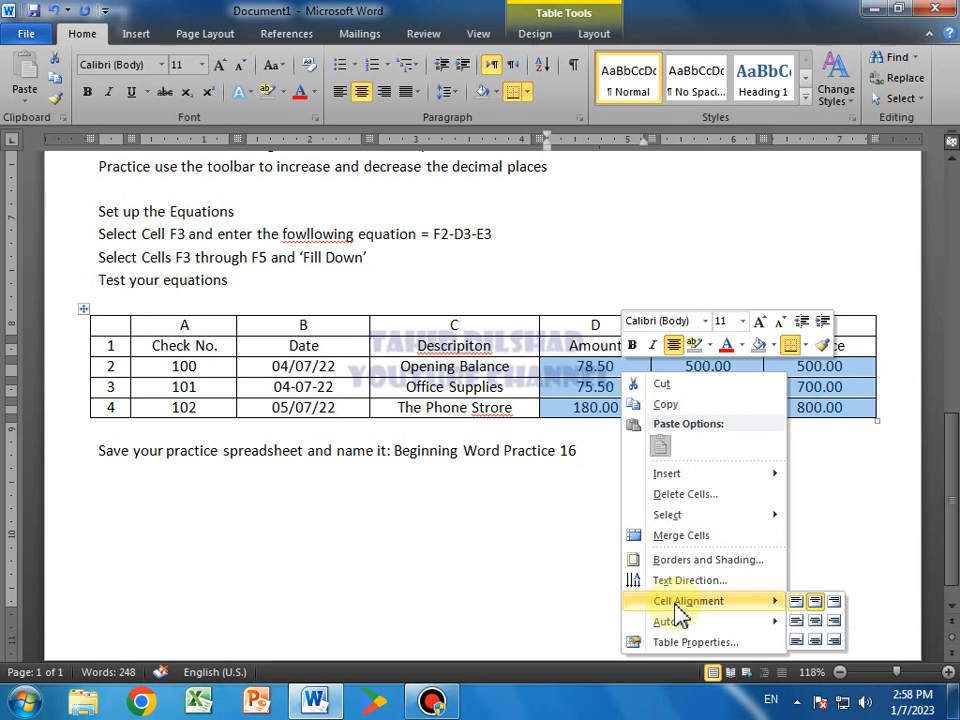
pyautogui.click(518, 535)
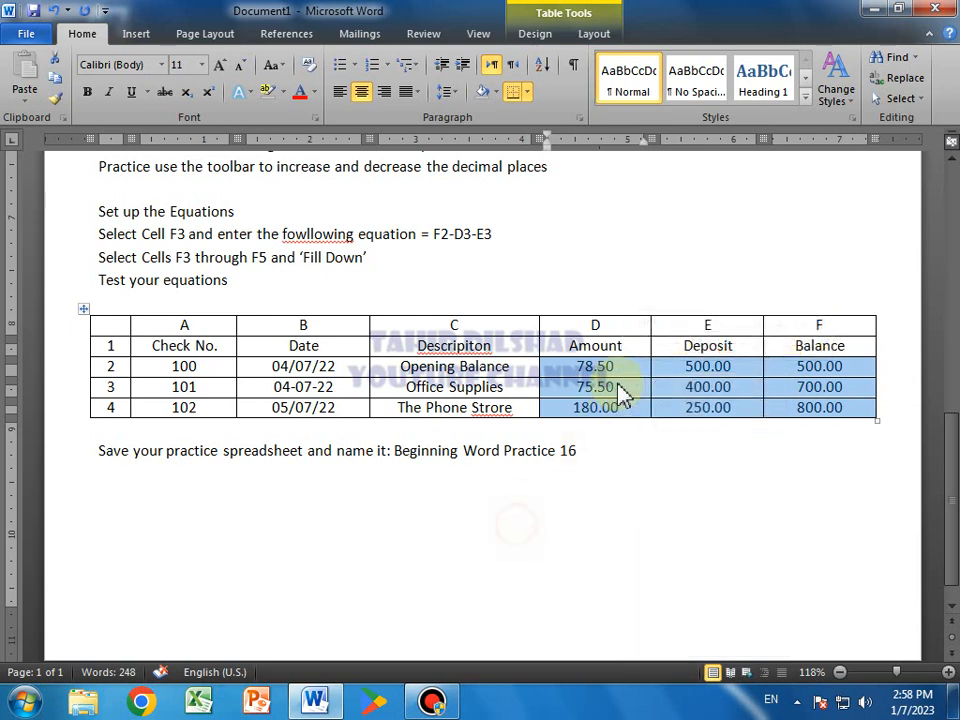
# Put a $ sign in front of every value in the table's Amount and Deposit columns.
pyautogui.click(611, 369)
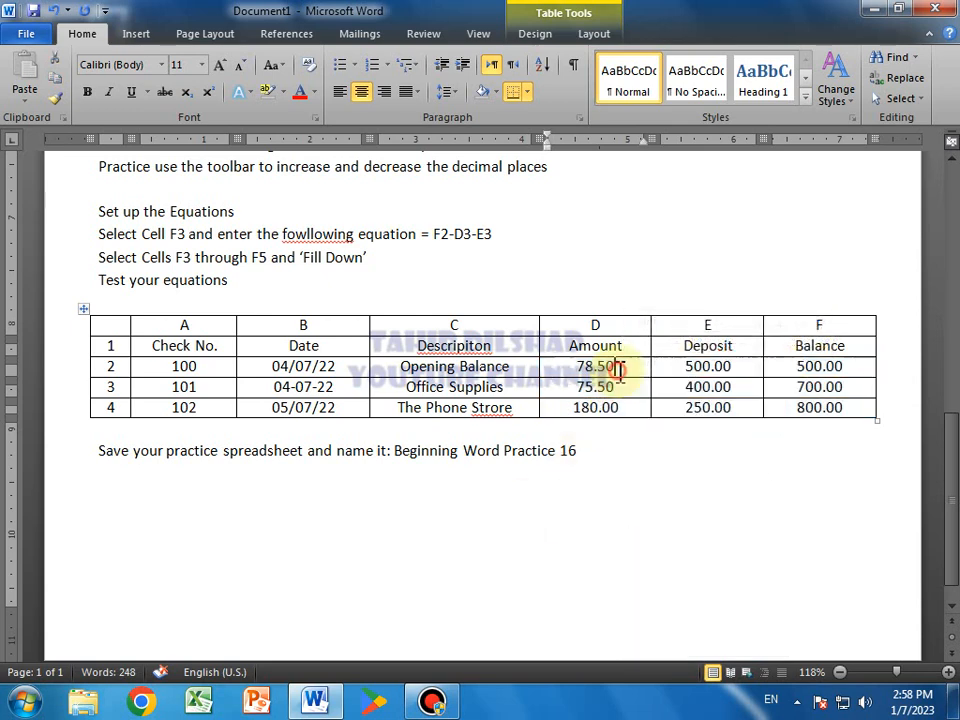
pyautogui.click(553, 369)
pyautogui.write('$')
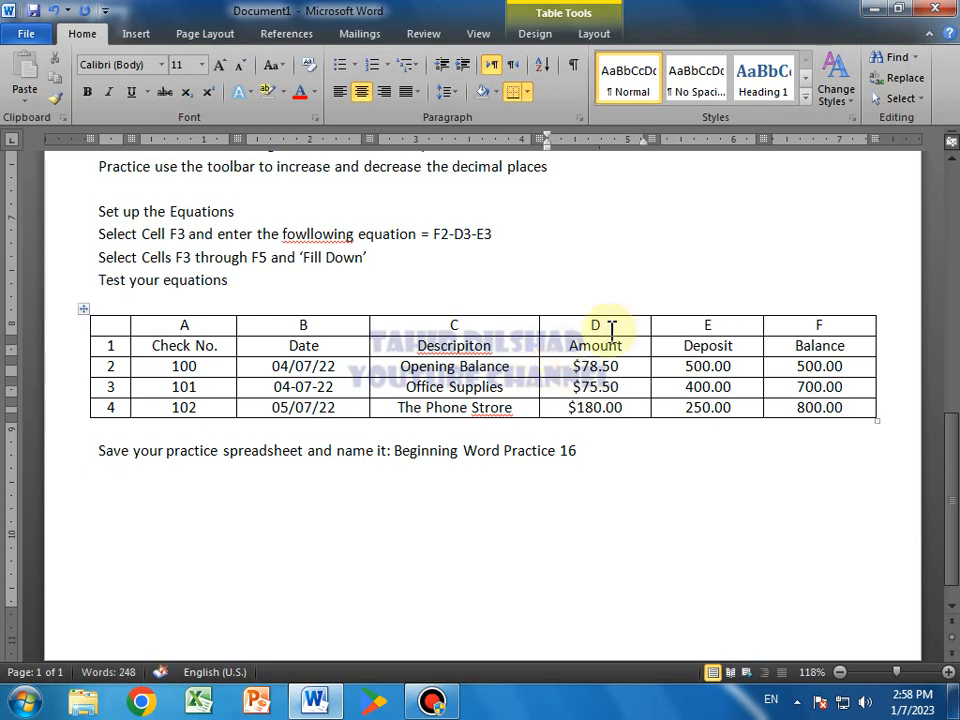
pyautogui.click(680, 366)
pyautogui.write('$')
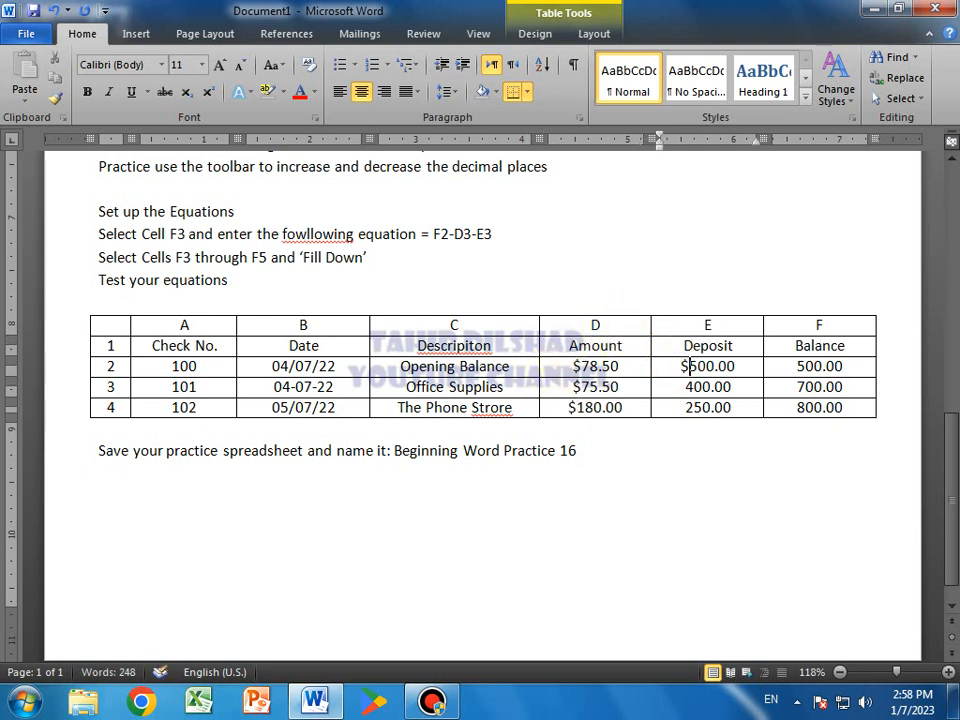
pyautogui.click(685, 387)
pyautogui.write('$')
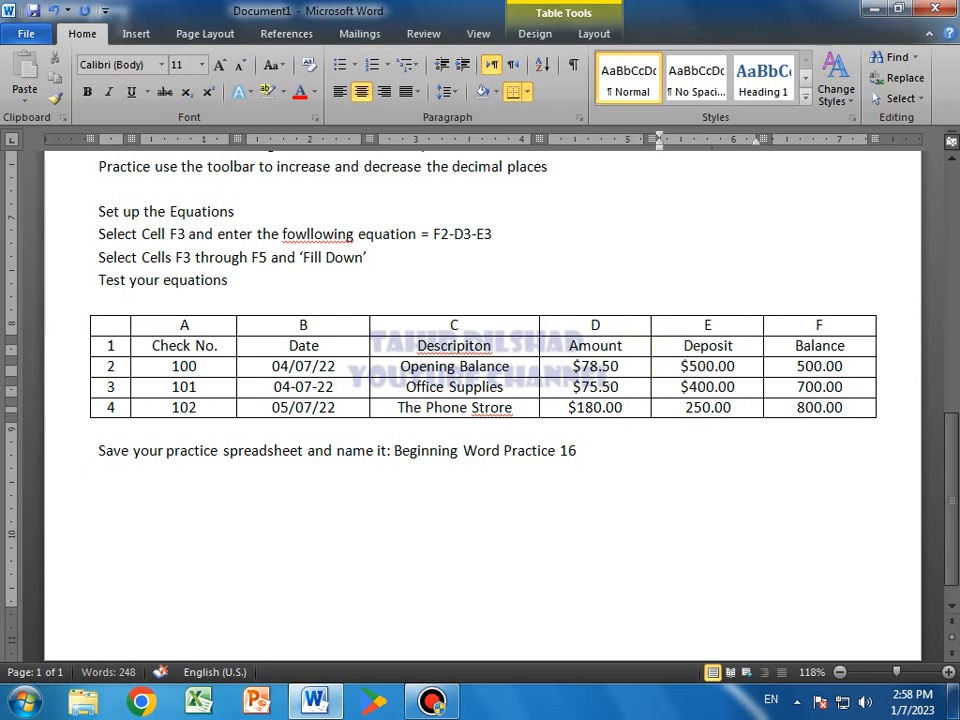
pyautogui.click(686, 407)
pyautogui.write('$')
# Put a $ sign in front of the three values in the table's Balance column.
pyautogui.click(790, 367)
pyautogui.write('$')
pyautogui.write('$')
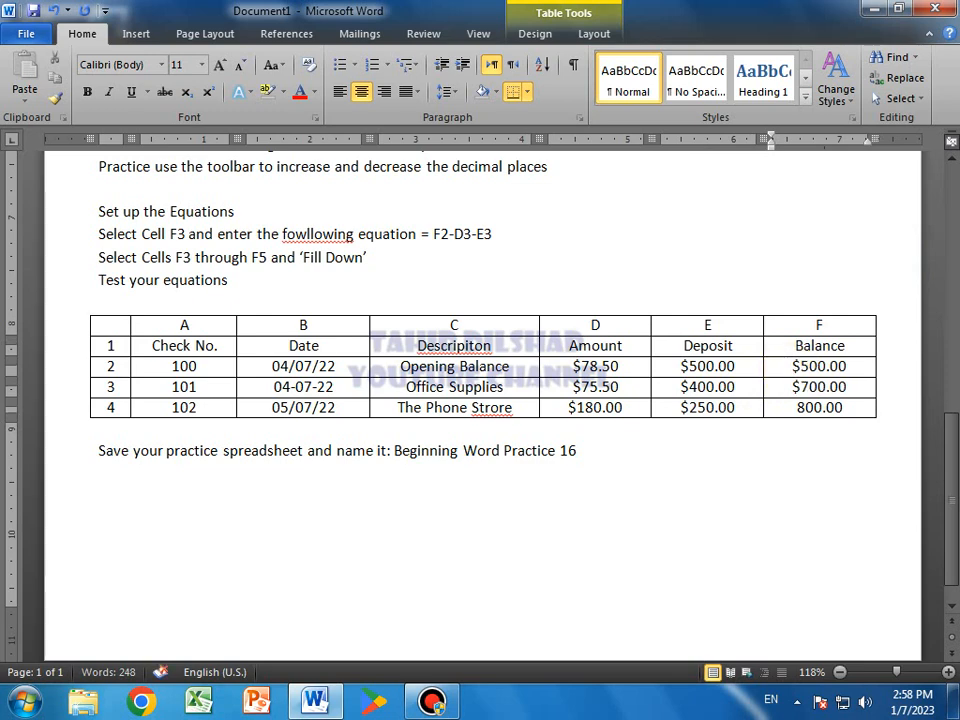
pyautogui.write('$')
# Enlarge the document title "Beginning Microsoft ®Word: Practice 16" to 24 pt and make it bold.
pyautogui.scroll(10, 790, 483)
pyautogui.scroll(1, 790, 484)
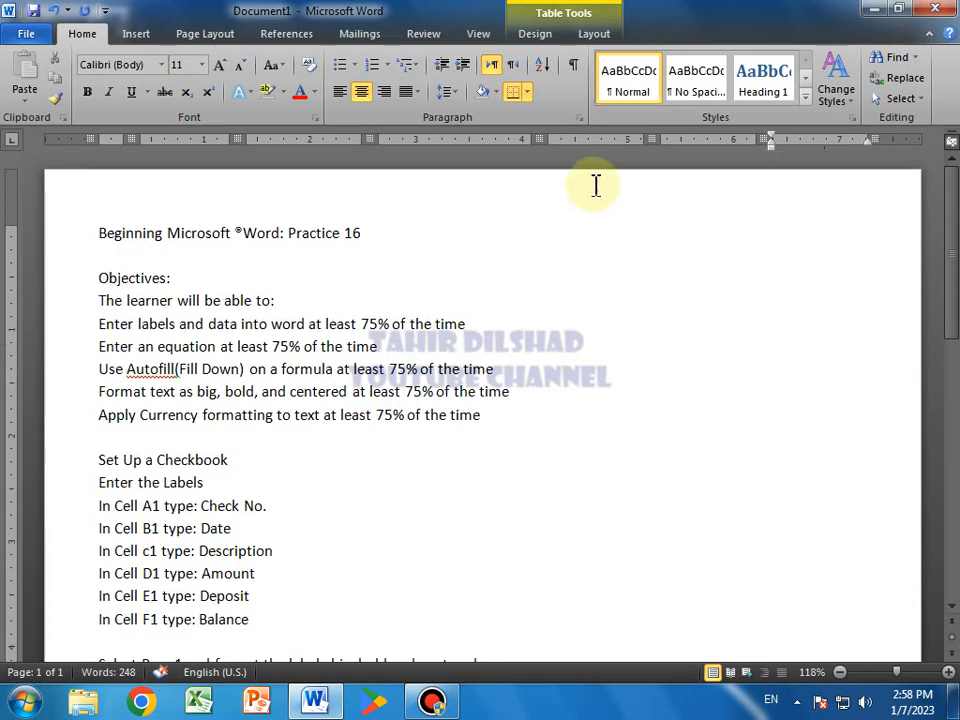
pyautogui.moveTo(390, 230); pyautogui.dragTo(8, 213)
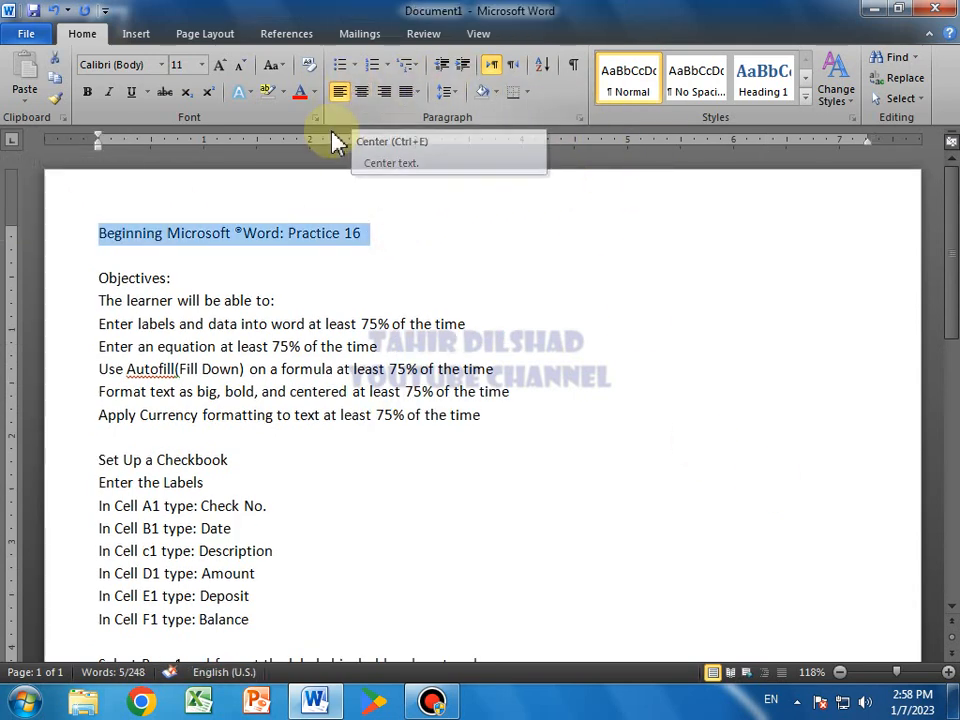
pyautogui.click(221, 68)
pyautogui.click(221, 68)
pyautogui.click(221, 68)
pyautogui.click(221, 68)
pyautogui.click(221, 68)
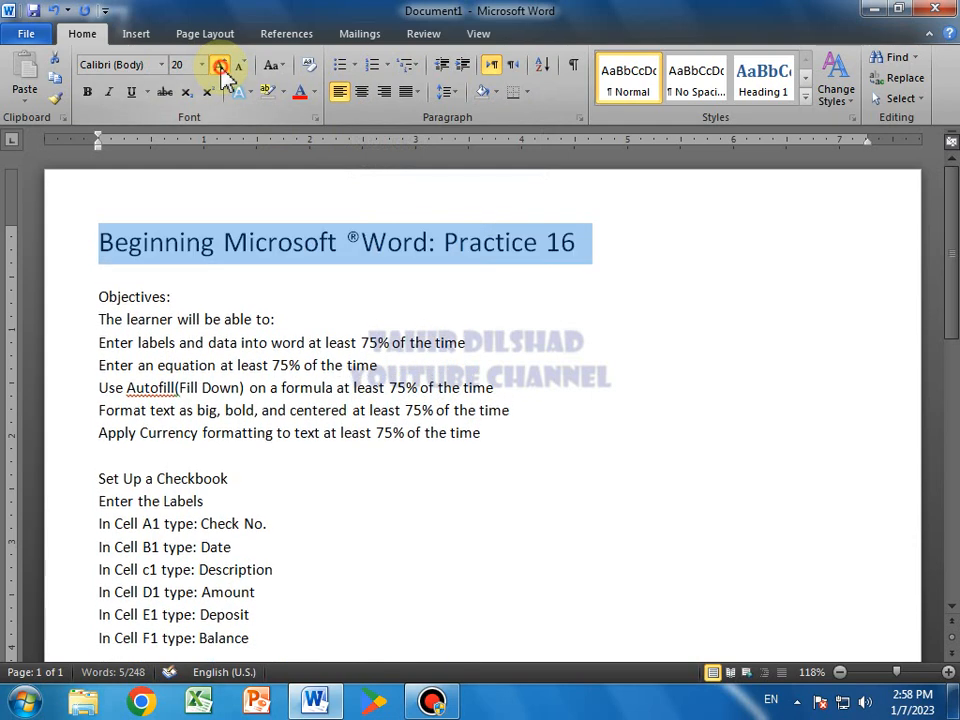
pyautogui.click(221, 68)
pyautogui.click(221, 68)
pyautogui.click(87, 91)
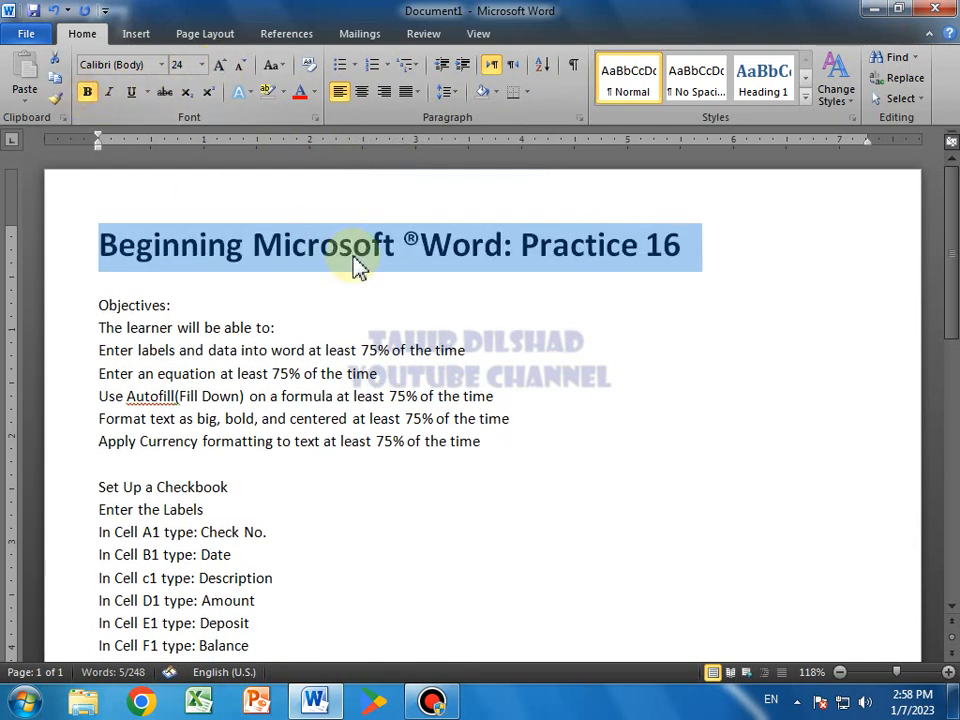
pyautogui.click(490, 360)
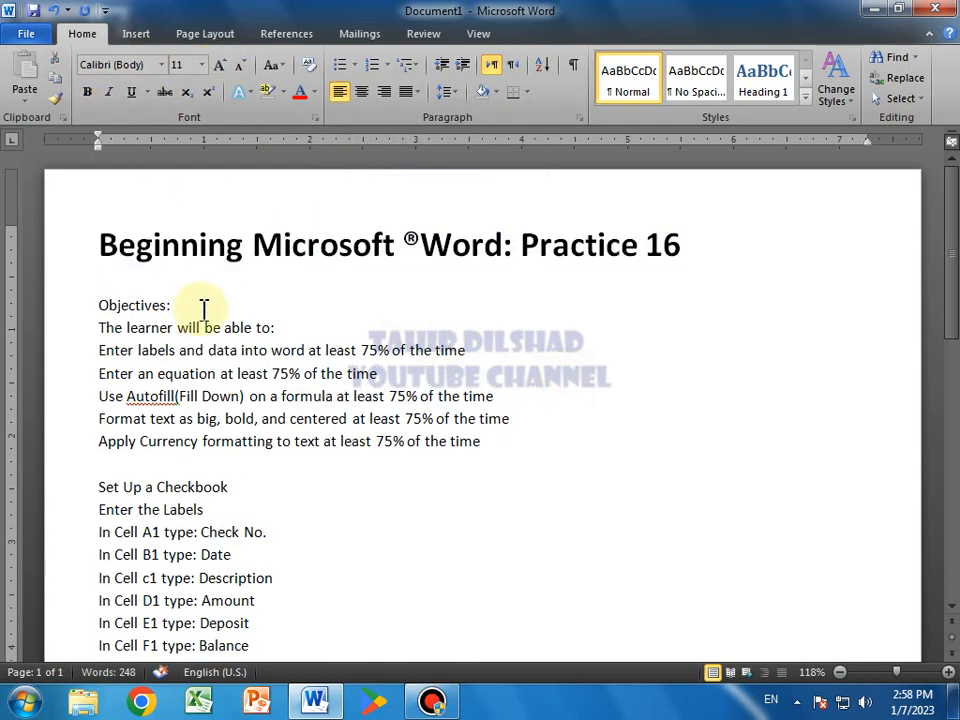
# Format the "Objectives:" heading as bold italic at 18 pt.
pyautogui.moveTo(203, 307); pyautogui.dragTo(75, 303)
pyautogui.click(87, 91)
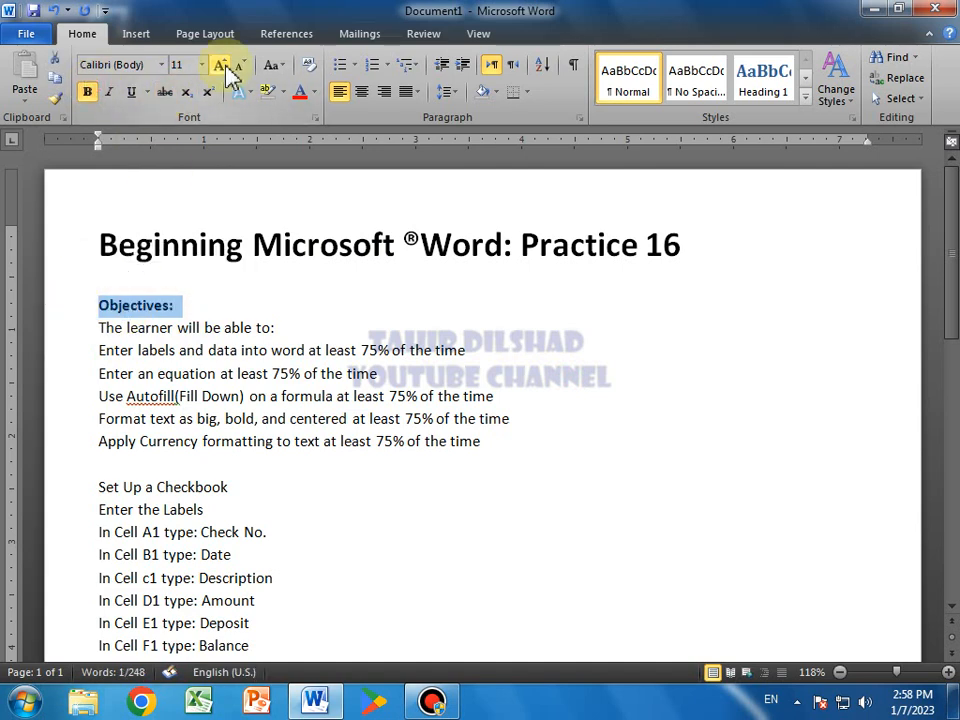
pyautogui.click(221, 65)
pyautogui.click(221, 65)
pyautogui.click(221, 65)
pyautogui.click(221, 65)
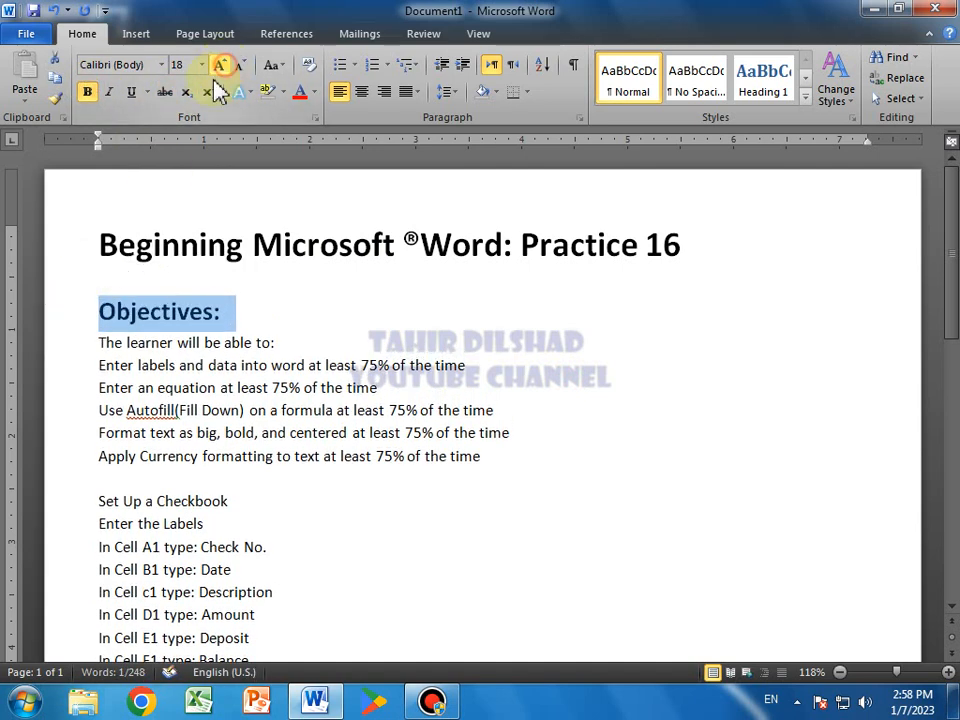
pyautogui.click(109, 91)
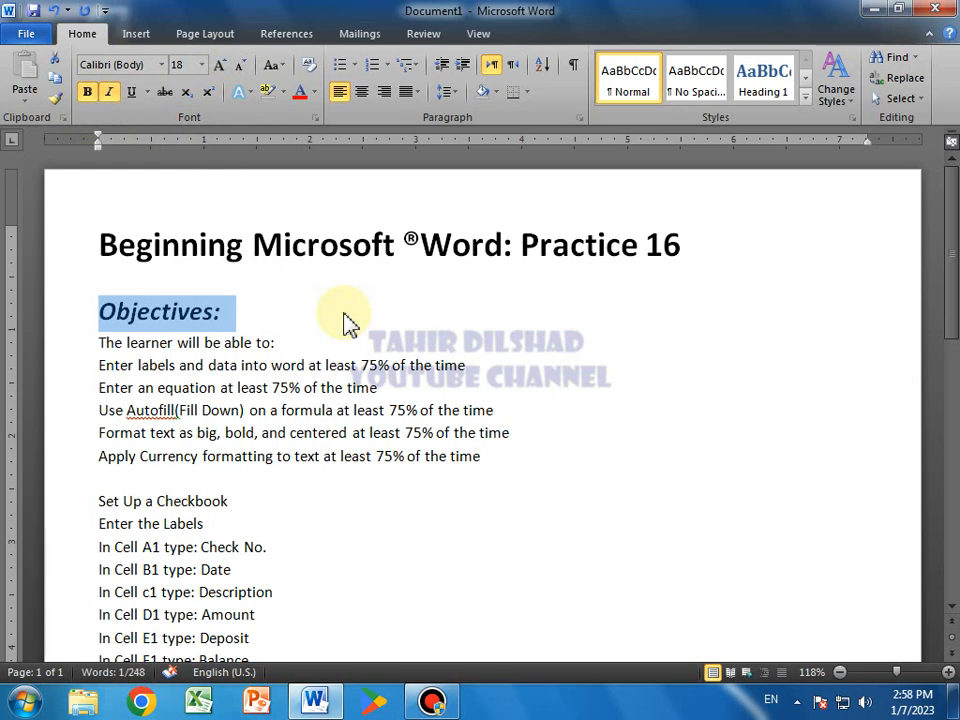
# Copy the "Objectives:" heading's formatting onto the "Set Up a Checkbook" line with Format Painter.
pyautogui.scroll(-1, 495, 495)
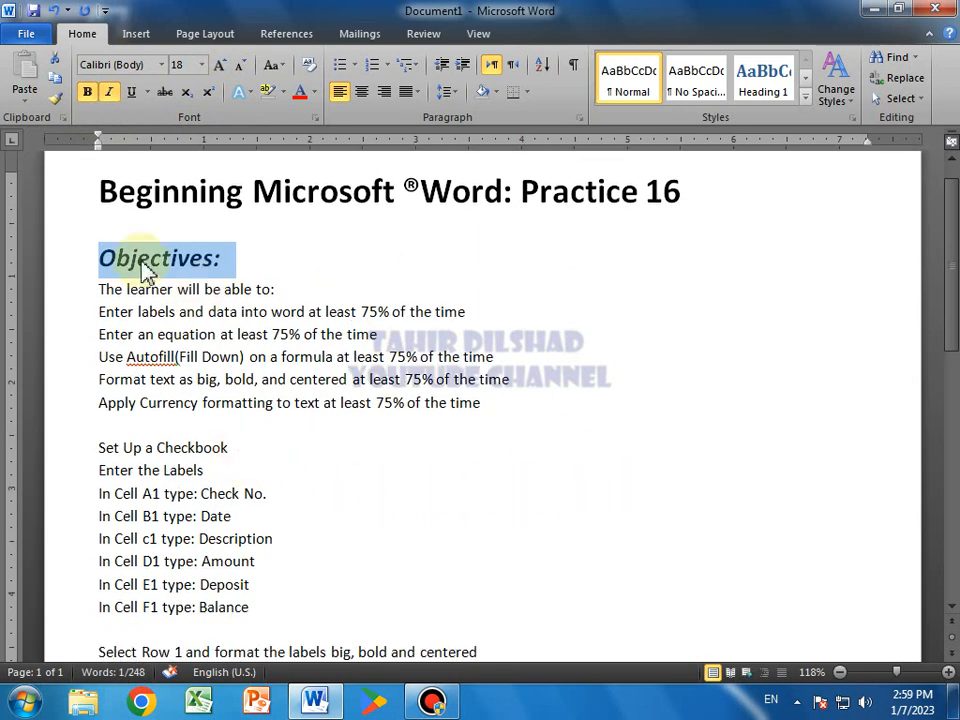
pyautogui.click(57, 100)
pyautogui.click(21, 440)
pyautogui.scroll(-2, 448, 521)
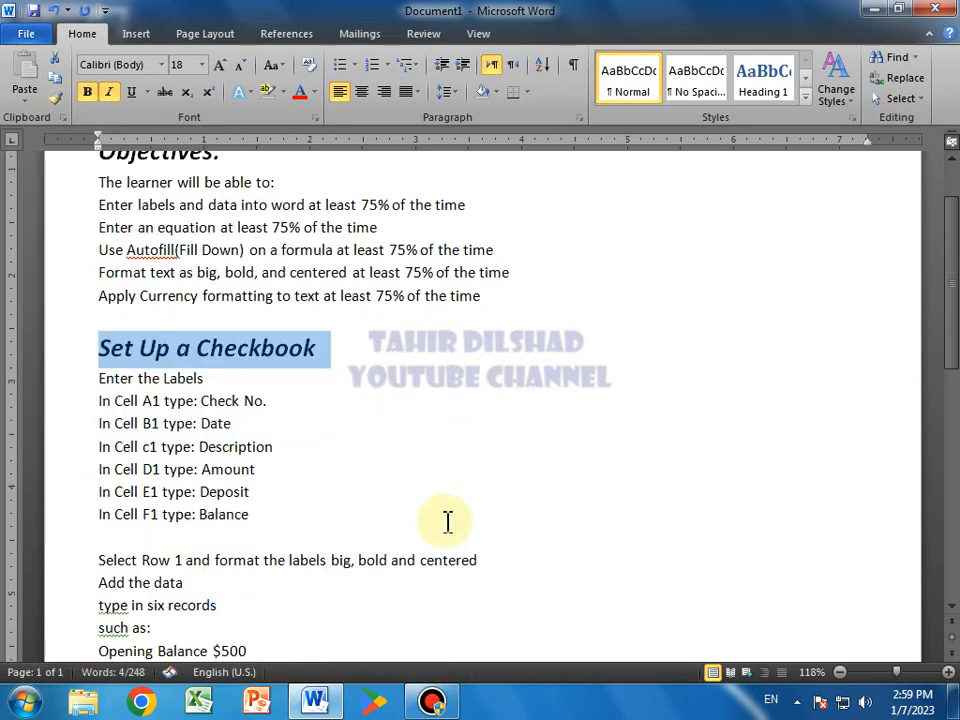
# Copy the "Set Up a Checkbook" formatting onto the "Add the data" line and reduce that line to 14 pt.
pyautogui.click(56, 98)
pyautogui.scroll(-2, 375, 500)
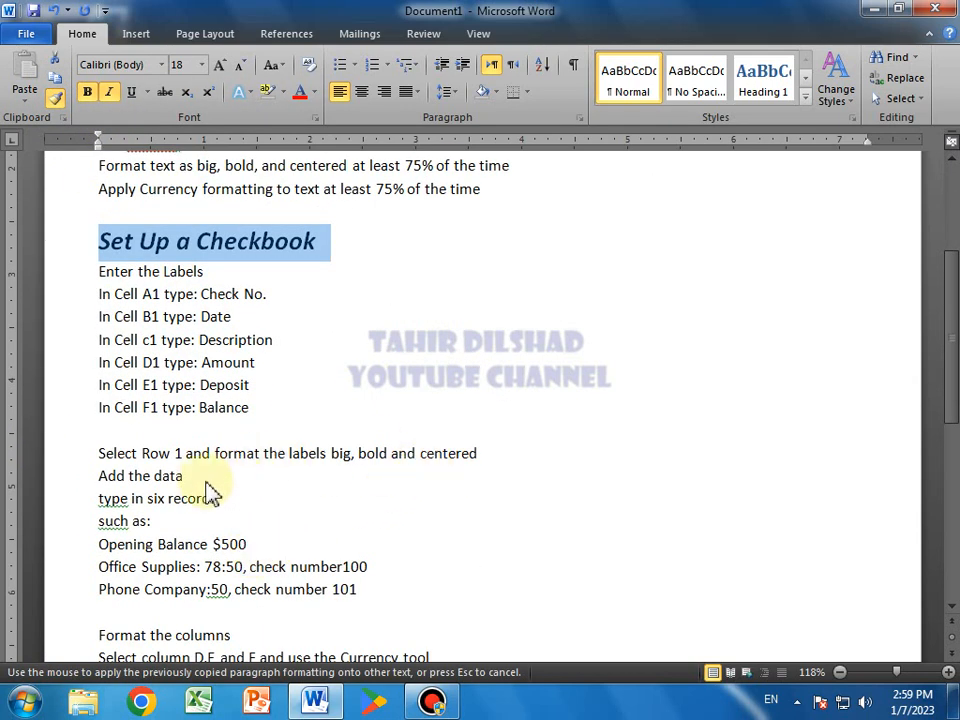
pyautogui.moveTo(180, 476); pyautogui.dragTo(72, 480)
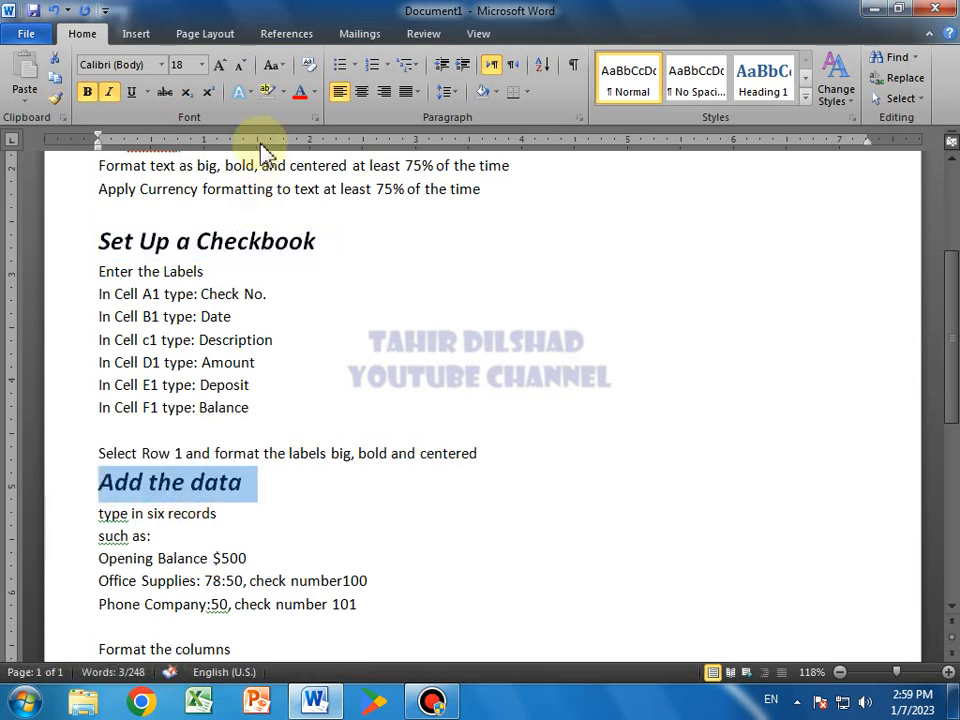
pyautogui.click(241, 66)
pyautogui.click(241, 66)
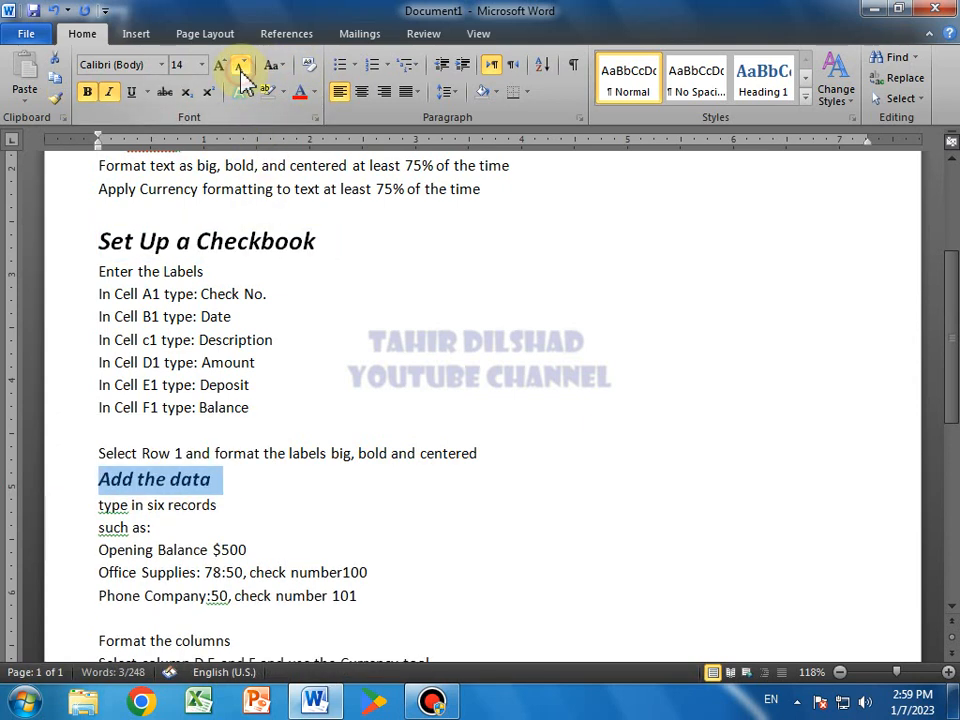
# Copy the "Add the data" formatting onto the "Format the columns" line with Format Painter.
pyautogui.click(55, 97)
pyautogui.scroll(-2, 440, 565)
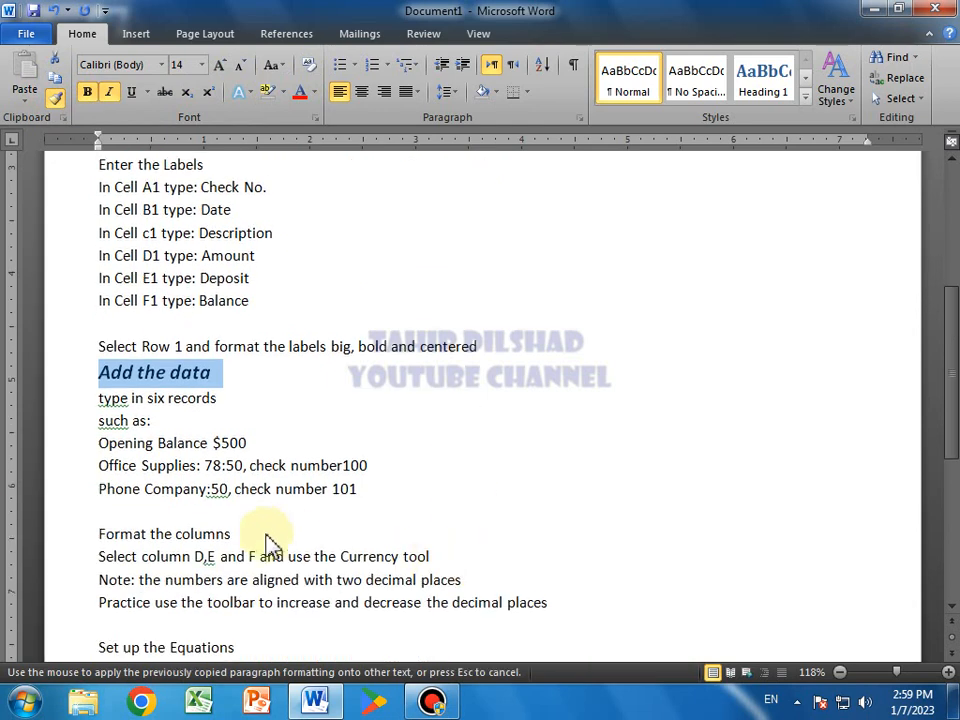
pyautogui.moveTo(228, 538); pyautogui.dragTo(75, 545)
pyautogui.scroll(-2, 340, 482)
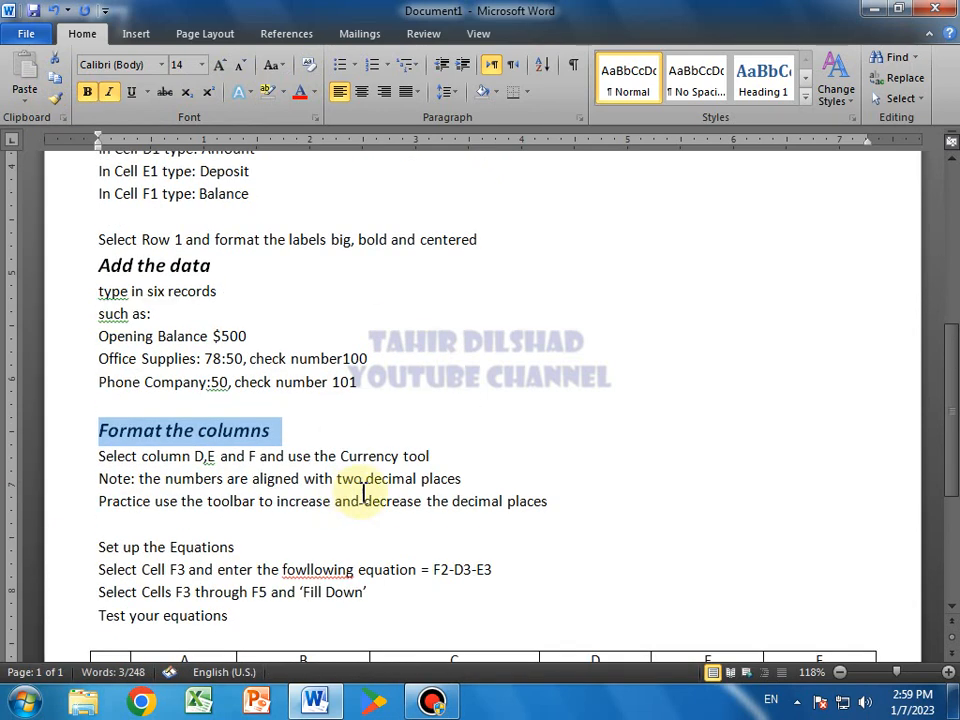
# Copy the "Format the columns" formatting onto the table's column letters A to F and center them.
pyautogui.click(57, 98)
pyautogui.scroll(-1, 388, 385)
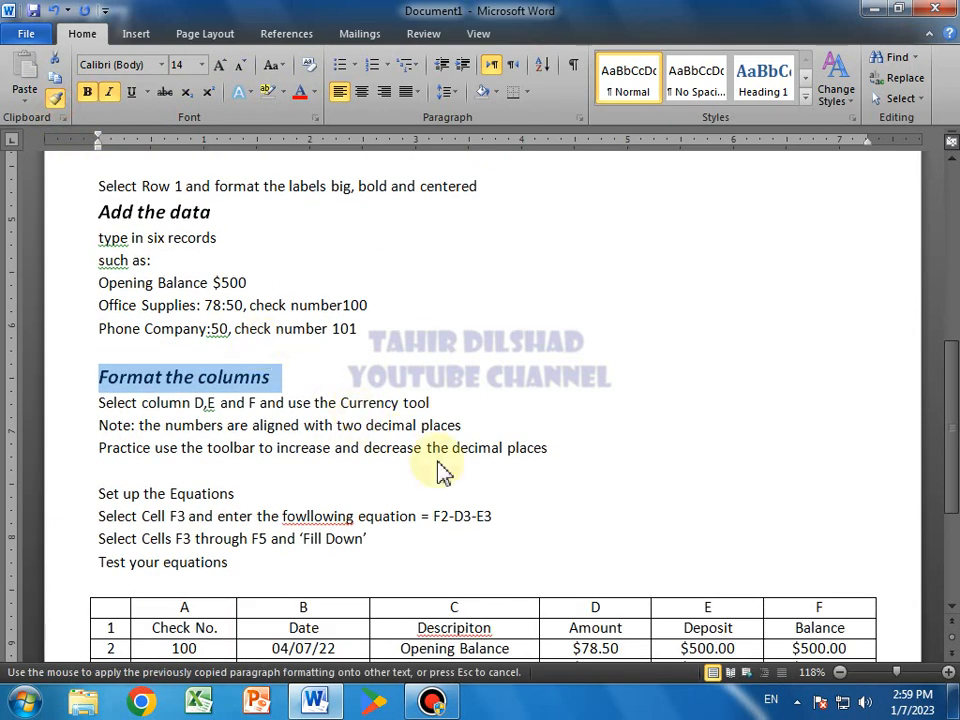
pyautogui.scroll(-2, 440, 470)
pyautogui.moveTo(144, 504); pyautogui.dragTo(822, 504)
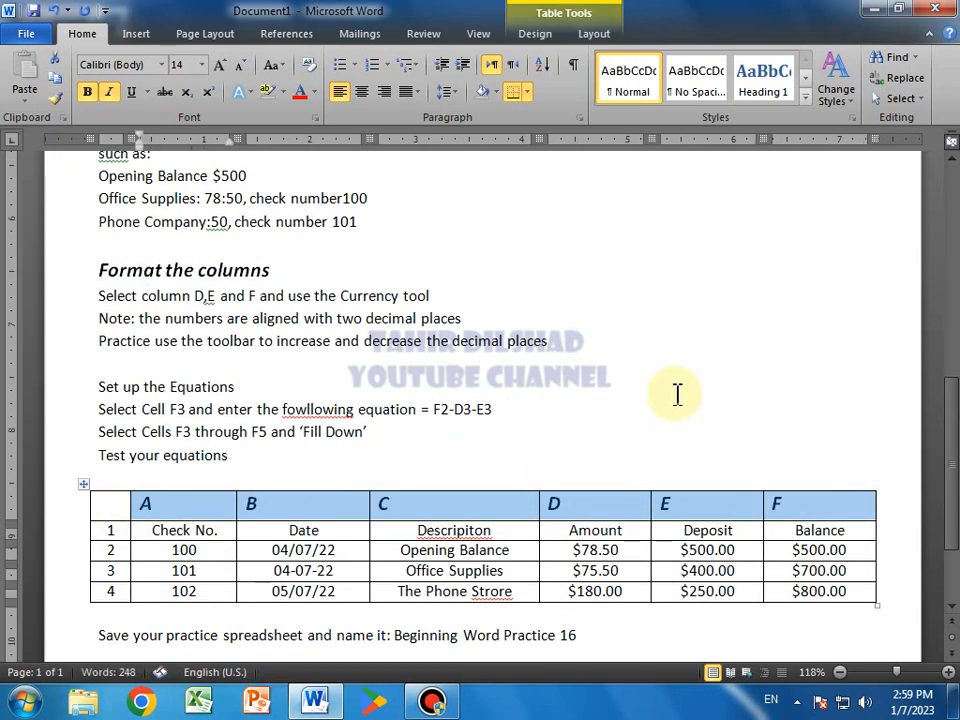
pyautogui.click(362, 91)
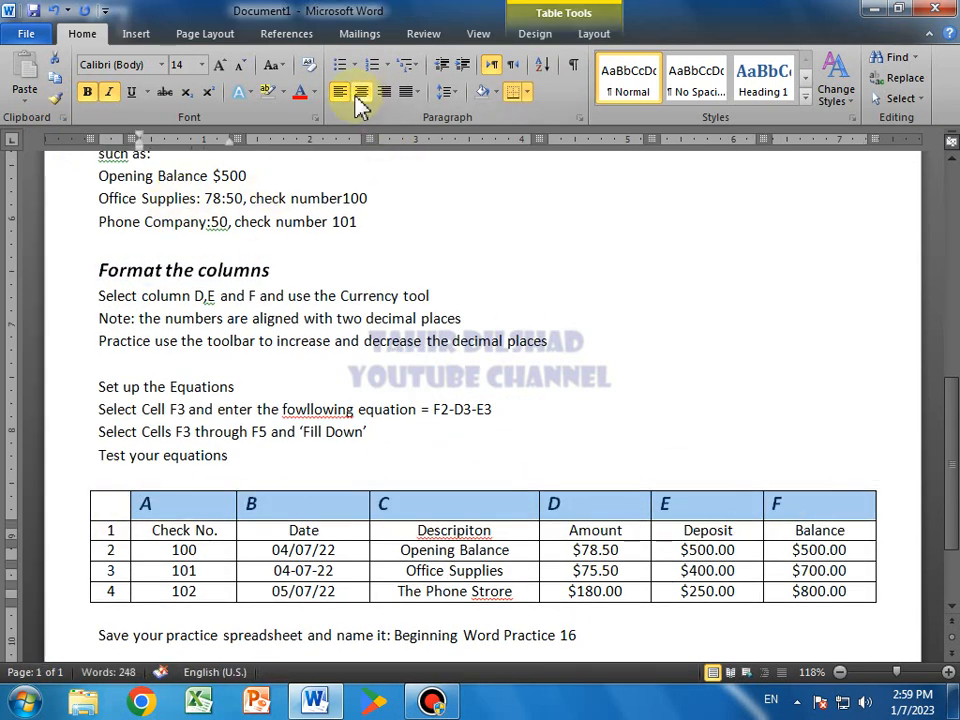
pyautogui.click(744, 463)
# Format the five objective lines under "The learner will be able to:" as a numbered list in the 1. 2. 3. style.
pyautogui.scroll(-2, 716, 608)
pyautogui.scroll(12, 716, 608)
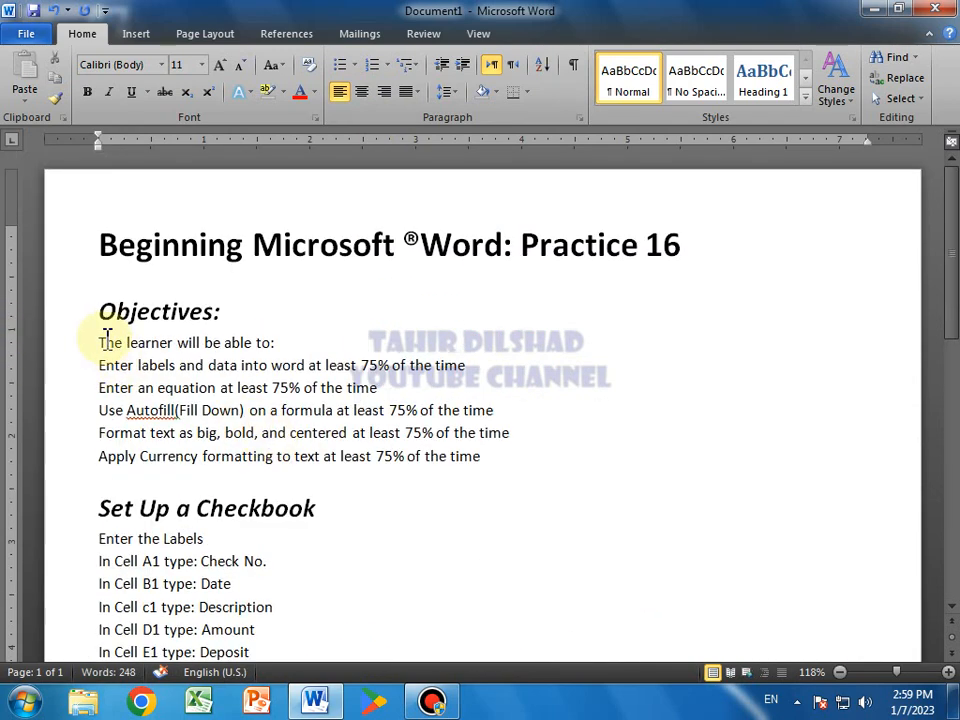
pyautogui.moveTo(101, 342); pyautogui.dragTo(574, 468)
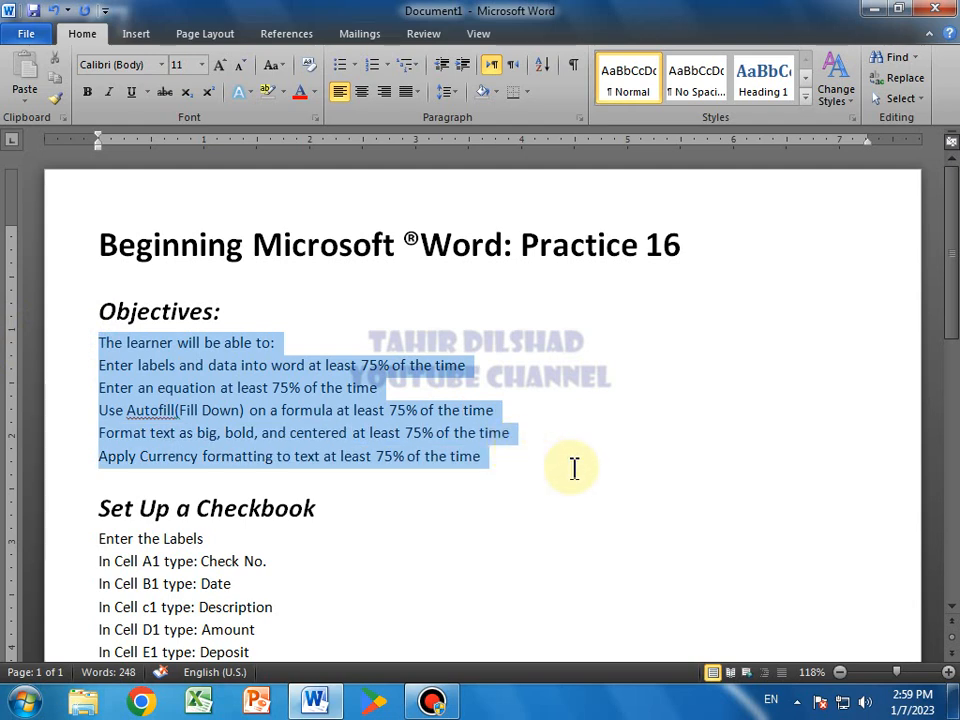
pyautogui.click(544, 480)
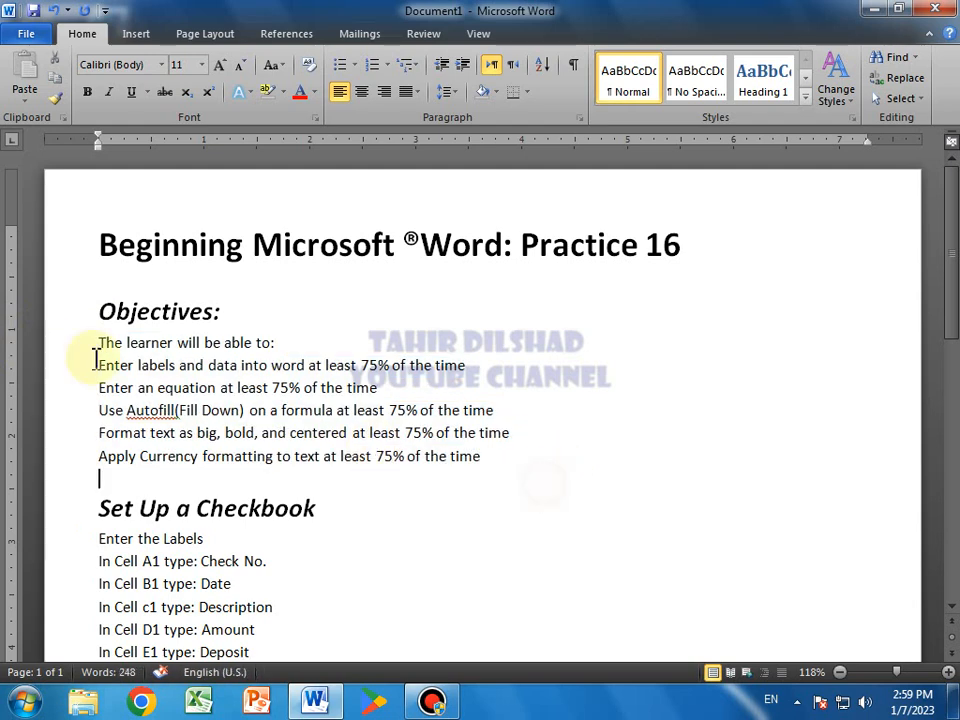
pyautogui.moveTo(100, 366); pyautogui.dragTo(501, 474)
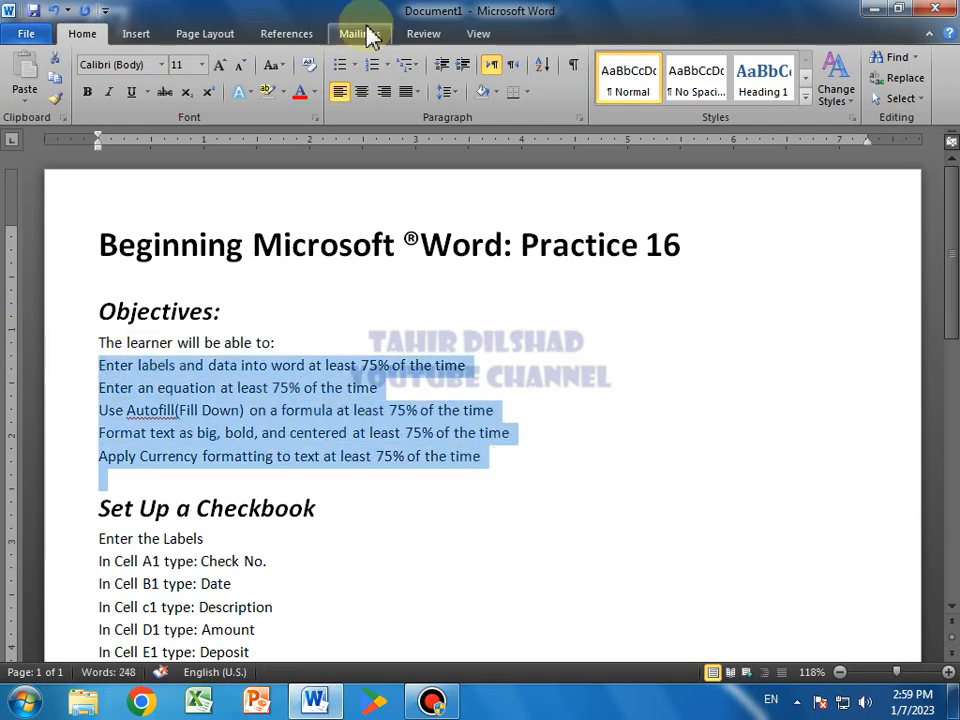
pyautogui.click(387, 65)
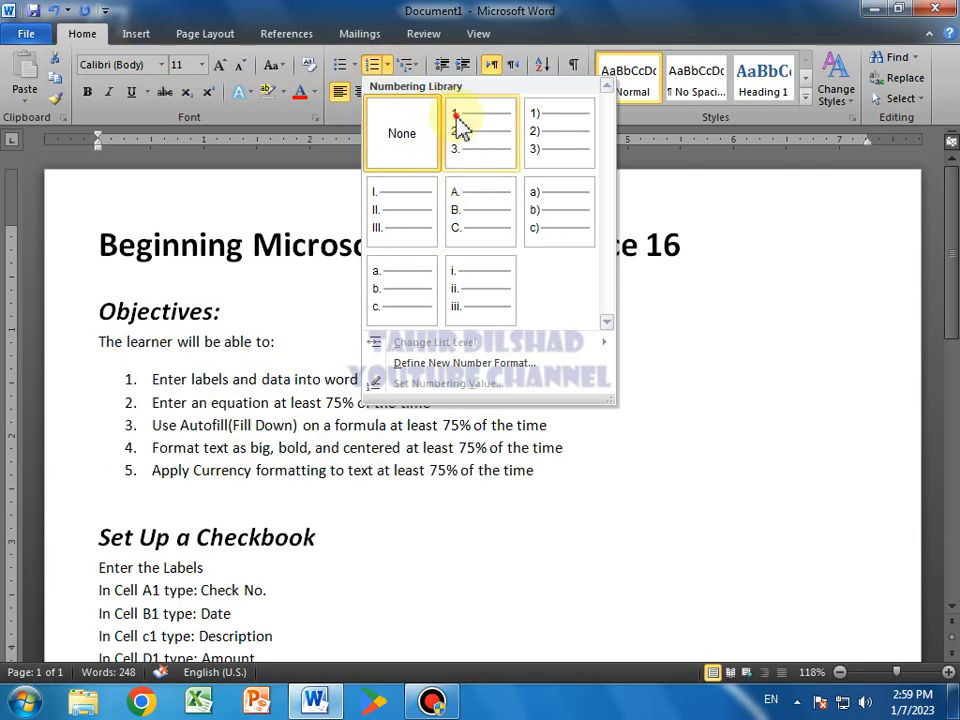
pyautogui.click(458, 128)
# Format the six "In Cell … type:" label lines, A1 to F1, as a bulleted list with round solid bullets.
pyautogui.scroll(-3, 677, 471)
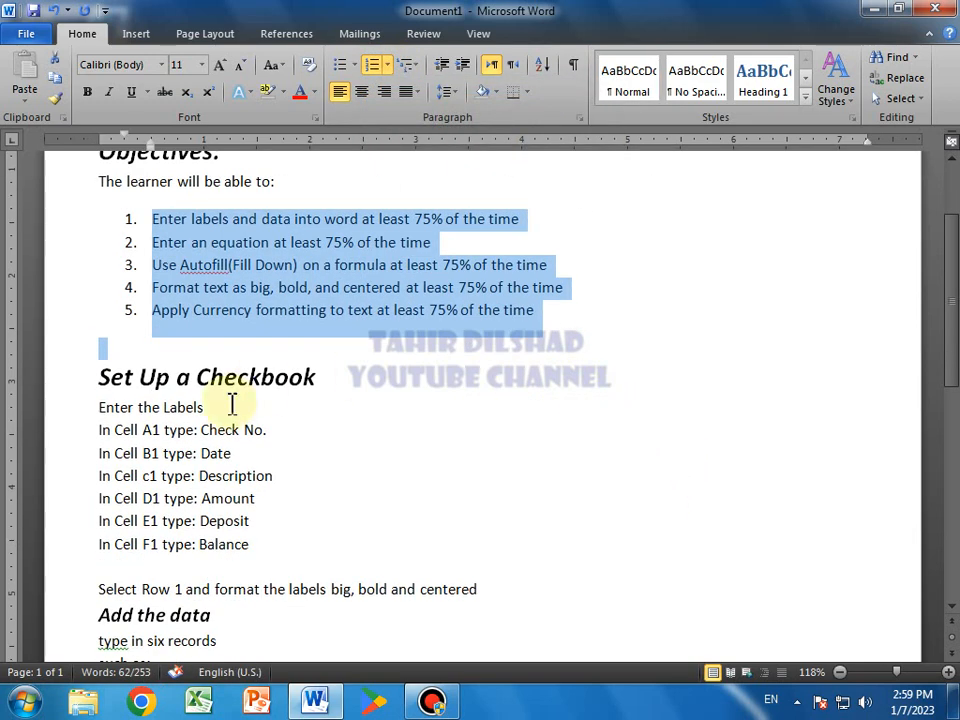
pyautogui.moveTo(100, 430); pyautogui.dragTo(326, 559)
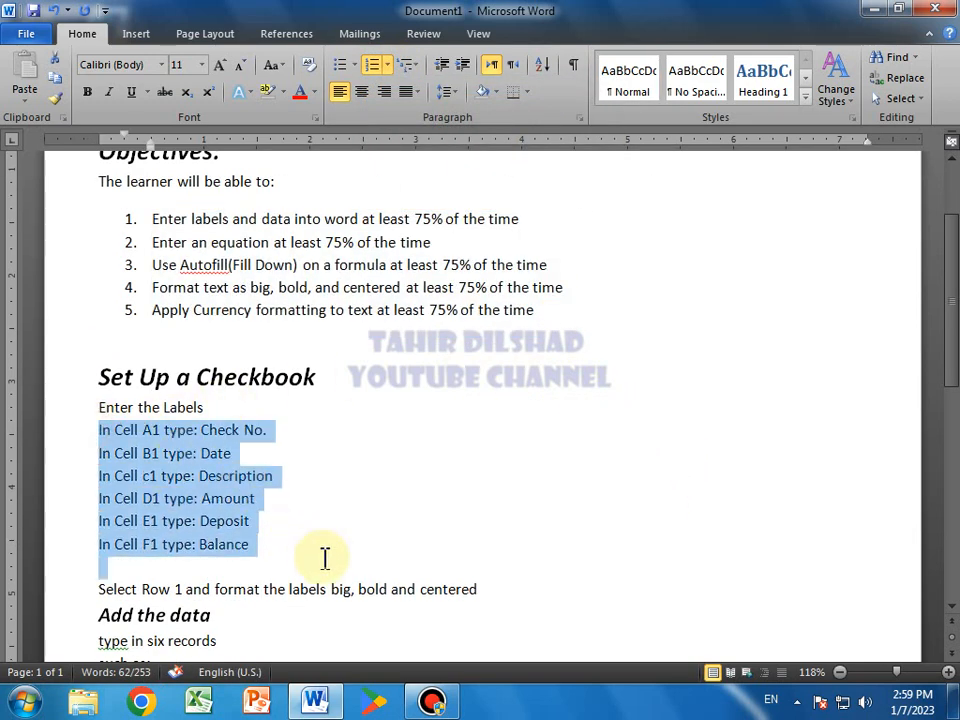
pyautogui.click(381, 454)
pyautogui.moveTo(98, 429); pyautogui.dragTo(347, 542)
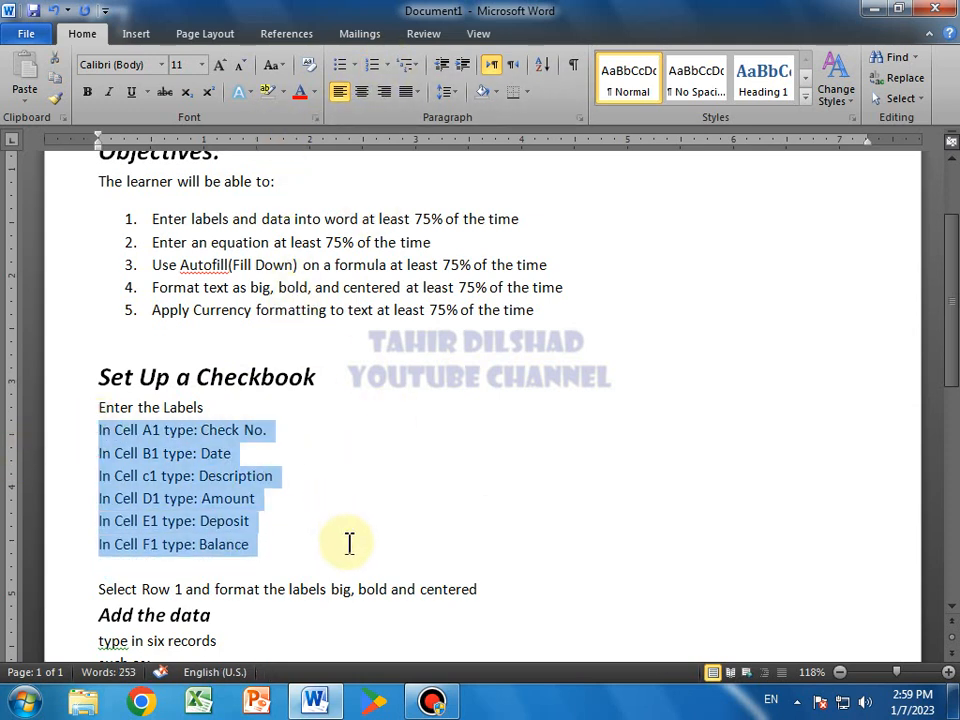
pyautogui.click(353, 68)
pyautogui.click(394, 129)
pyautogui.click(432, 483)
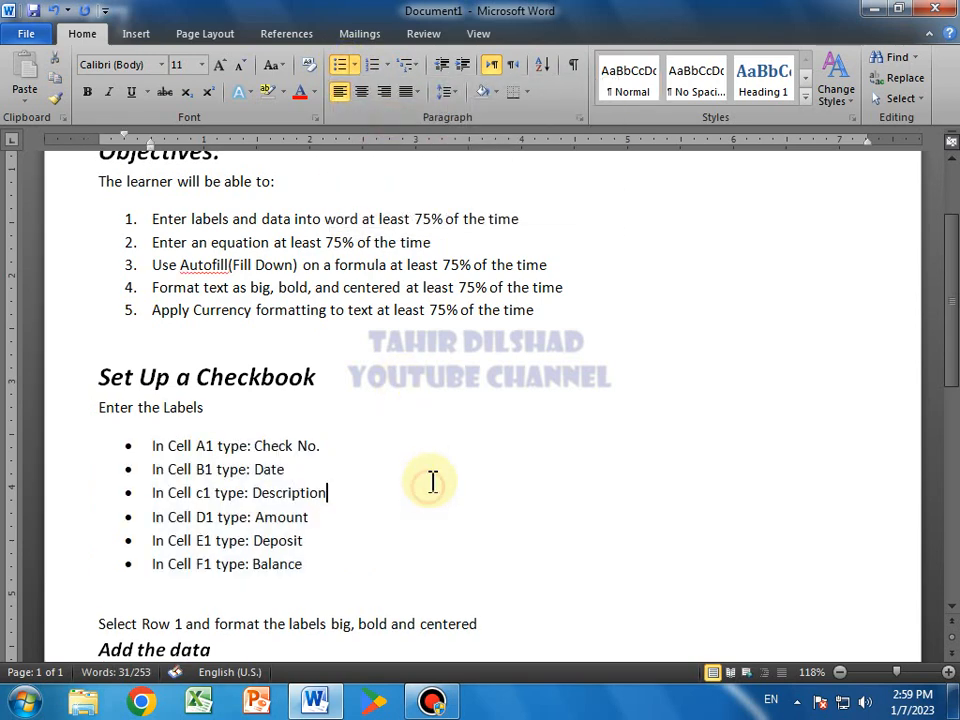
# Apply a round solid bullet to the "type in six records" line under "Add the data".
pyautogui.scroll(-7, 432, 483)
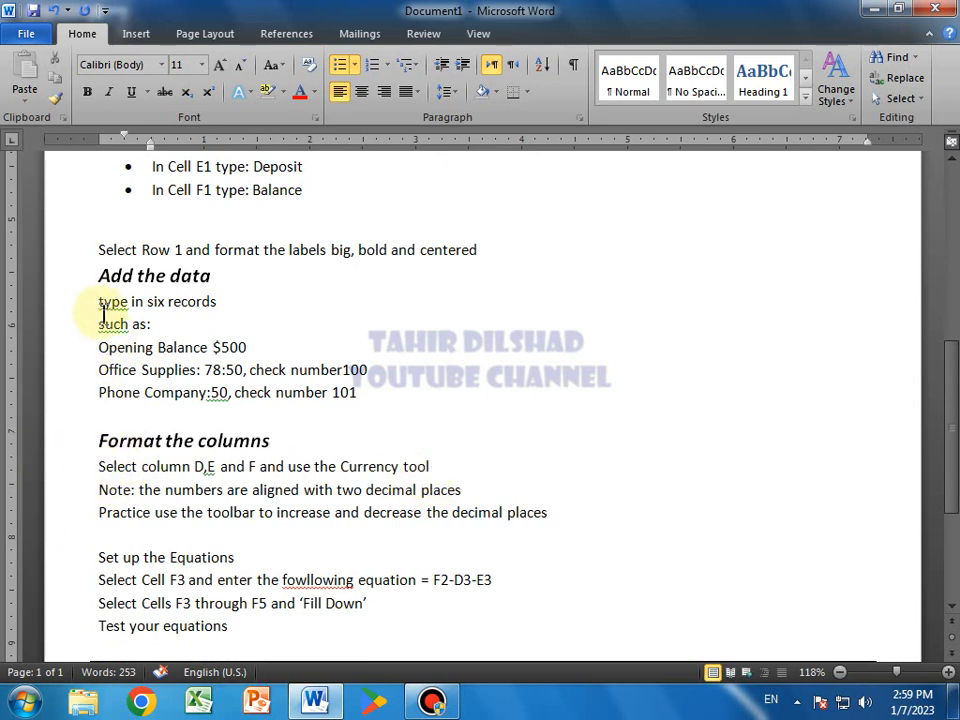
pyautogui.moveTo(100, 302); pyautogui.dragTo(226, 302)
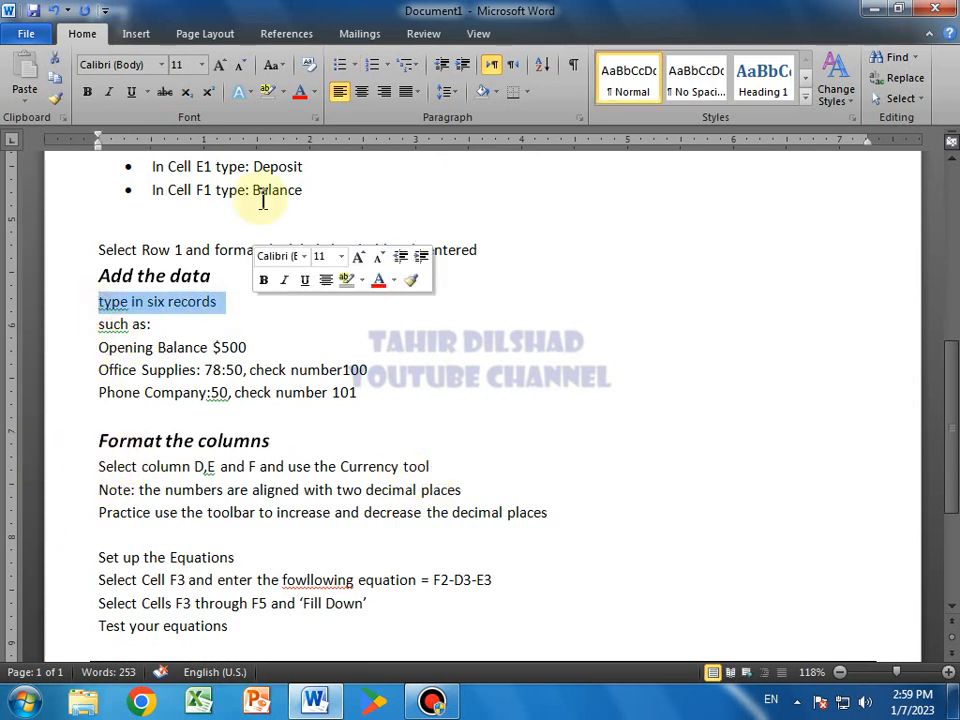
pyautogui.click(353, 64)
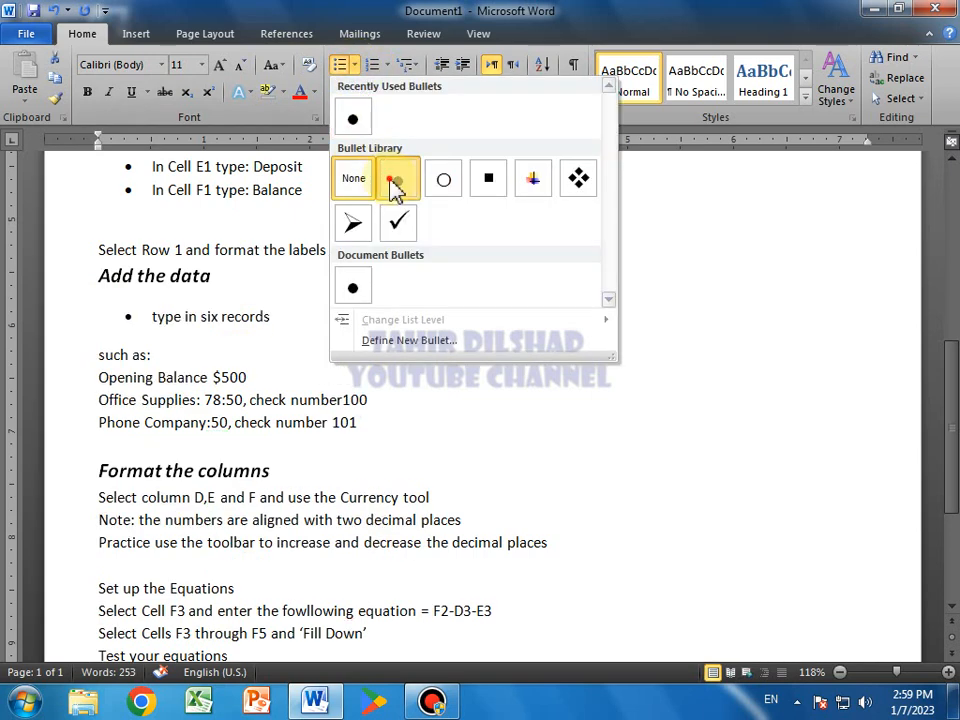
pyautogui.click(396, 186)
# Try to rework the line breaks around "such as:", keeping it as a separate unbulleted line below "type in six records".
pyautogui.click(287, 328)
pyautogui.press('Delete')
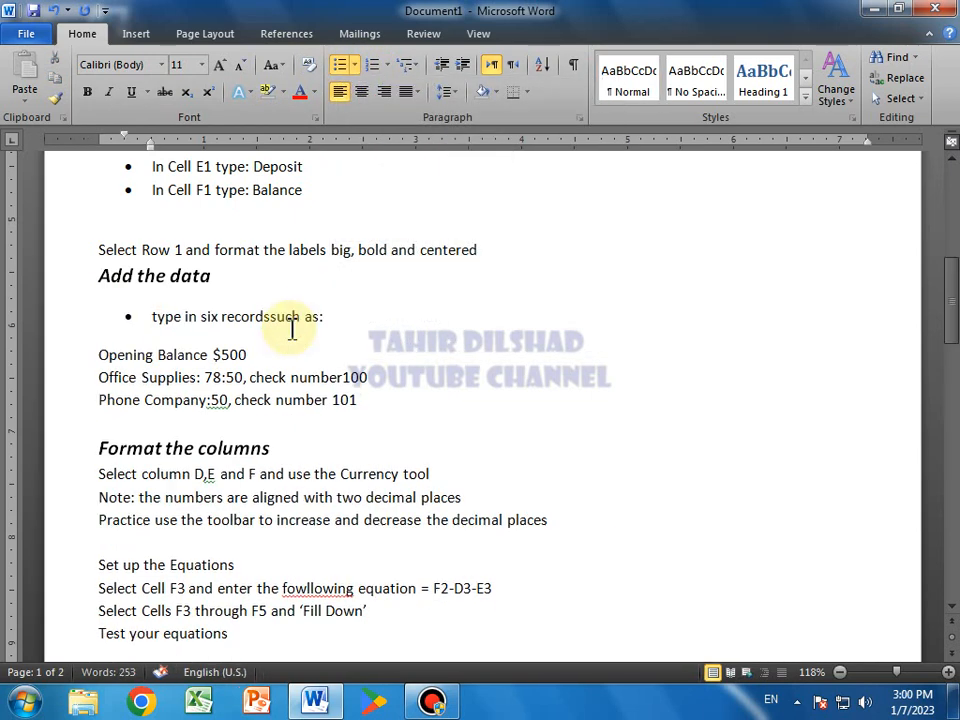
pyautogui.press('Return')
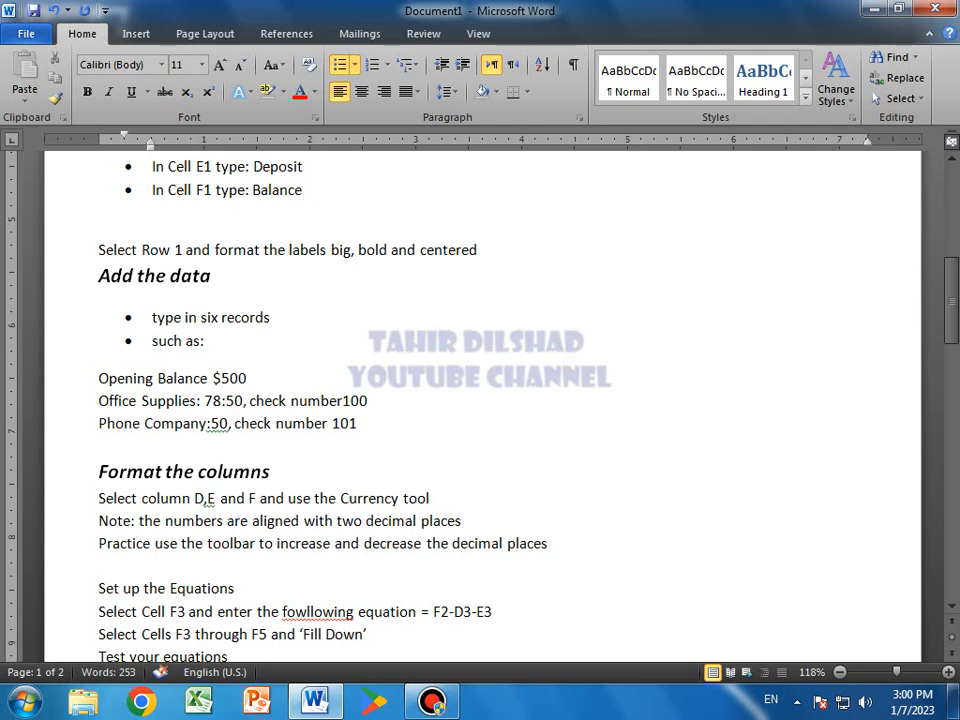
pyautogui.press('BackSpace')
pyautogui.press('BackSpace')
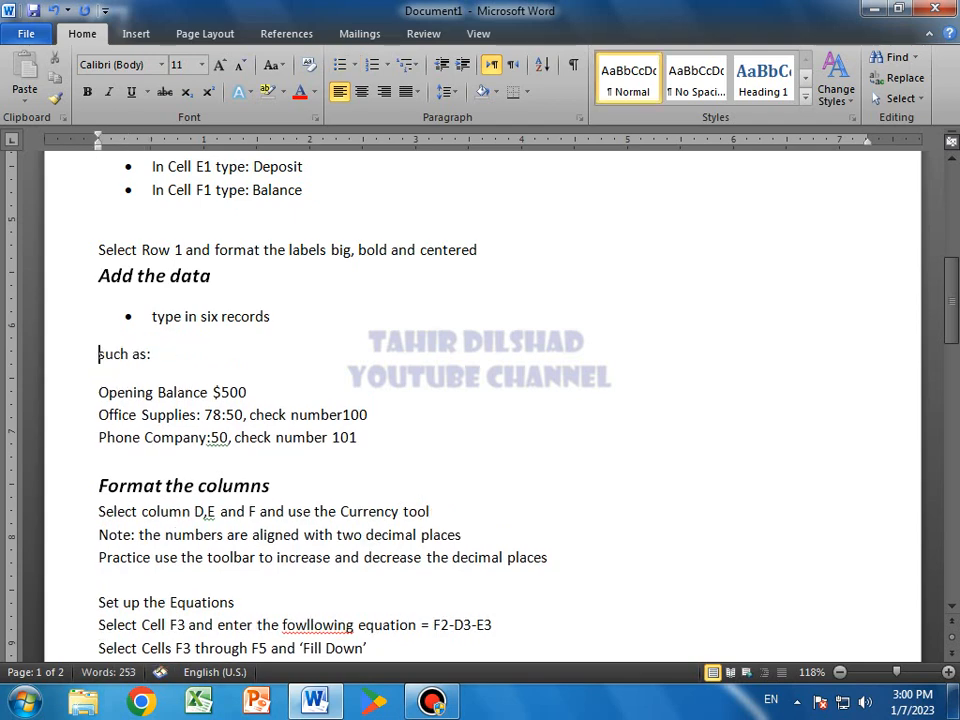
pyautogui.press('Delete')
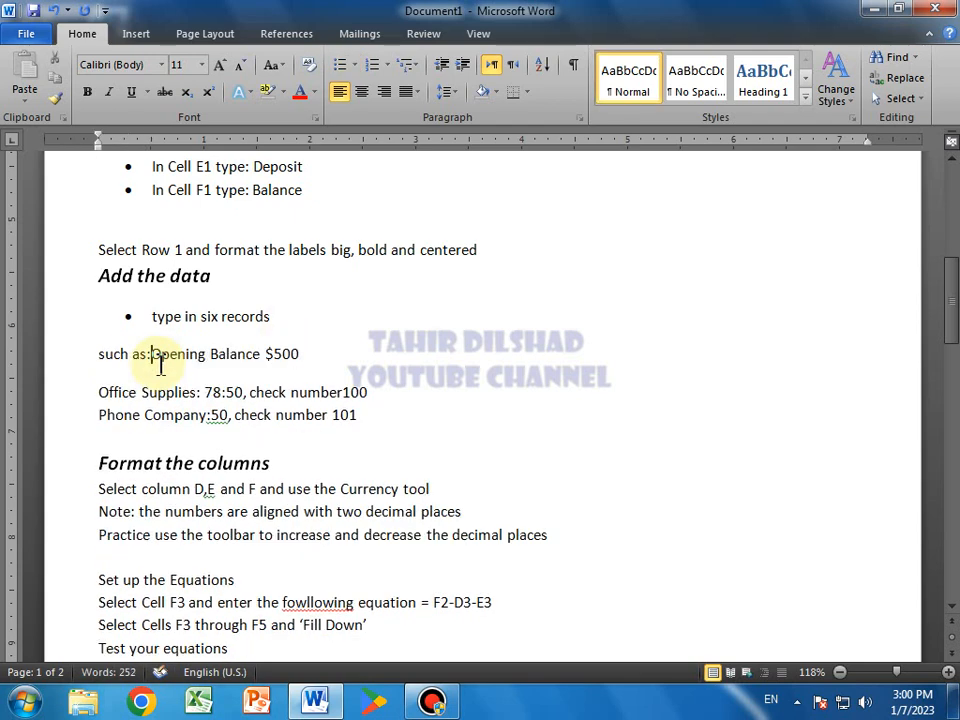
pyautogui.press('Return')
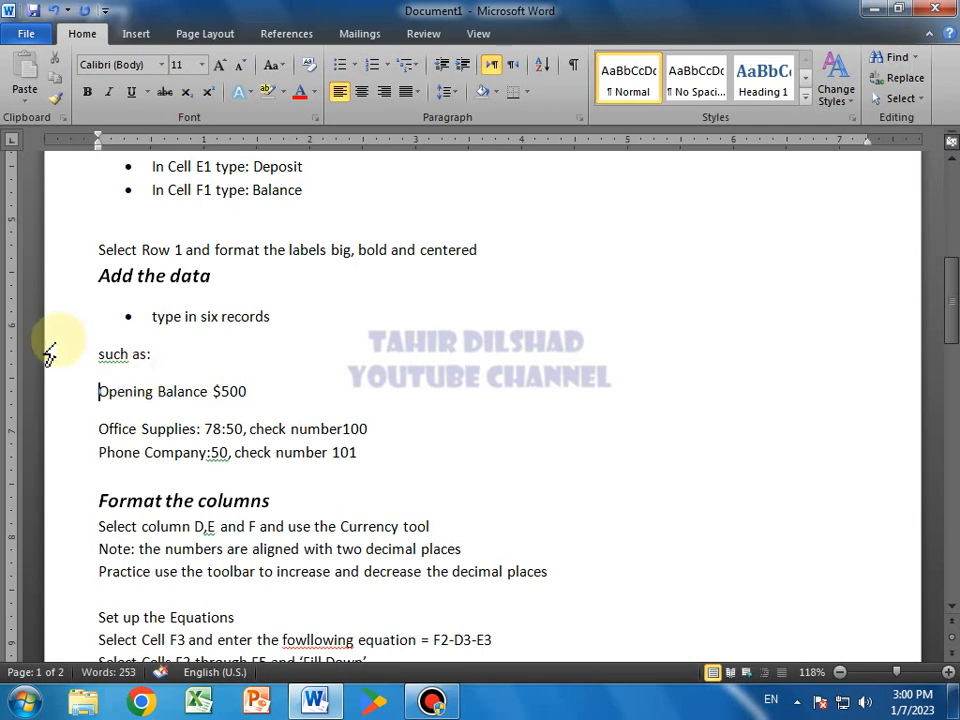
# Remove the space between same-style paragraphs from "such as:" through the "Phone Company" line.
pyautogui.moveTo(47, 354); pyautogui.dragTo(338, 462)
pyautogui.rightClick(338, 462)
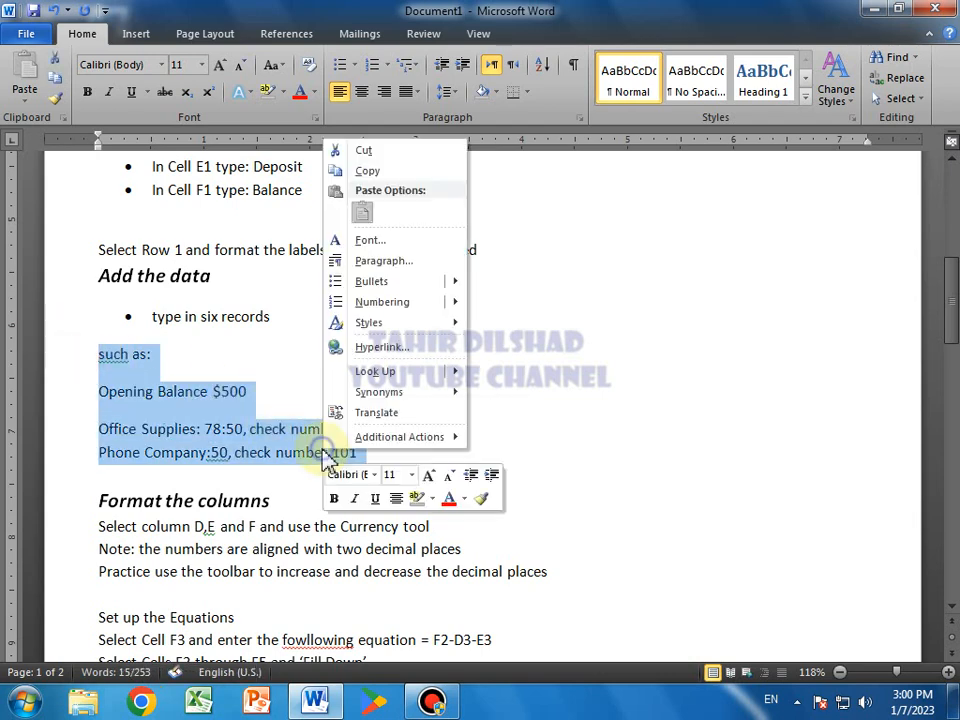
pyautogui.click(400, 260)
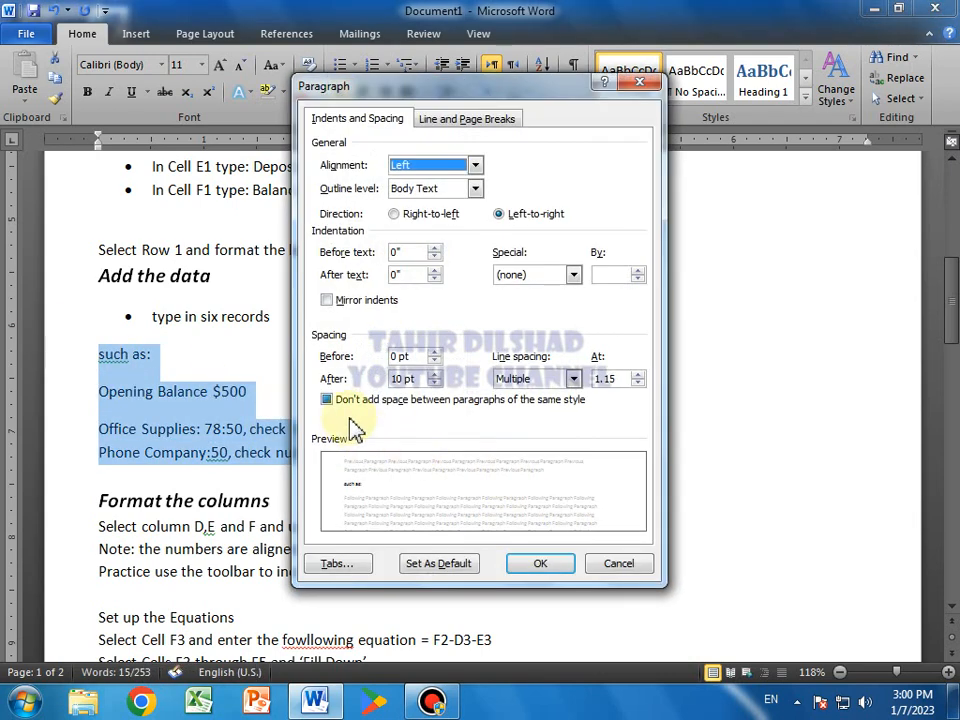
pyautogui.click(328, 400)
pyautogui.click(533, 565)
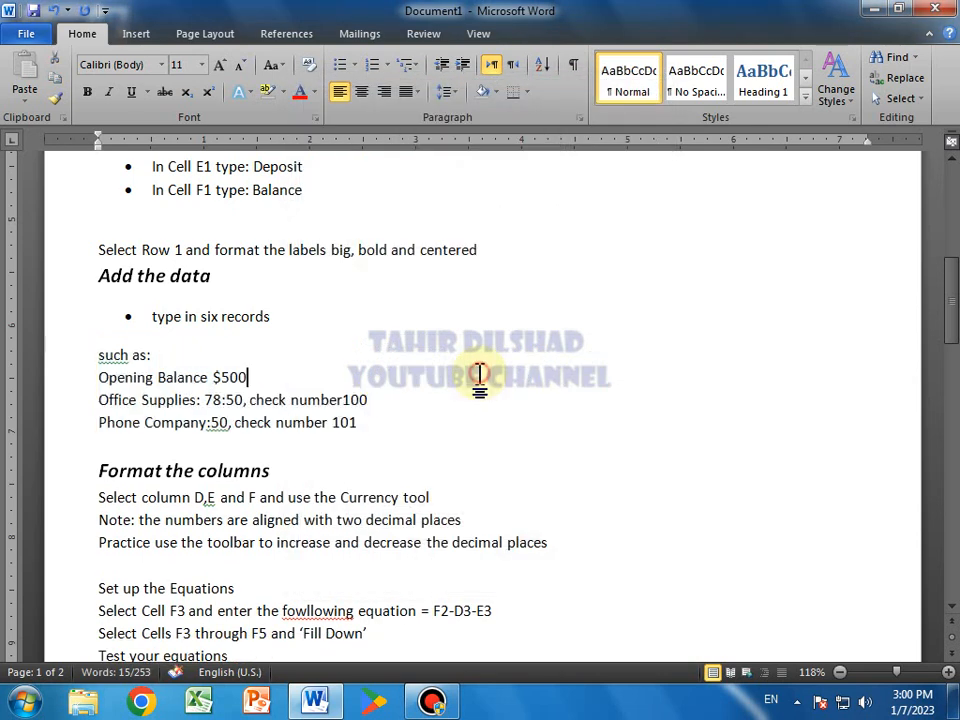
# Apply square bullets to the three instruction lines under the "Format the columns" heading.
pyautogui.scroll(-2, 478, 505)
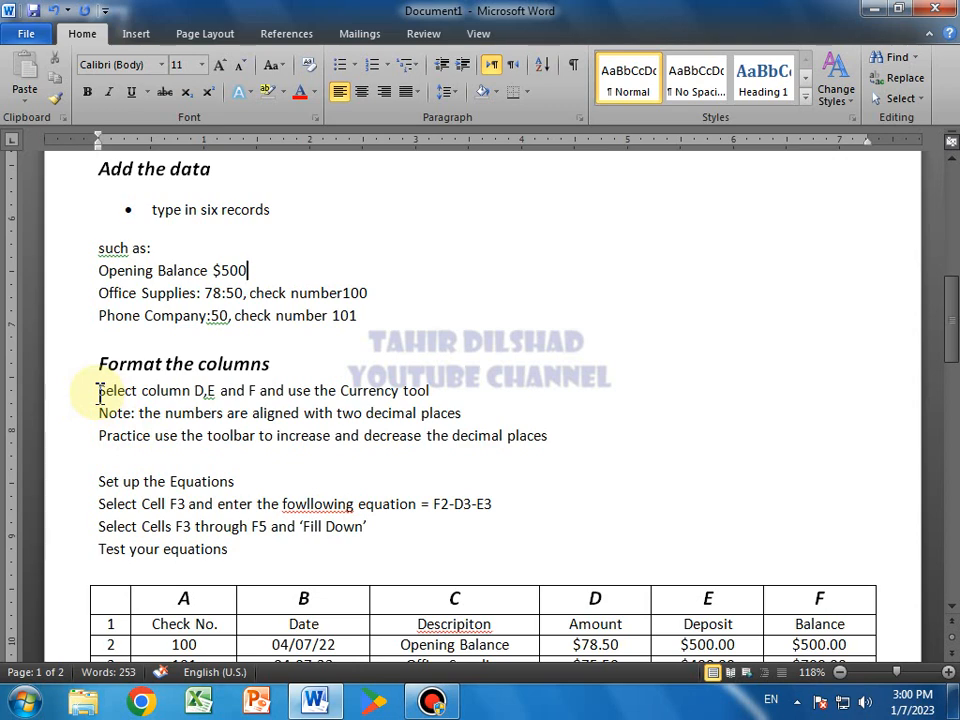
pyautogui.moveTo(99, 392); pyautogui.dragTo(650, 460)
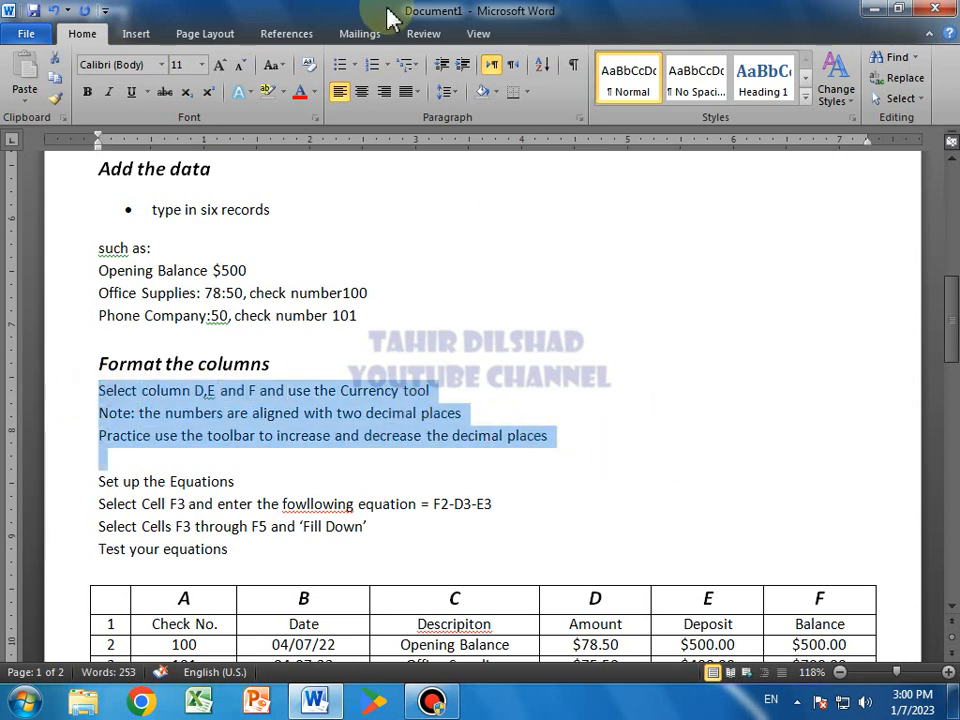
pyautogui.click(356, 65)
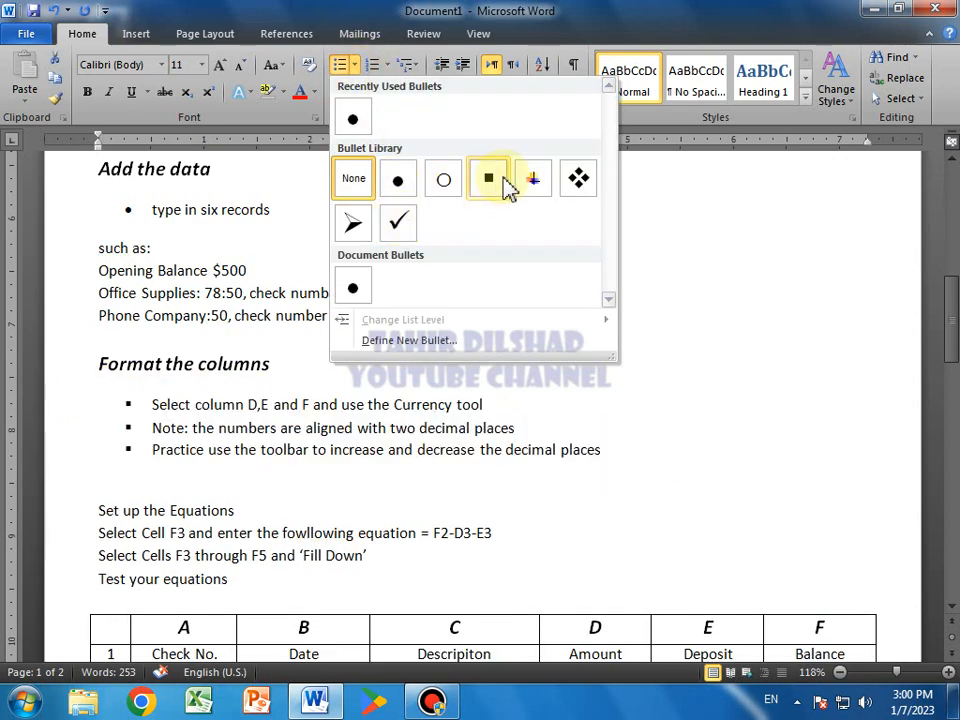
pyautogui.click(488, 178)
pyautogui.click(604, 392)
# Apply square bullets to the lines from "Set up the Equations" through "Select Cells F3 through F5 and 'Fill Down'".
pyautogui.scroll(-3, 321, 375)
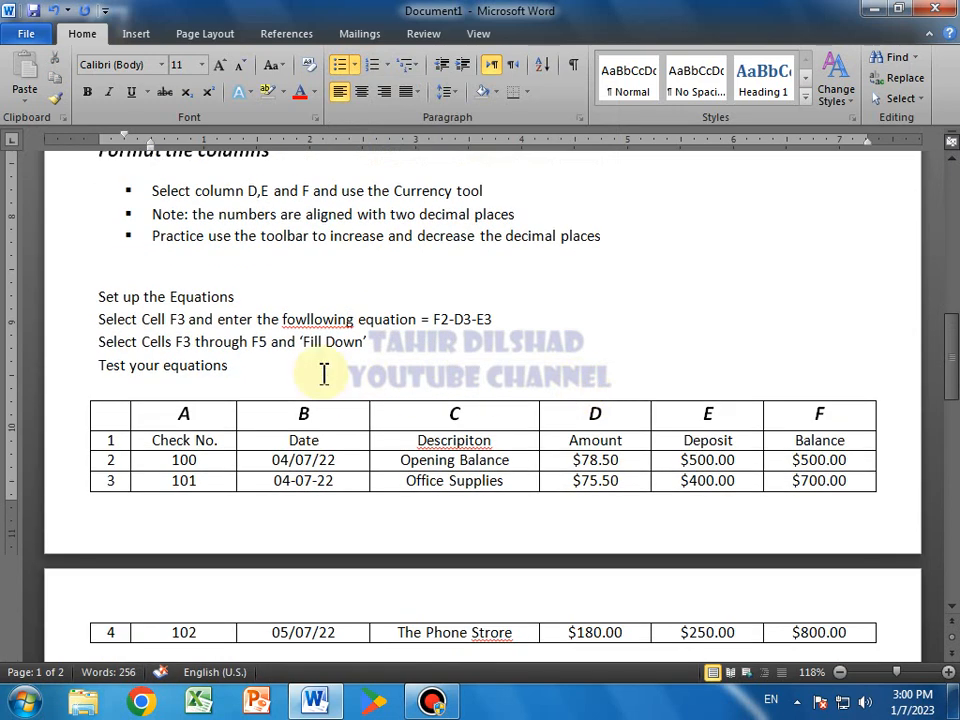
pyautogui.moveTo(97, 290); pyautogui.dragTo(519, 380)
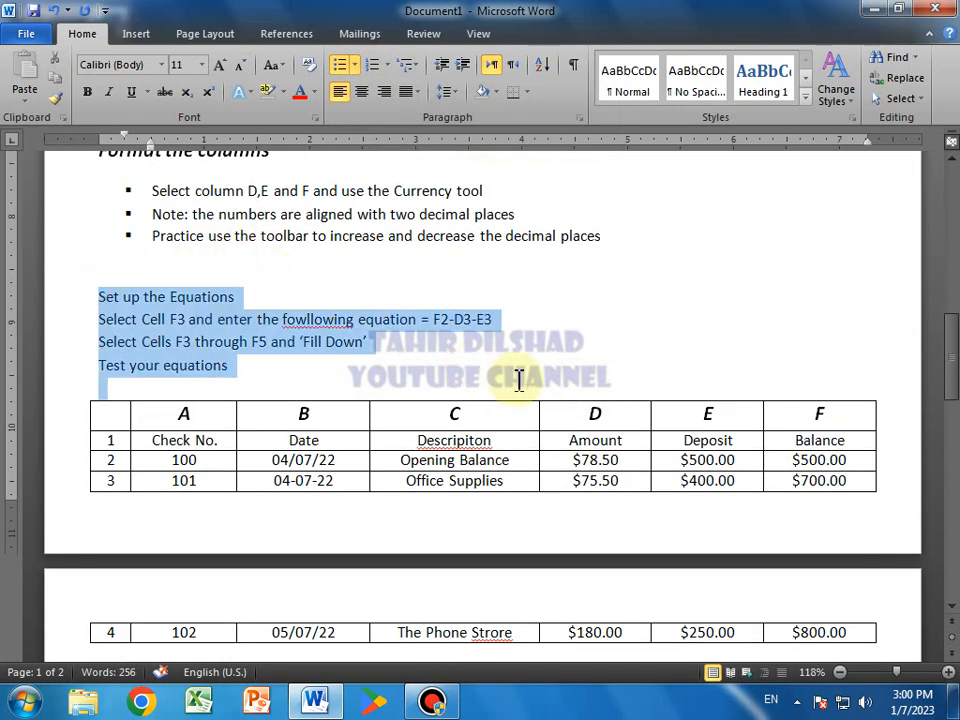
pyautogui.click(381, 373)
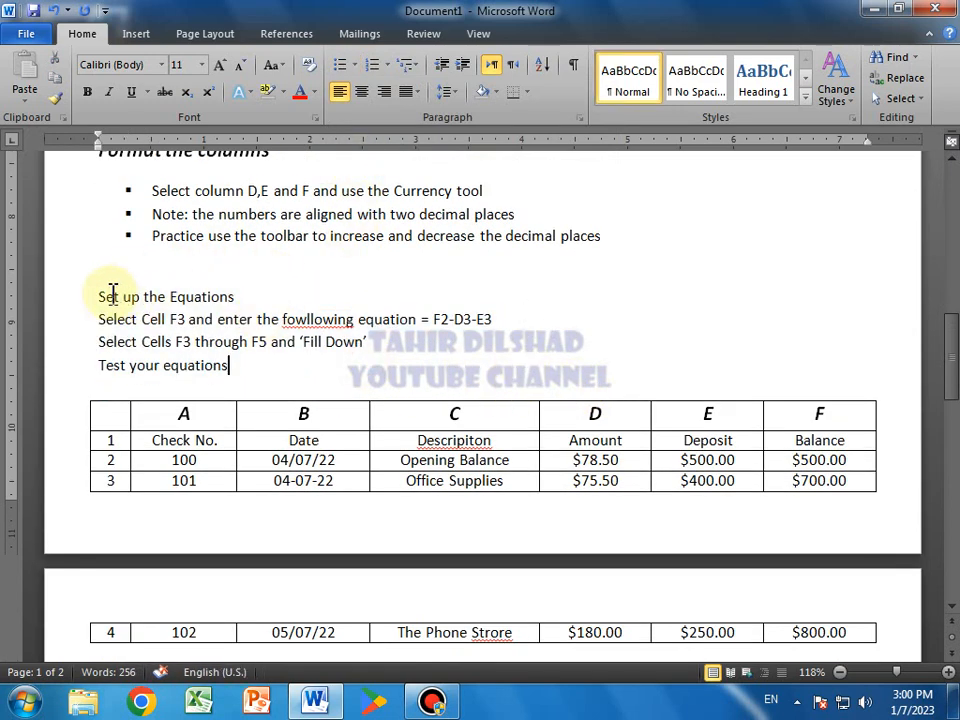
pyautogui.moveTo(96, 294); pyautogui.dragTo(414, 360)
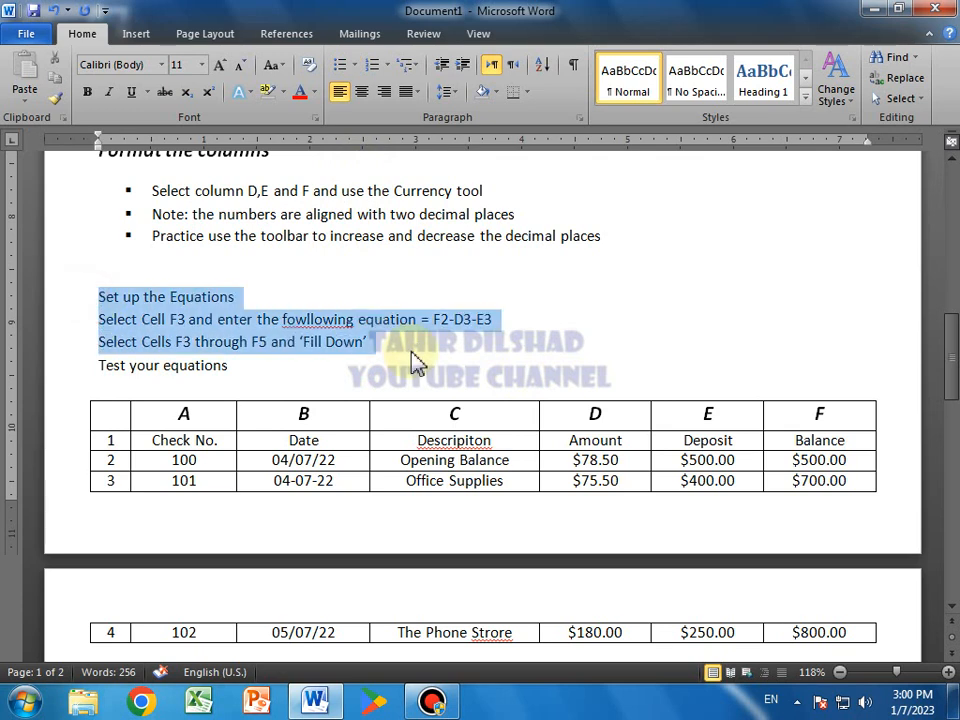
pyautogui.click(355, 65)
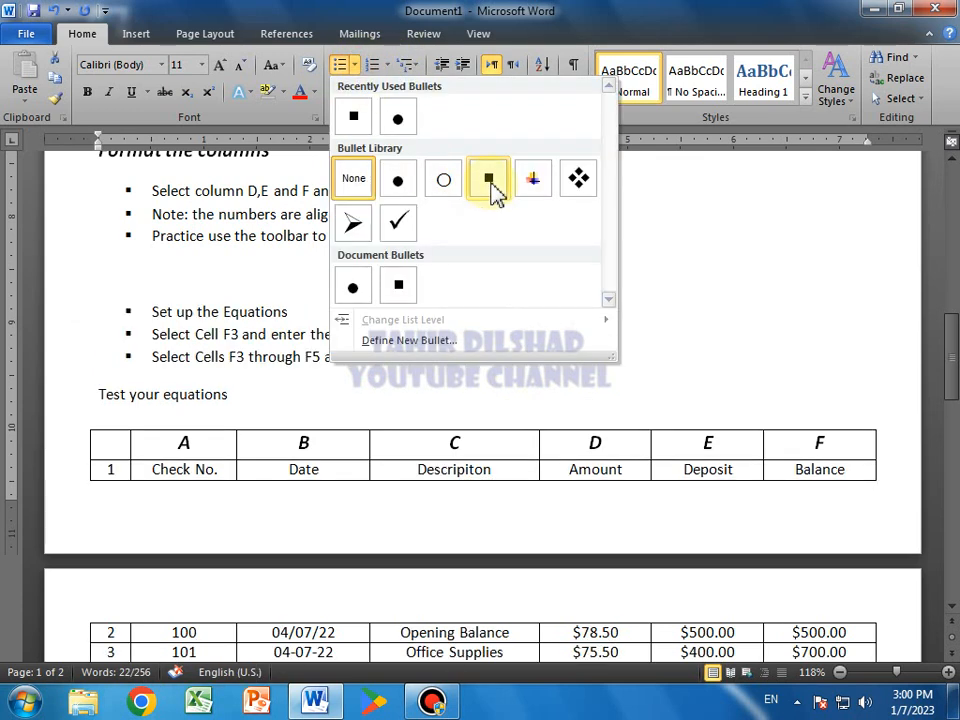
pyautogui.click(490, 190)
pyautogui.click(574, 360)
# Delete the blank lines after the numbered objectives list and after the "In Cell F1 type: Balance" bullet.
pyautogui.scroll(8, 574, 362)
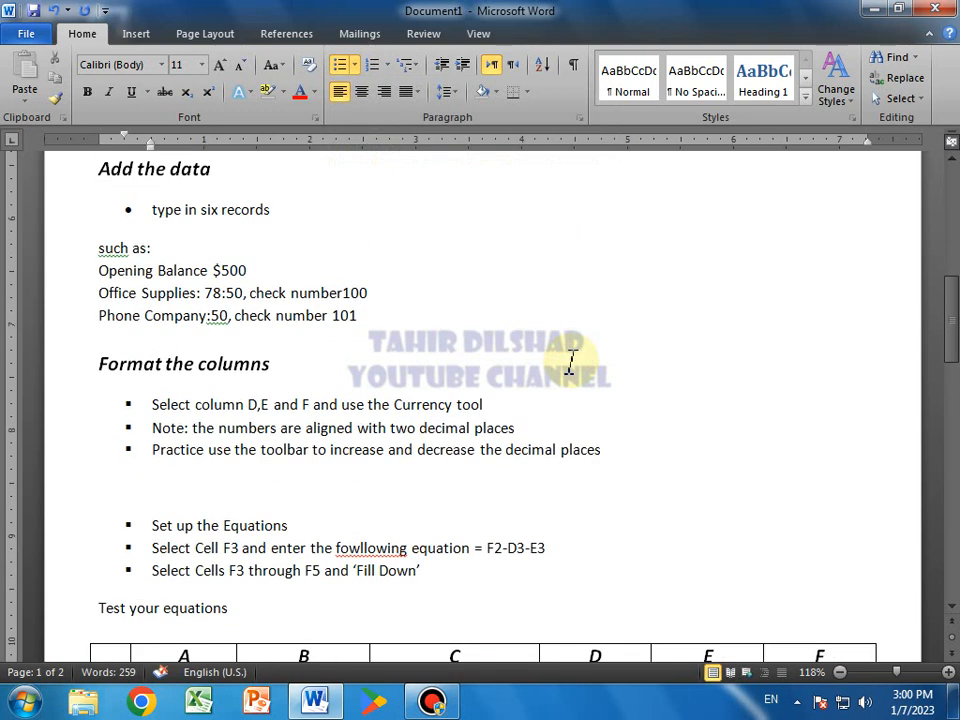
pyautogui.scroll(6, 574, 360)
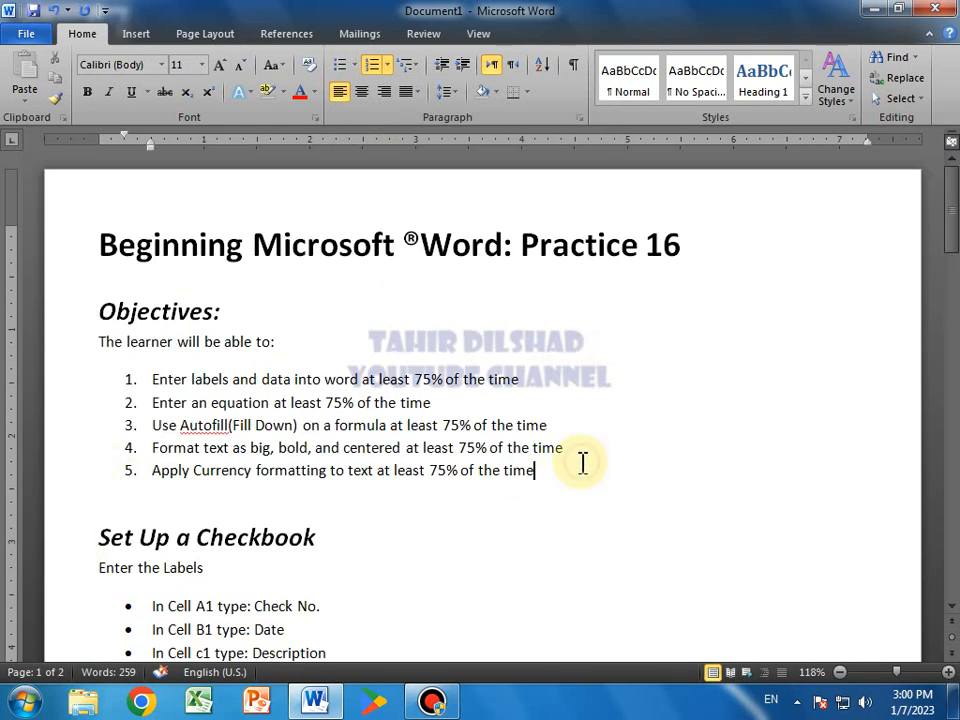
pyautogui.press('Delete')
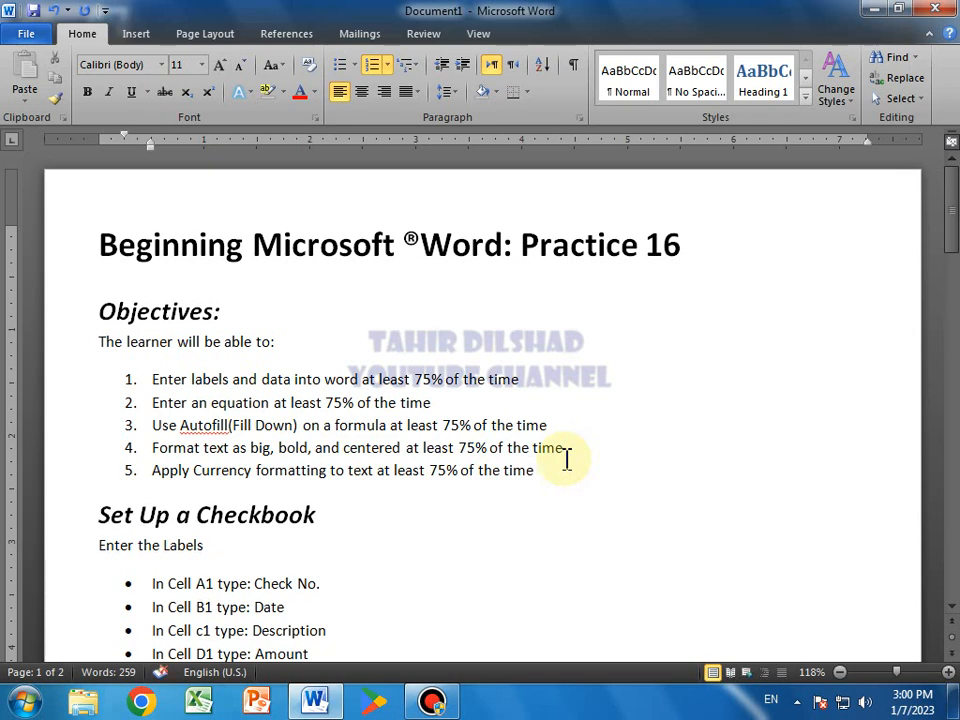
pyautogui.scroll(-5, 435, 467)
pyautogui.click(357, 385)
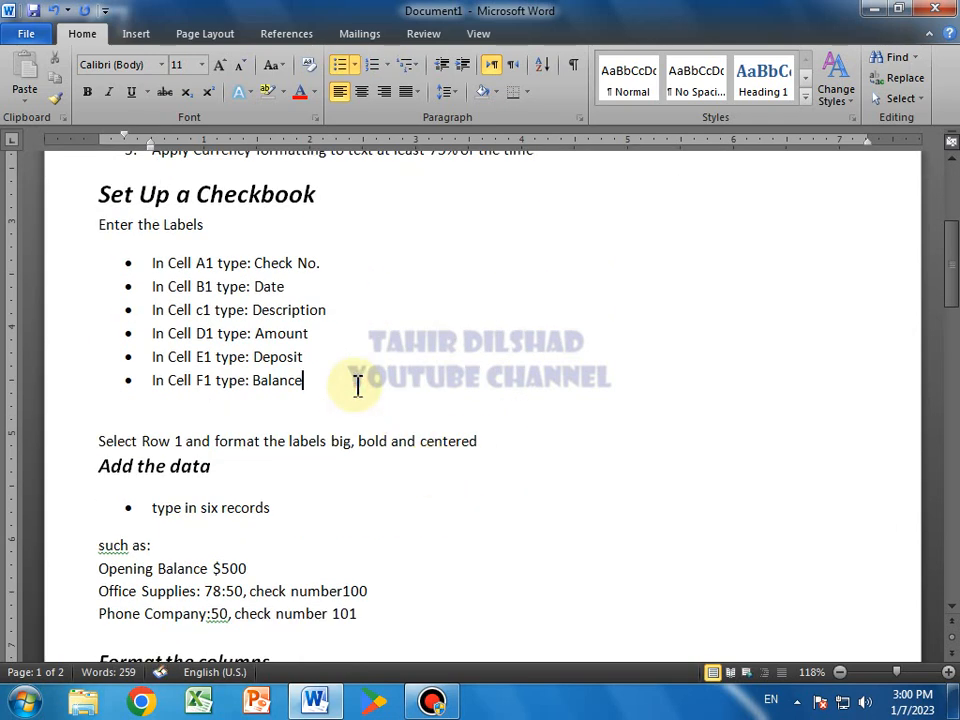
pyautogui.press('Delete')
# Delete the blank lines after the "Phone Company" line and after the "Practice use the toolbar" bullet.
pyautogui.scroll(-3, 450, 546)
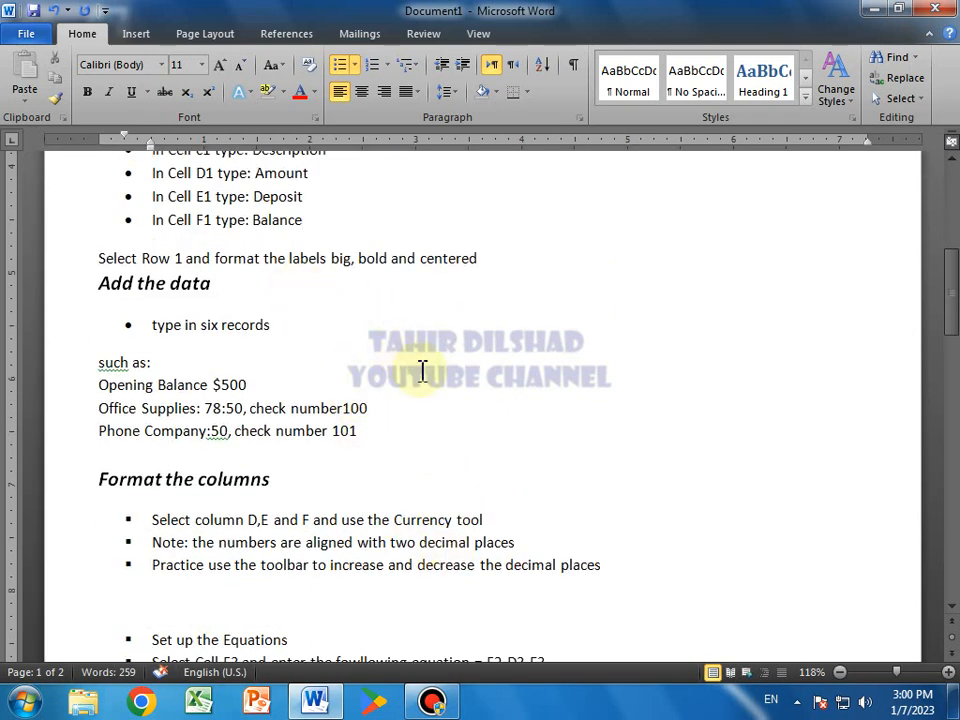
pyautogui.scroll(-2, 422, 370)
pyautogui.click(396, 336)
pyautogui.press('Delete')
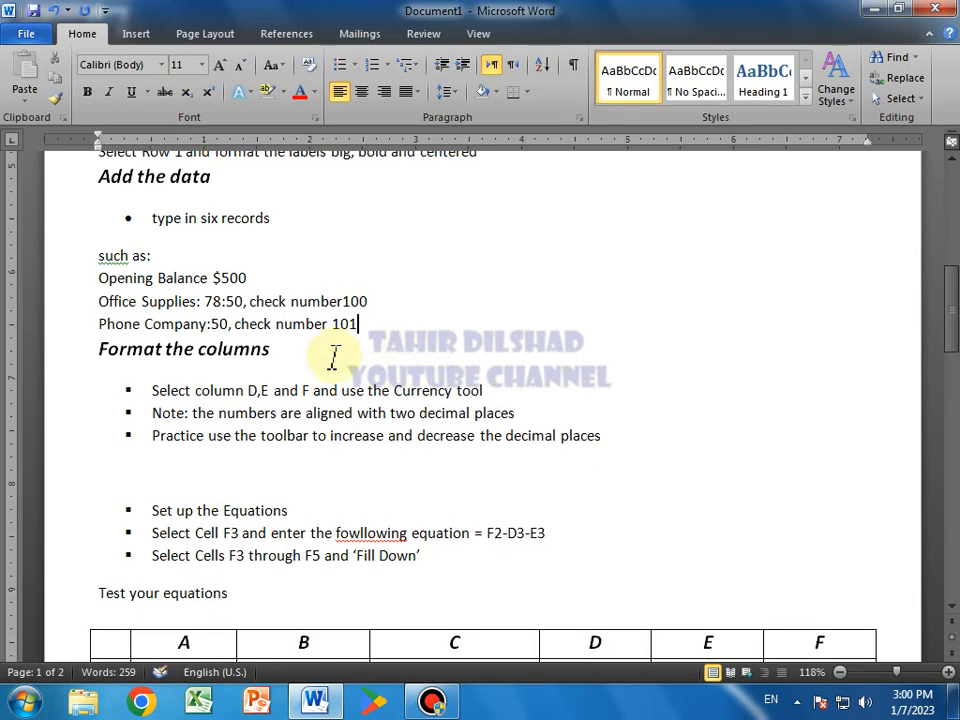
pyautogui.click(644, 428)
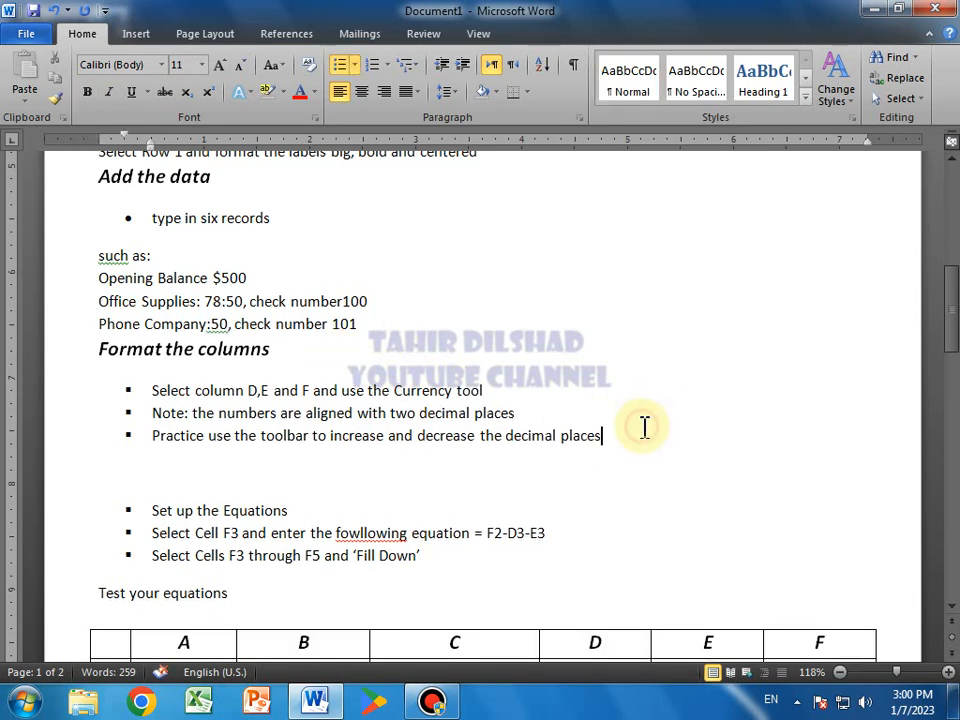
pyautogui.press('Delete')
pyautogui.press('Delete')
# Make the closing line "Save your practice spreadsheet and name it: Beginning Word Practice 16" bold at font size 14.
pyautogui.scroll(-3, 628, 392)
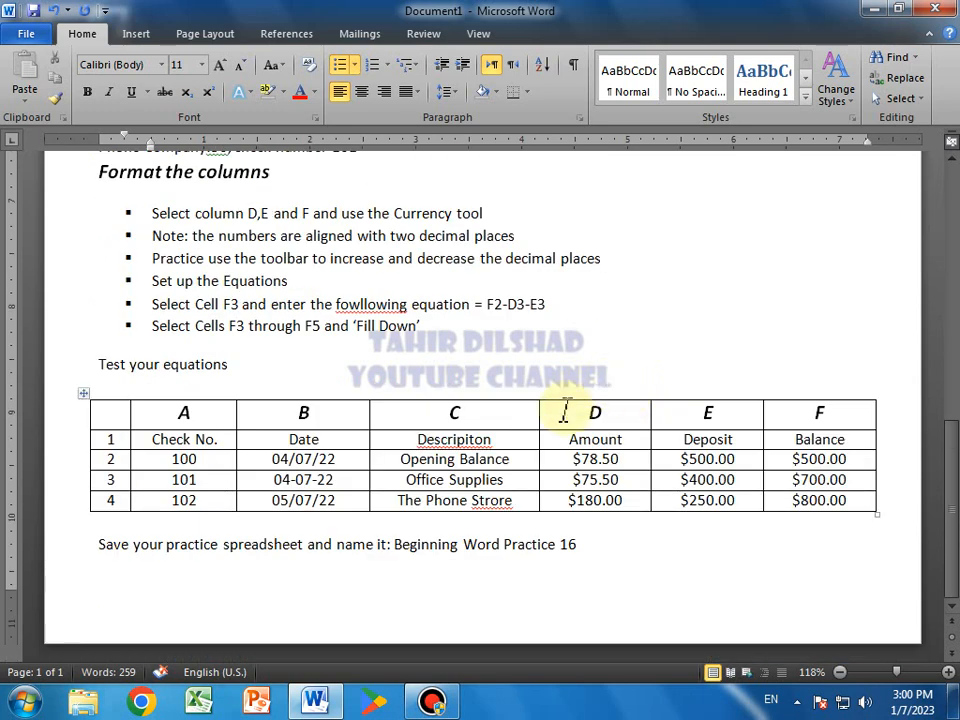
pyautogui.moveTo(602, 546); pyautogui.dragTo(107, 542)
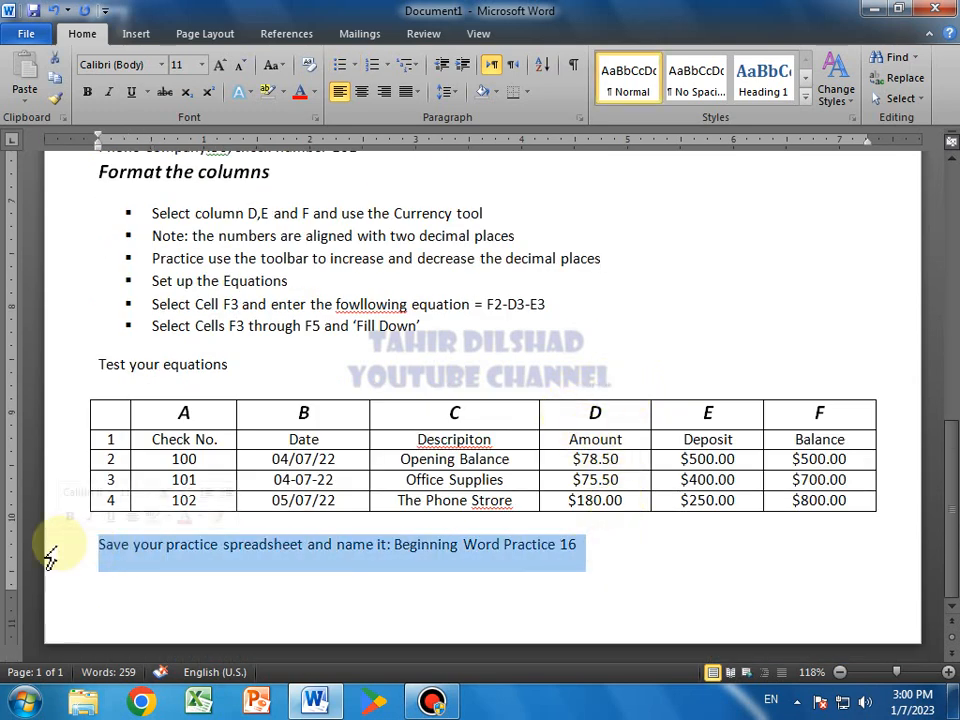
pyautogui.click(87, 91)
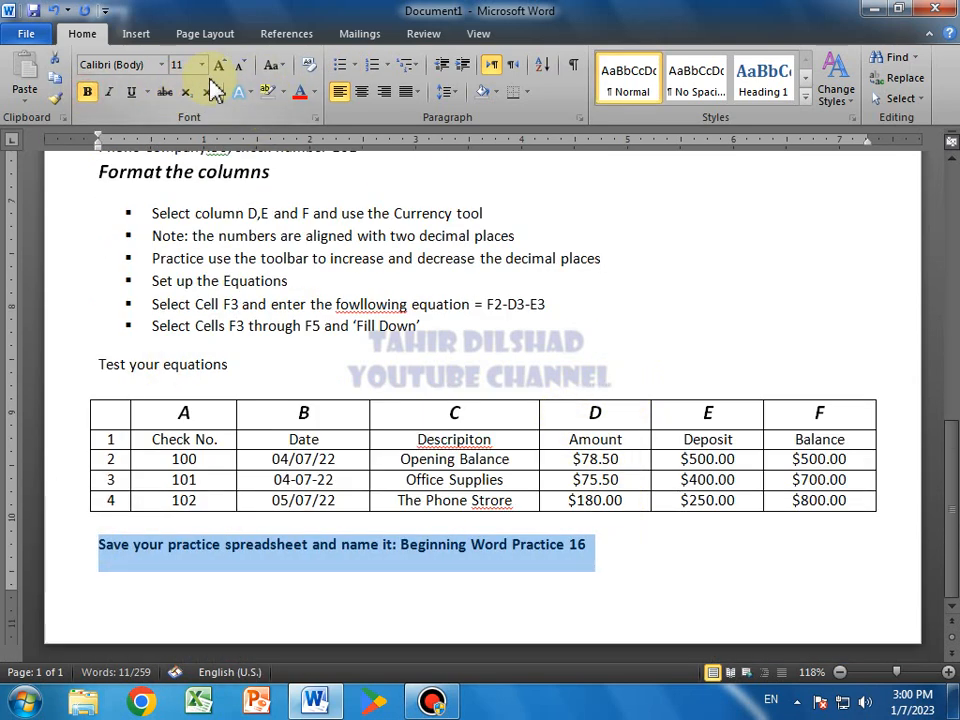
pyautogui.click(220, 66)
pyautogui.click(222, 68)
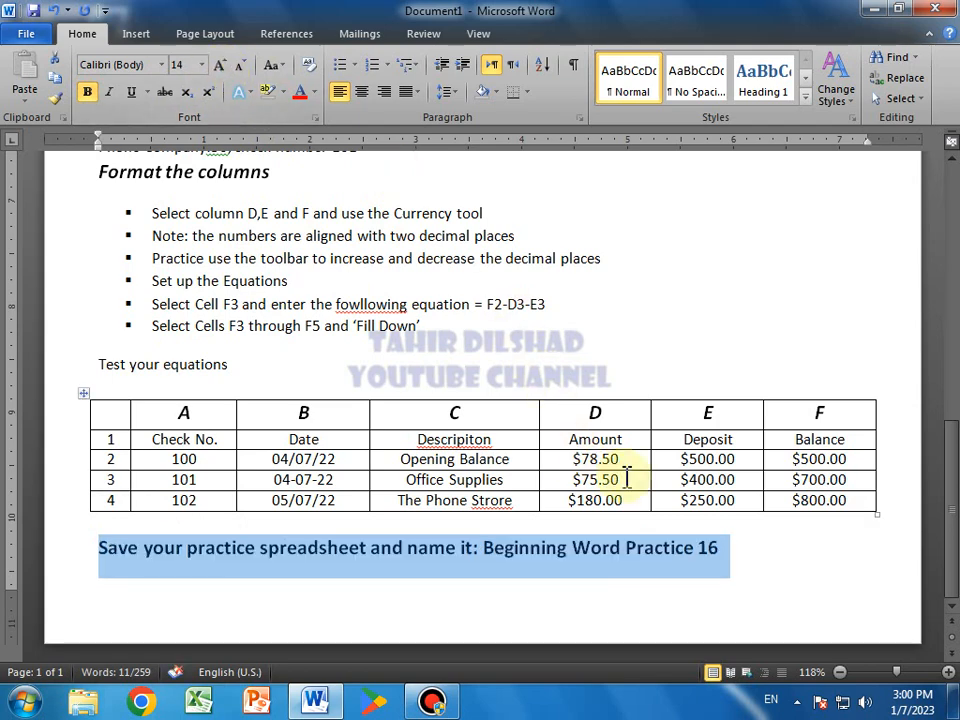
pyautogui.click(667, 322)
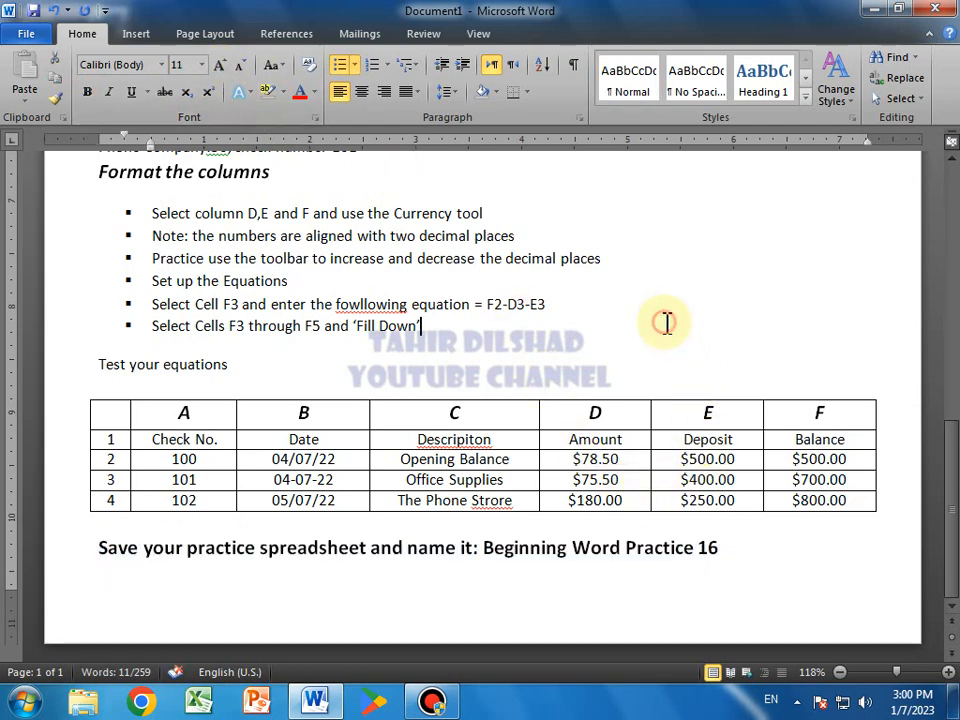
# Run the spelling and grammar check on the document and accept each suggested correction, including "Description", "Auto fill", ": 50" and "following".
pyautogui.scroll(15, 665, 320)
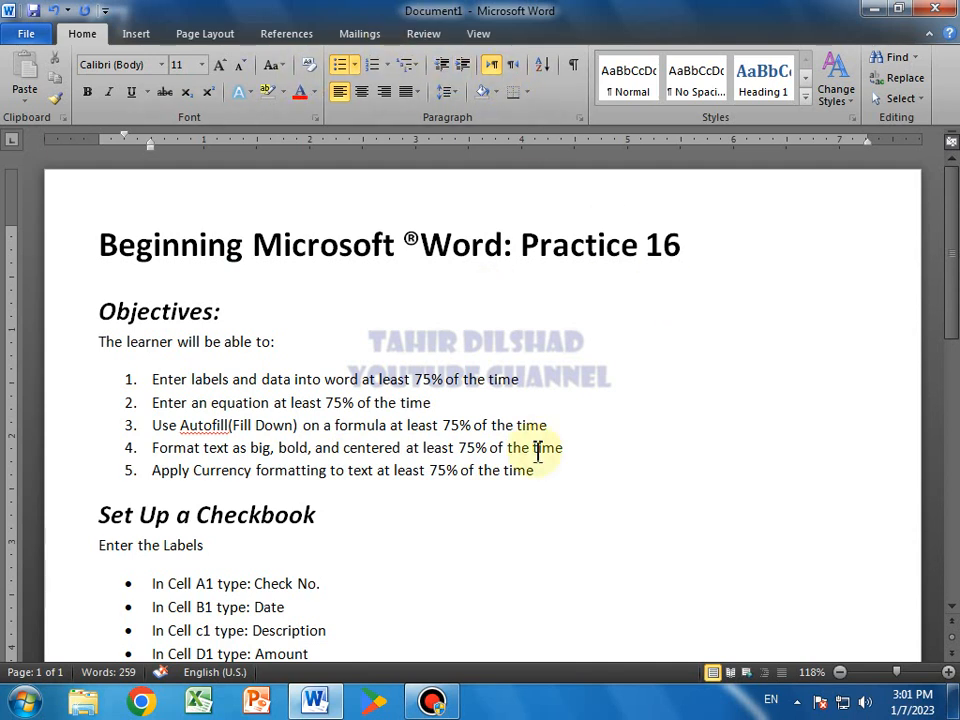
pyautogui.click(423, 33)
pyautogui.click(30, 78)
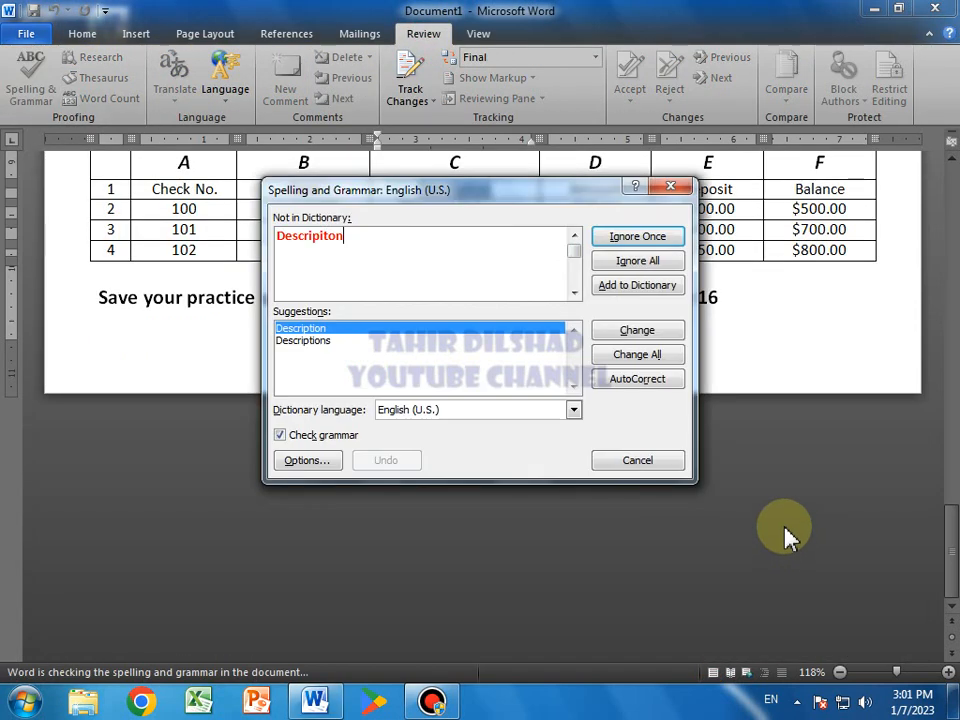
pyautogui.click(637, 331)
pyautogui.click(645, 335)
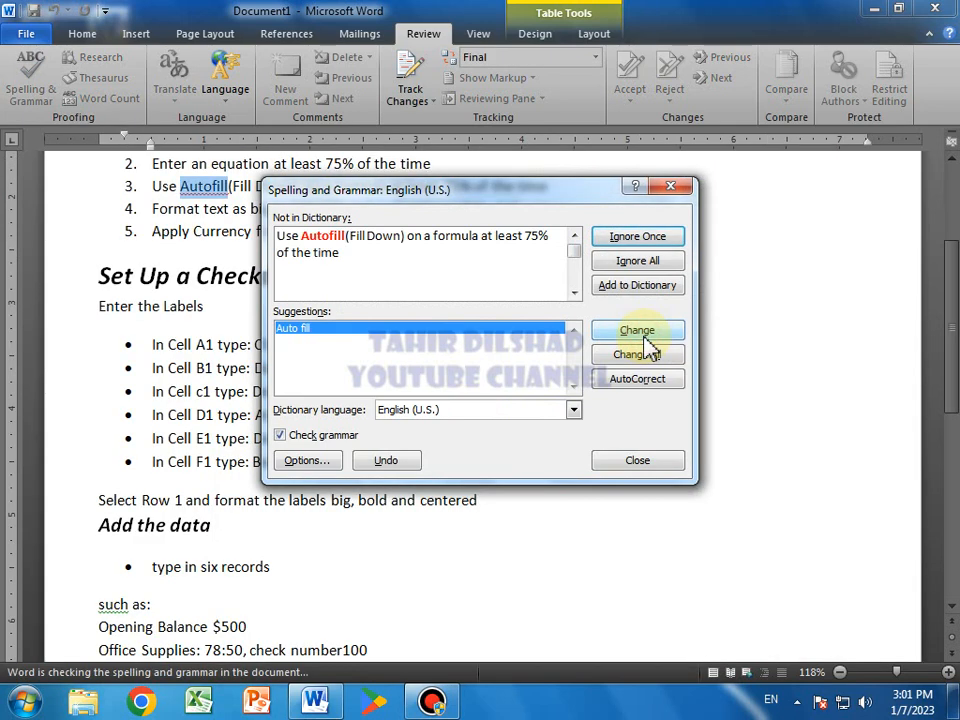
pyautogui.click(646, 336)
pyautogui.click(640, 334)
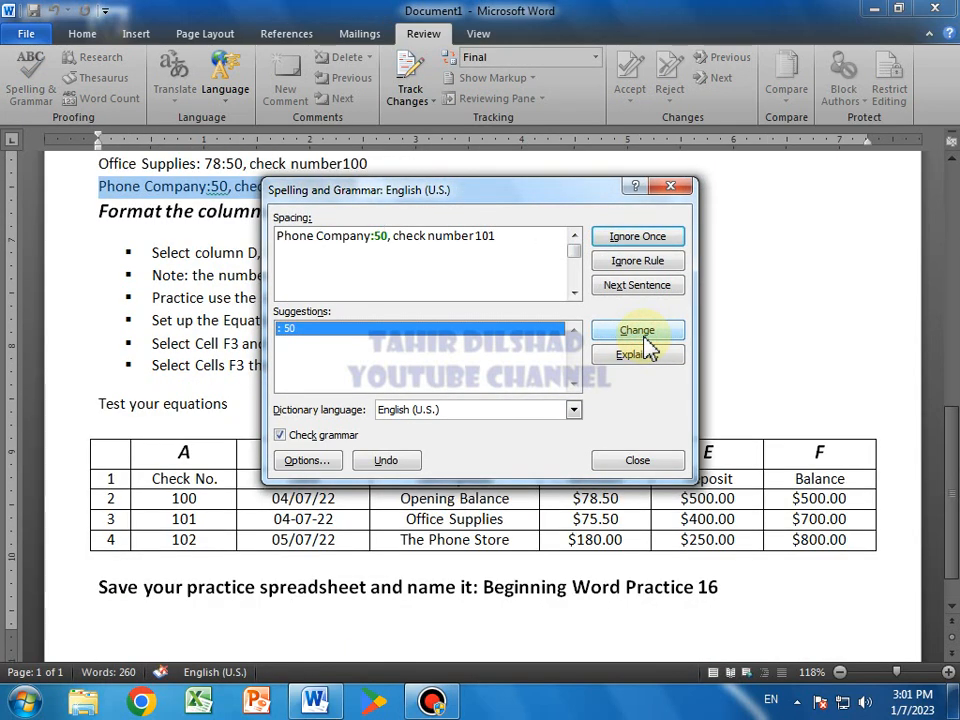
pyautogui.click(640, 333)
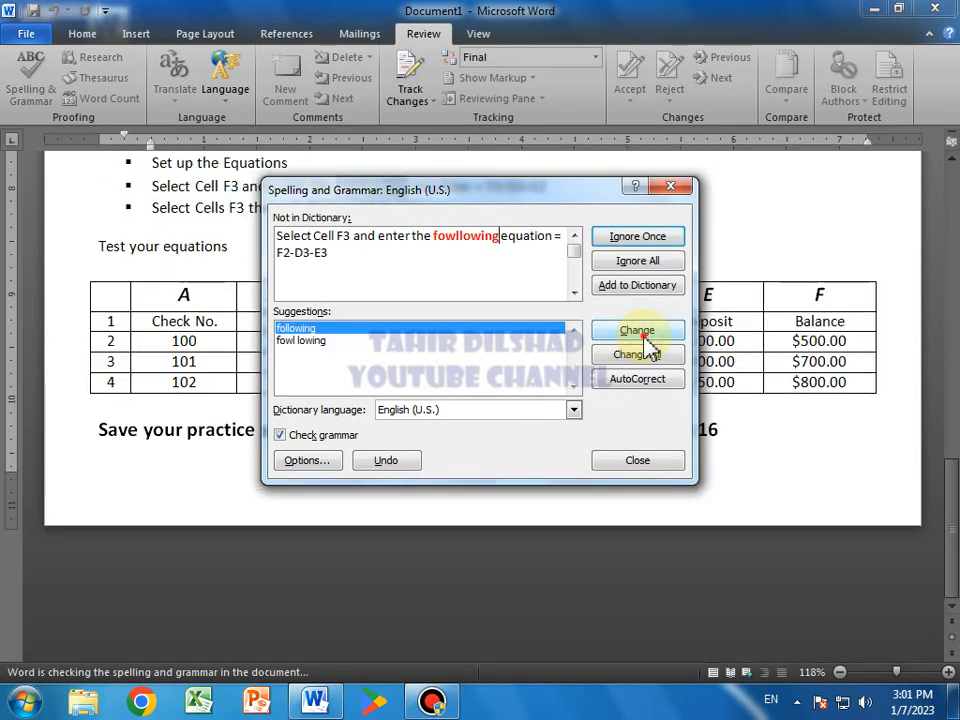
pyautogui.click(644, 336)
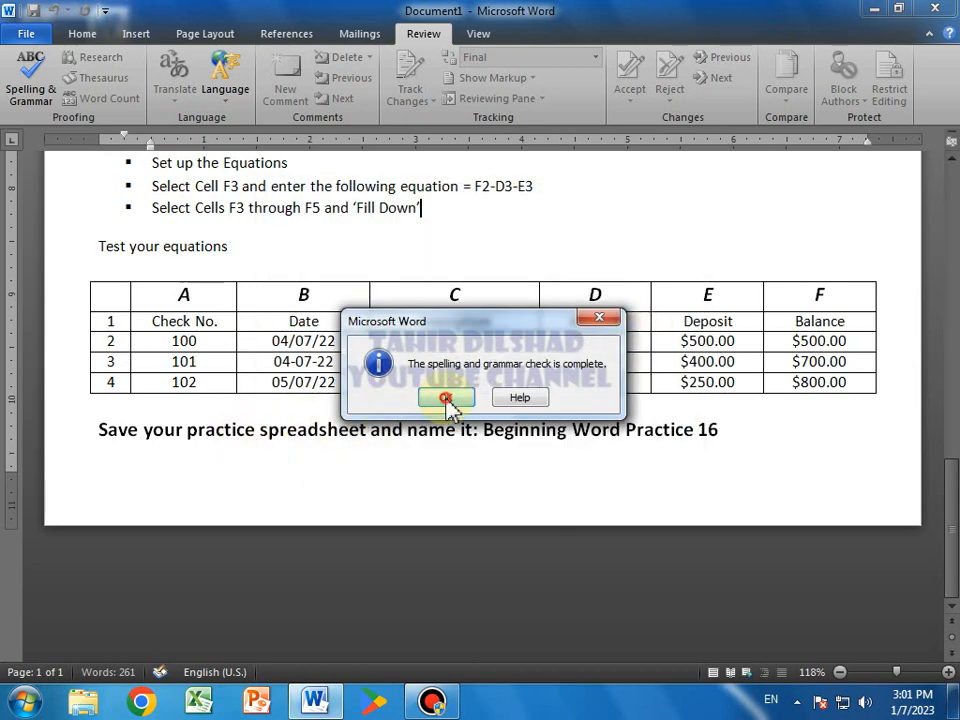
pyautogui.click(446, 399)
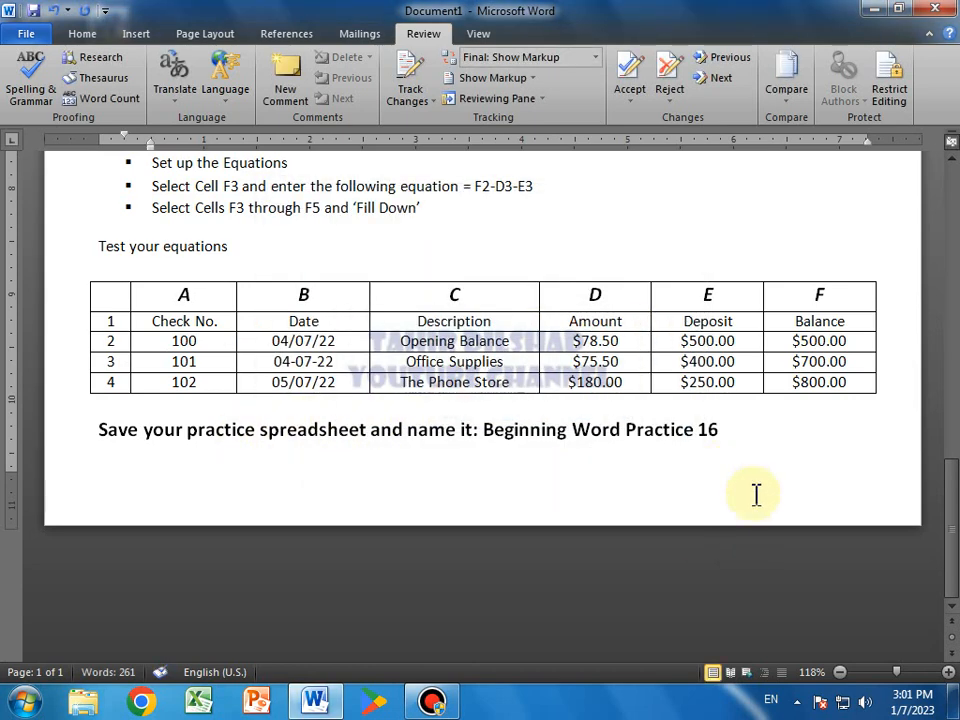
# Make the "Test your equations" line above the table bold at font size 12.
pyautogui.scroll(3, 757, 494)
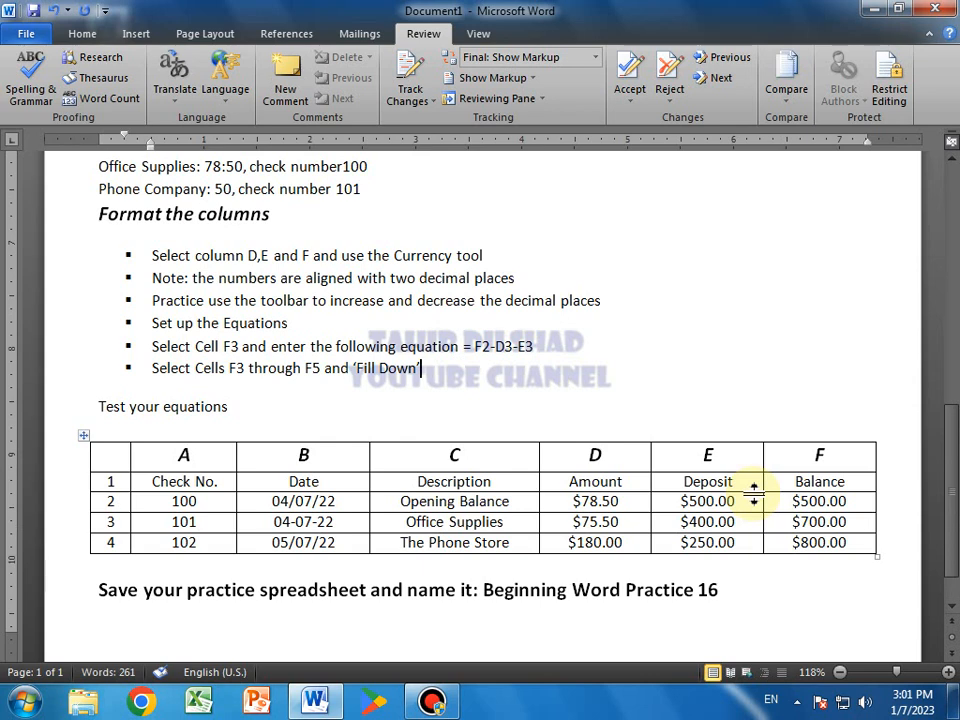
pyautogui.moveTo(250, 407); pyautogui.dragTo(86, 403)
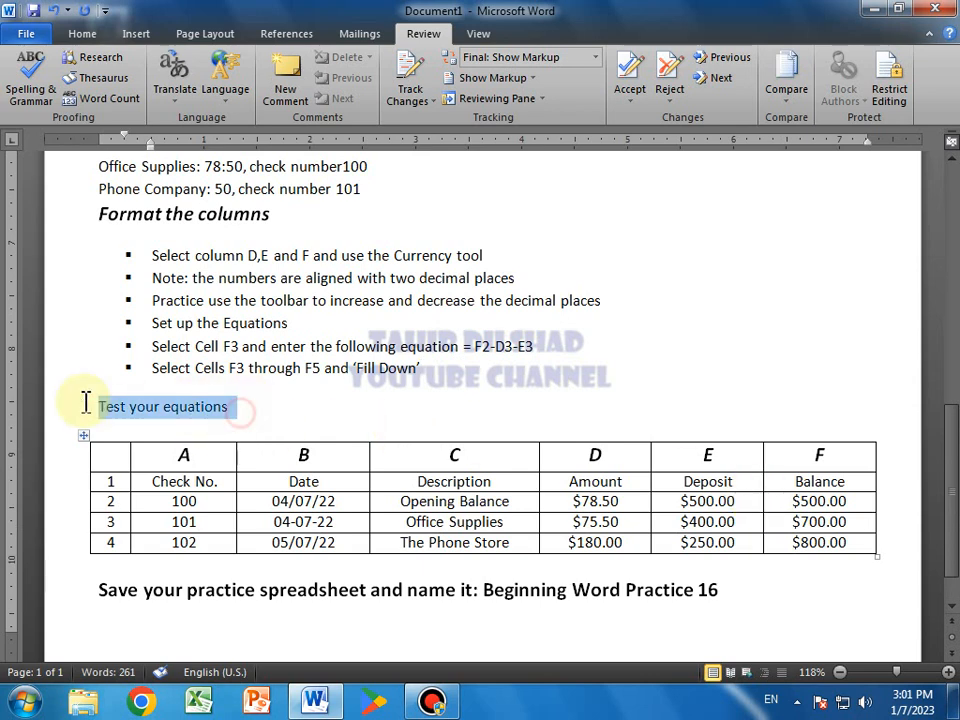
pyautogui.click(78, 33)
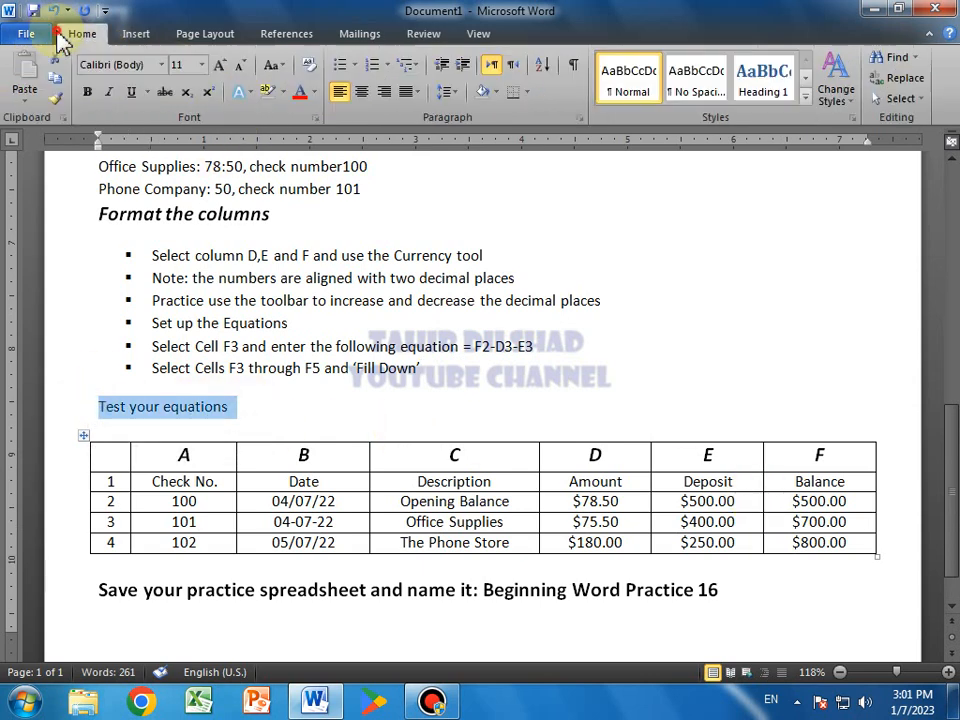
pyautogui.click(87, 91)
pyautogui.click(220, 65)
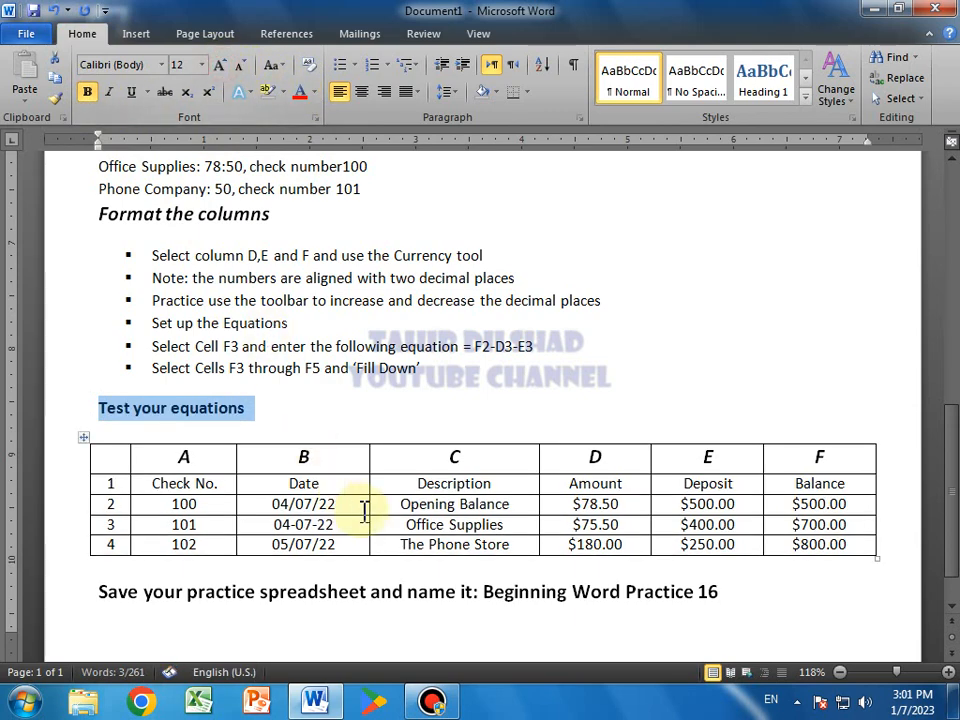
pyautogui.click(379, 426)
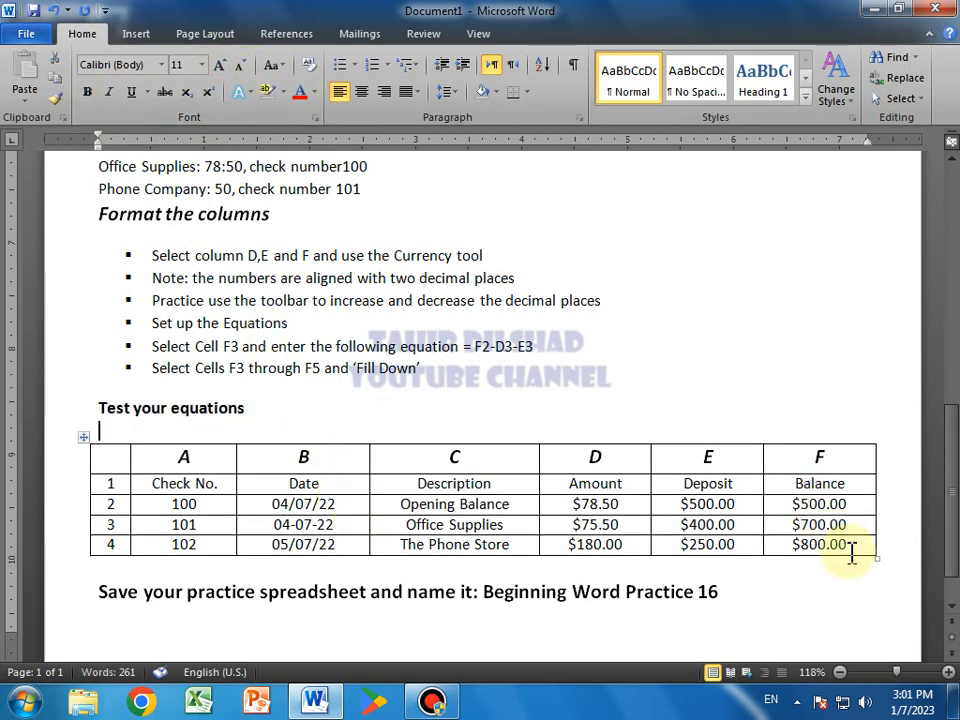
pyautogui.scroll(10, 851, 555)
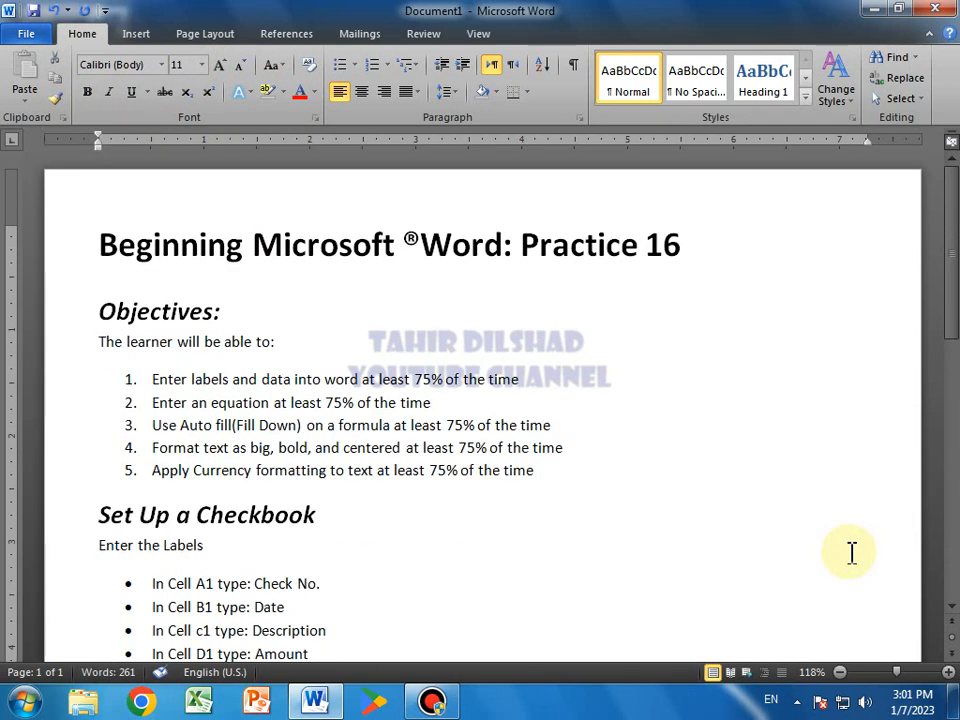
pyautogui.scroll(-12, 851, 553)
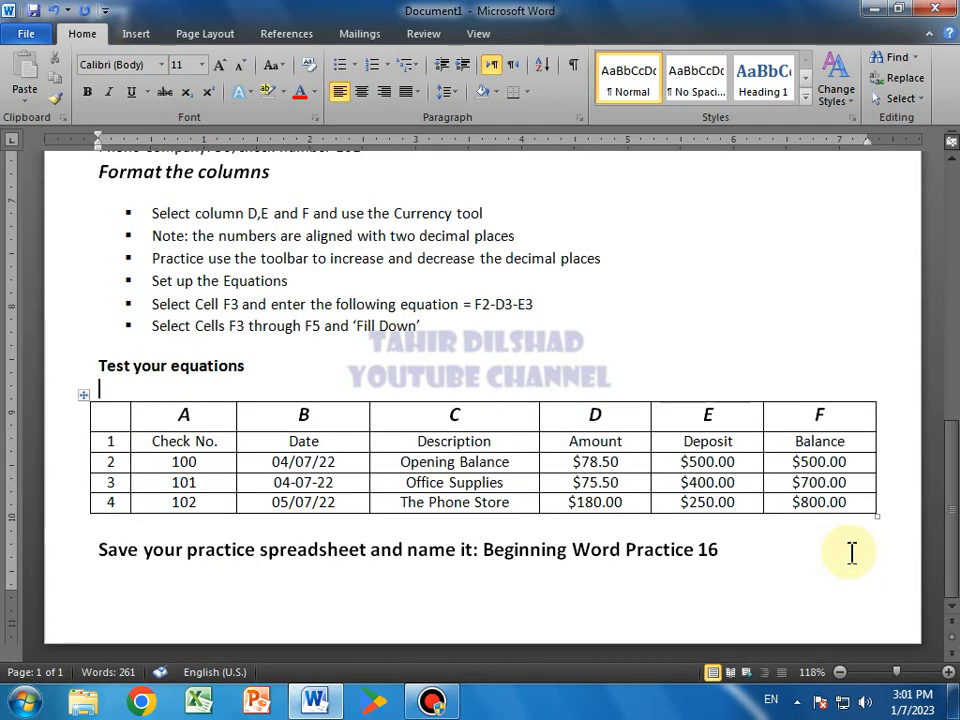
pyautogui.scroll(12, 851, 553)
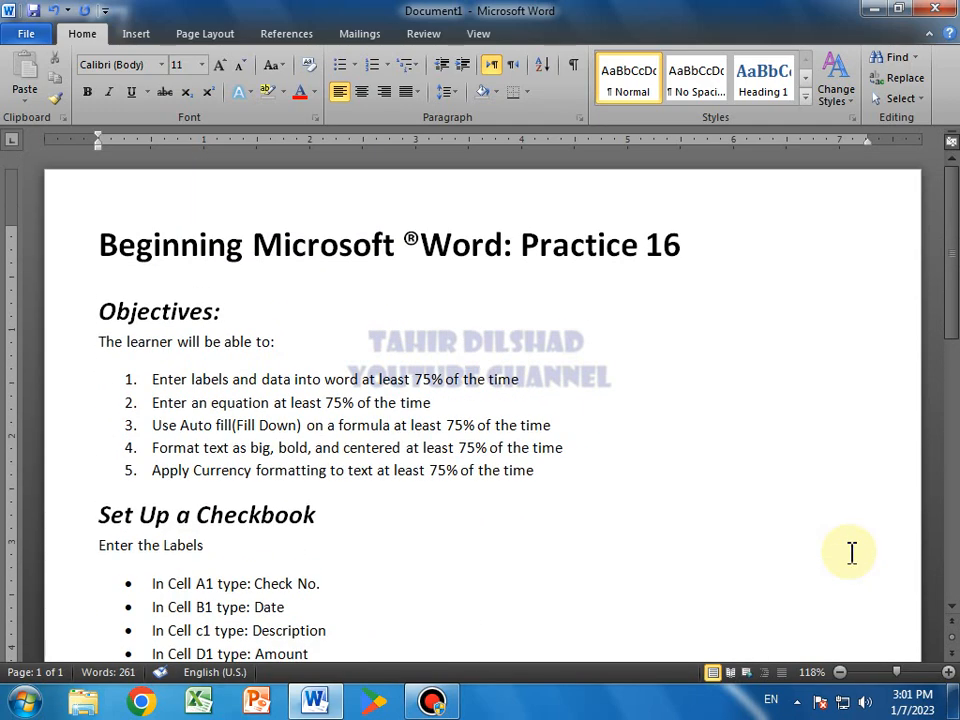
pyautogui.click(388, 333)
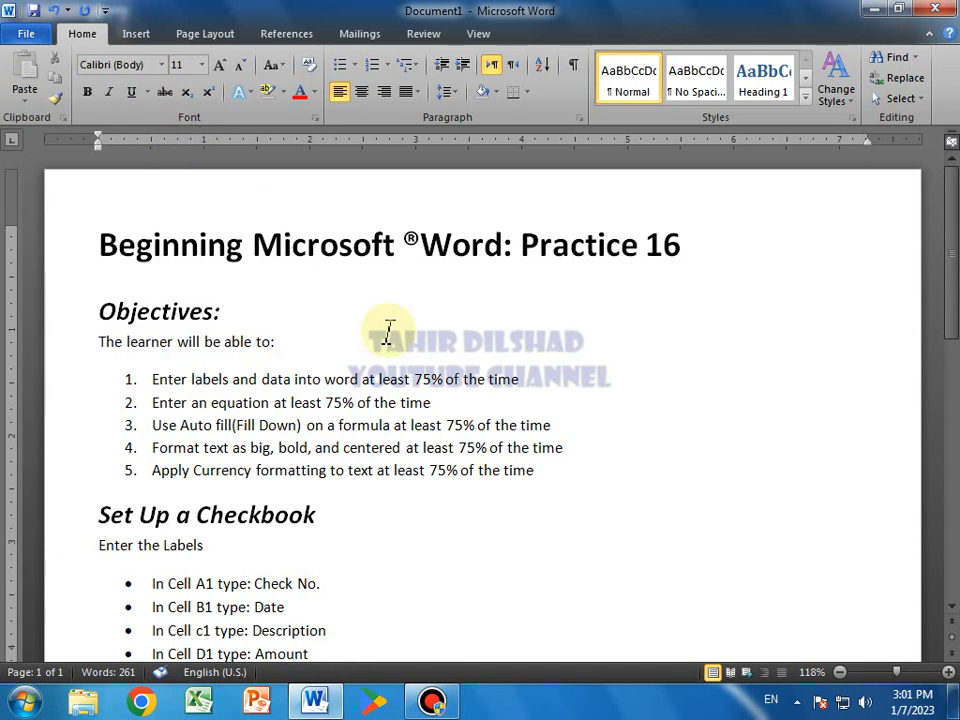
# Save the document as "Assignment 16" in the Word Assignment folder on Local Disk (C:).
pyautogui.hotkey('ctrl', 's')
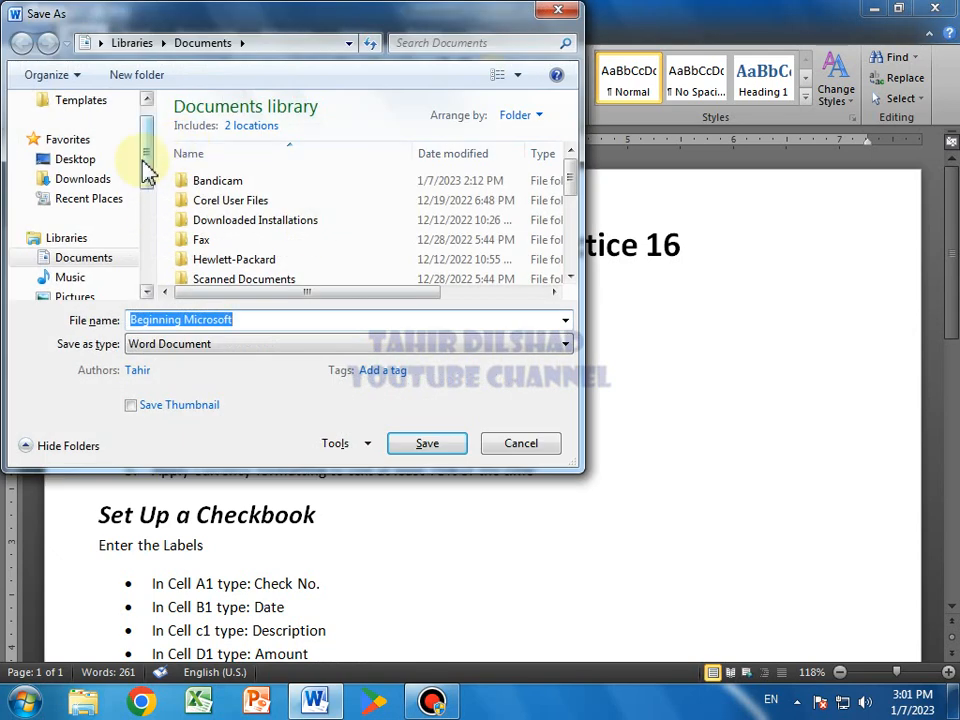
pyautogui.moveTo(143, 167); pyautogui.dragTo(147, 228)
pyautogui.click(56, 218)
pyautogui.doubleClick(234, 209)
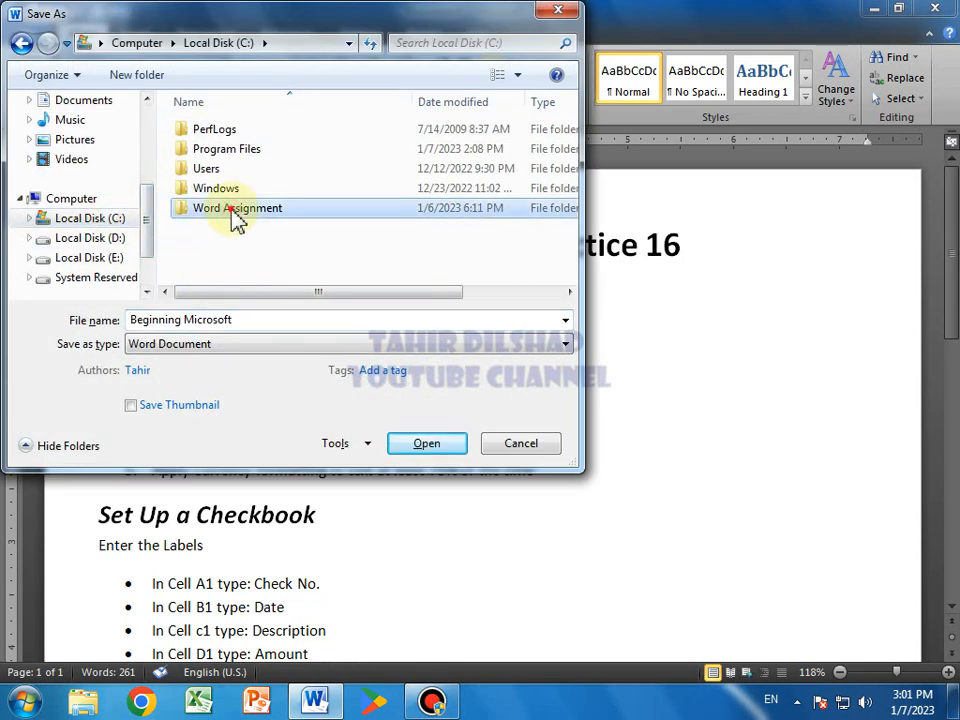
pyautogui.moveTo(571, 154); pyautogui.dragTo(573, 268)
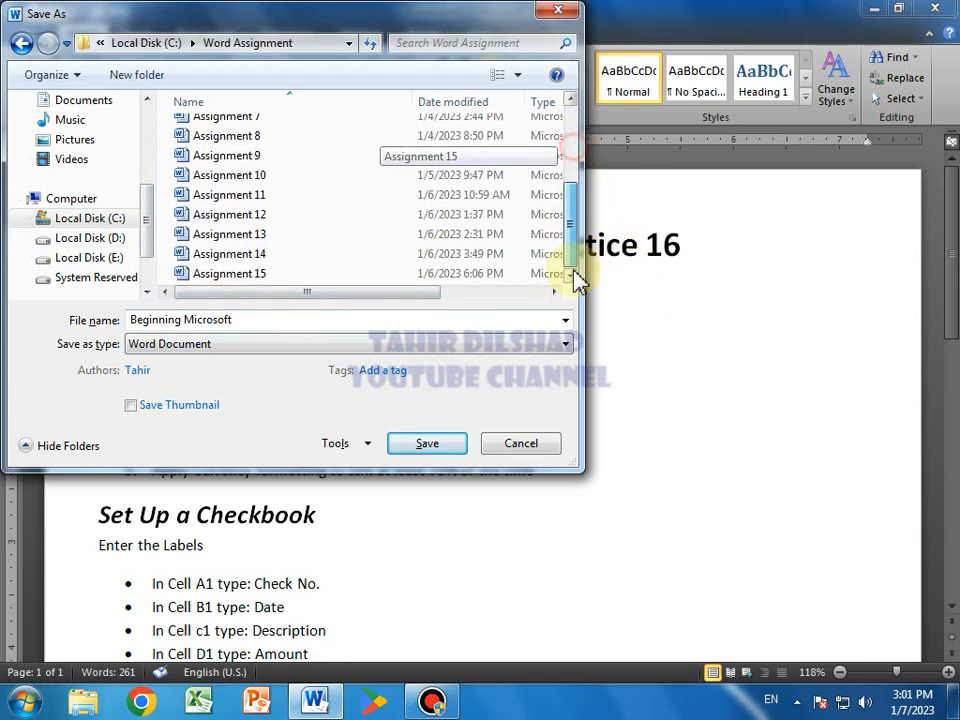
pyautogui.moveTo(253, 319); pyautogui.dragTo(11, 321)
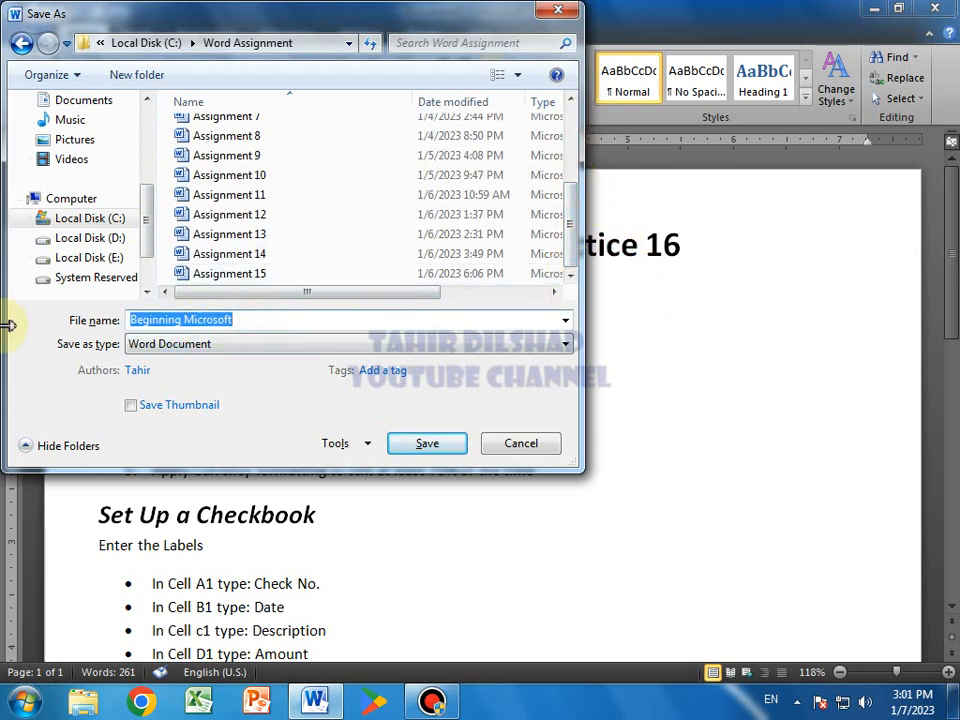
pyautogui.write('As')
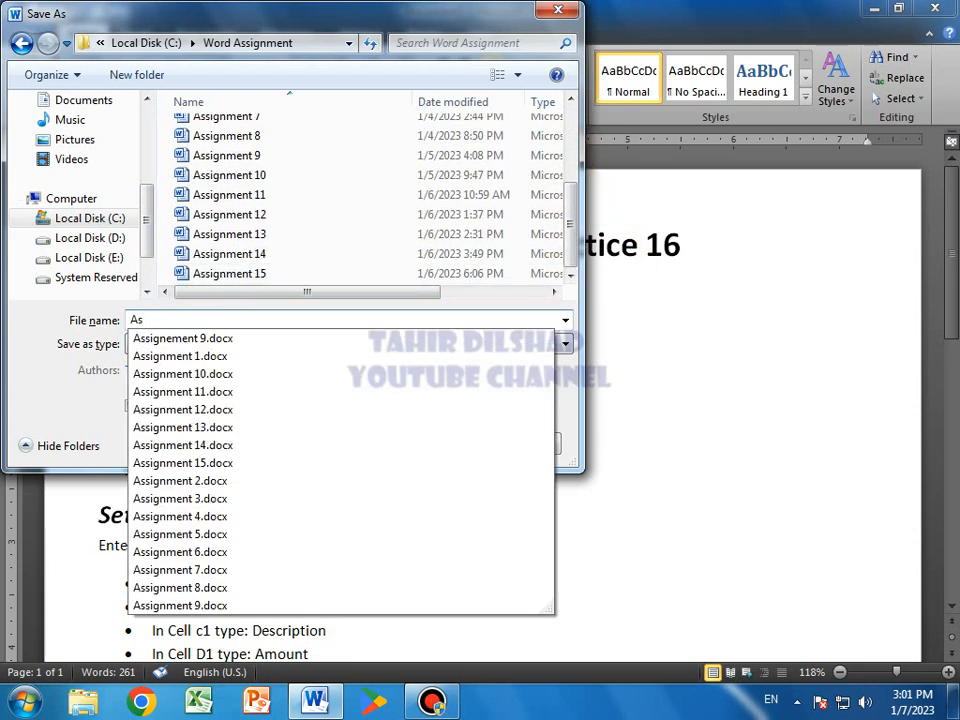
pyautogui.write('signment')
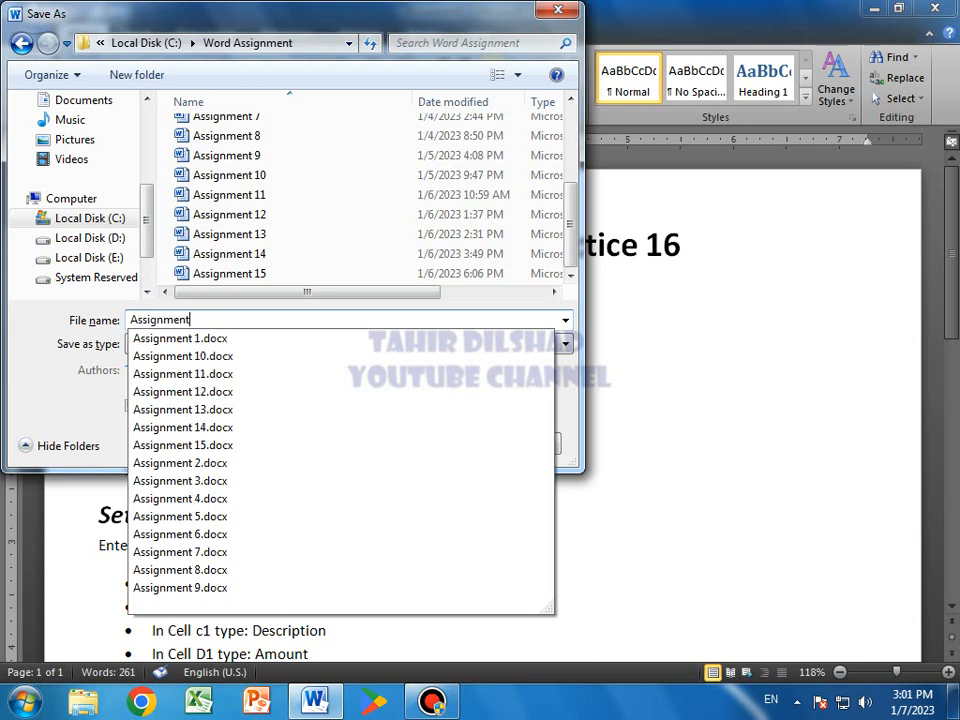
pyautogui.write(' 16')
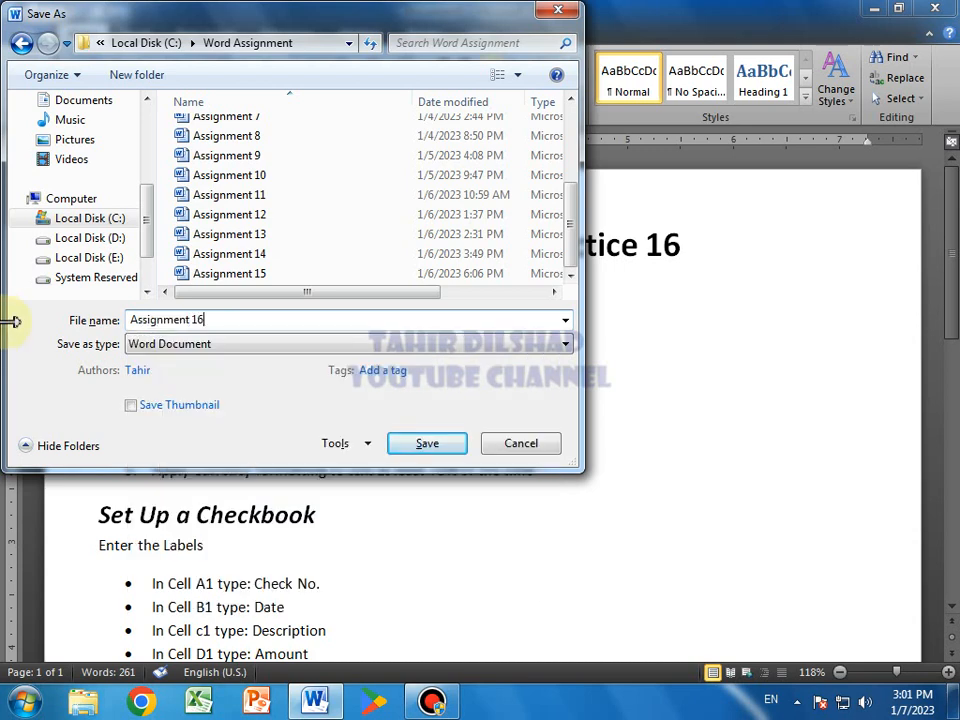
pyautogui.click(445, 452)
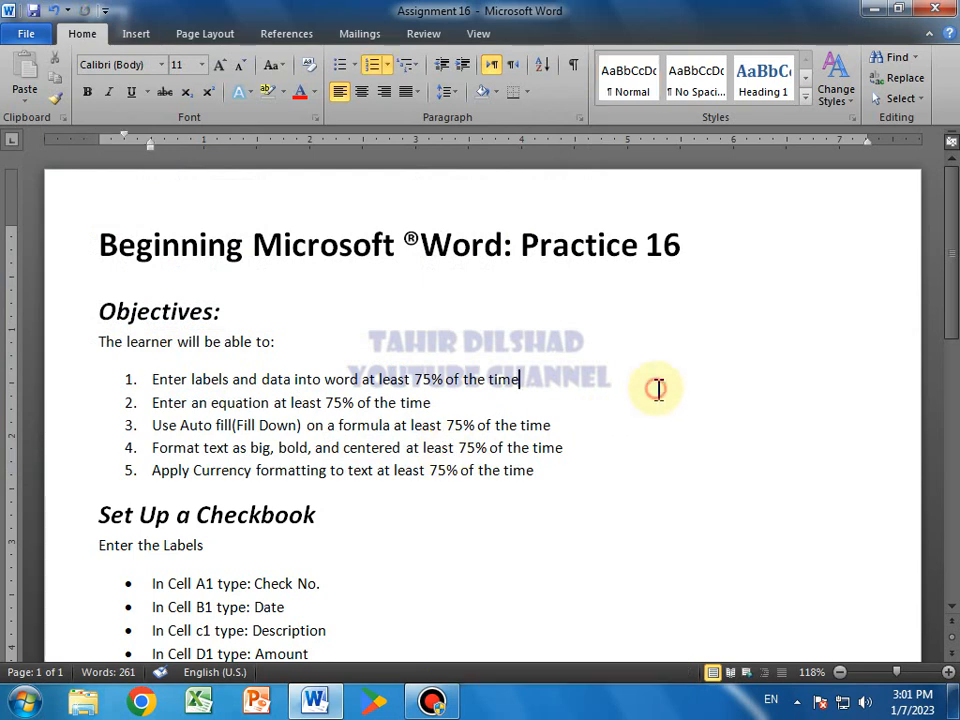
# Close the saved document and refresh the Windows desktop.
pyautogui.click(941, 10)
pyautogui.rightClick(624, 158)
pyautogui.click(656, 213)
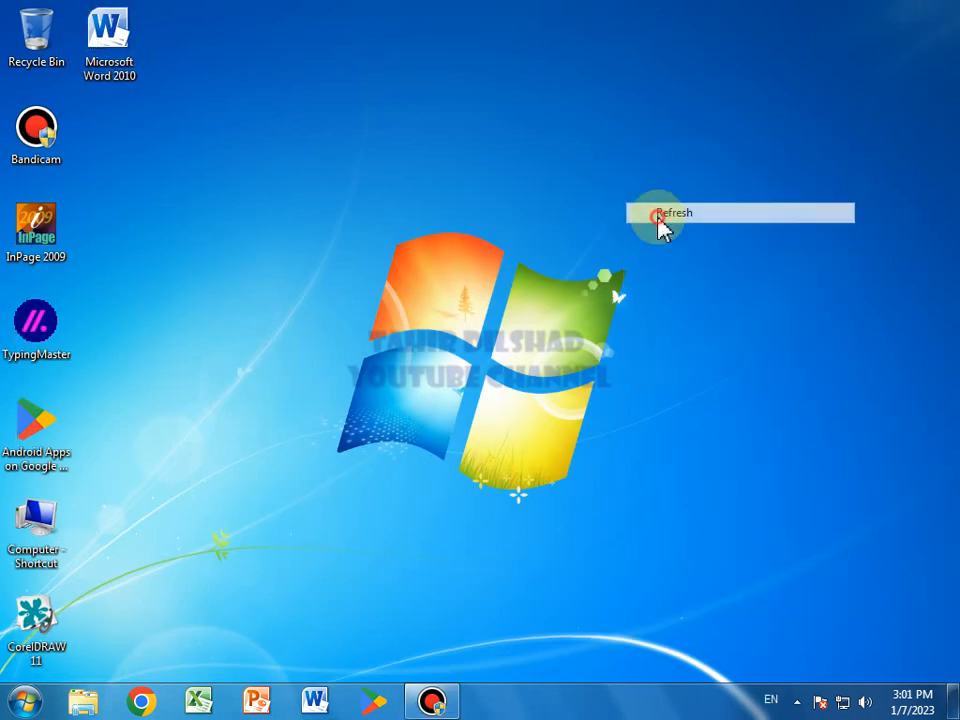